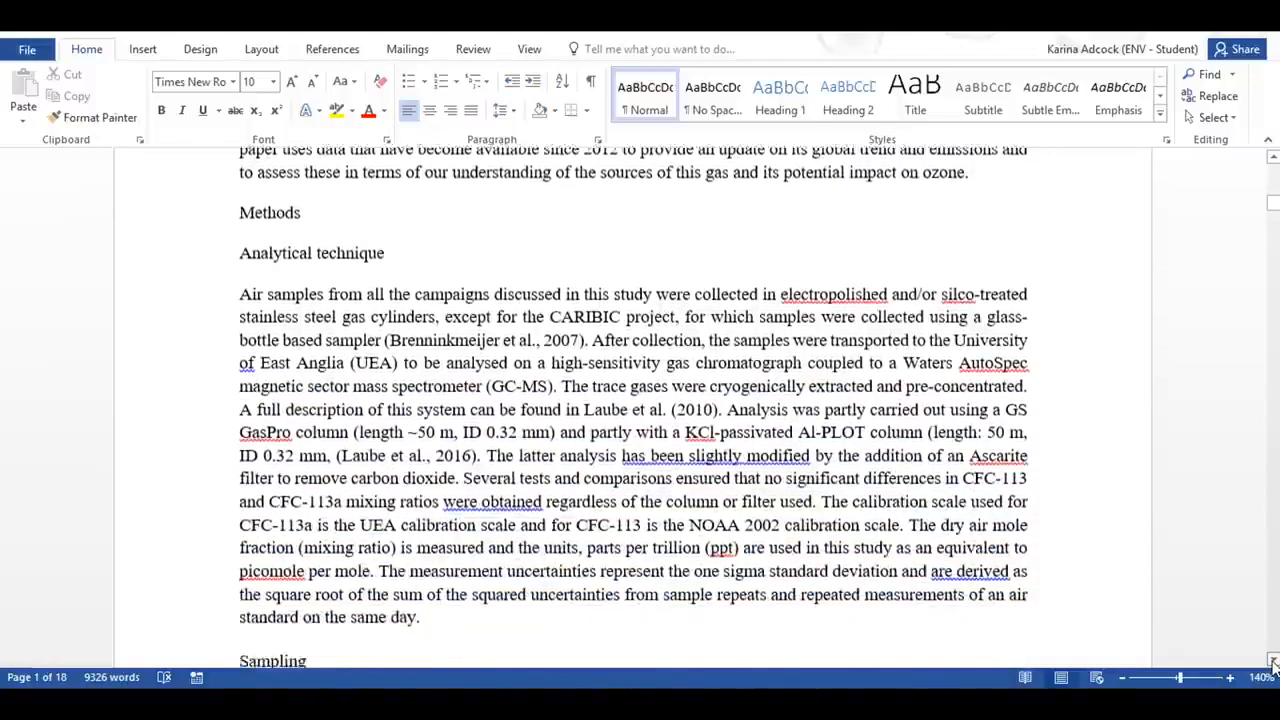
click(1273, 661)
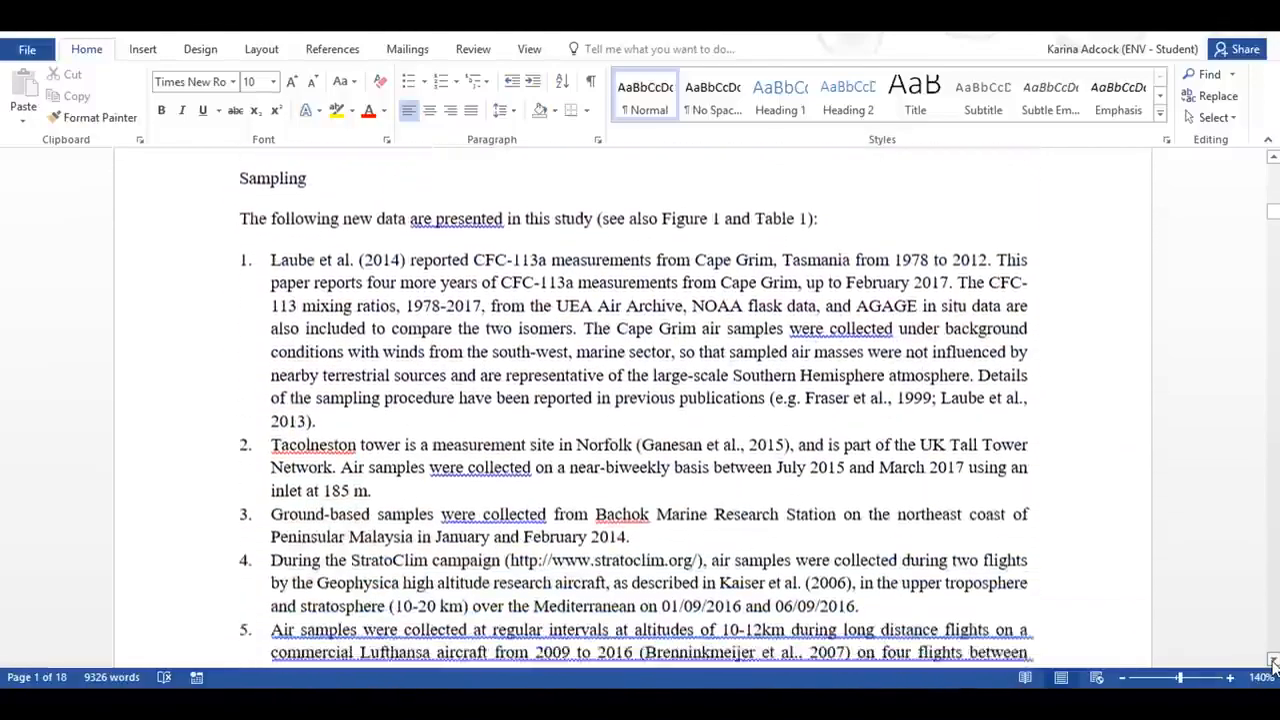
click(1273, 661)
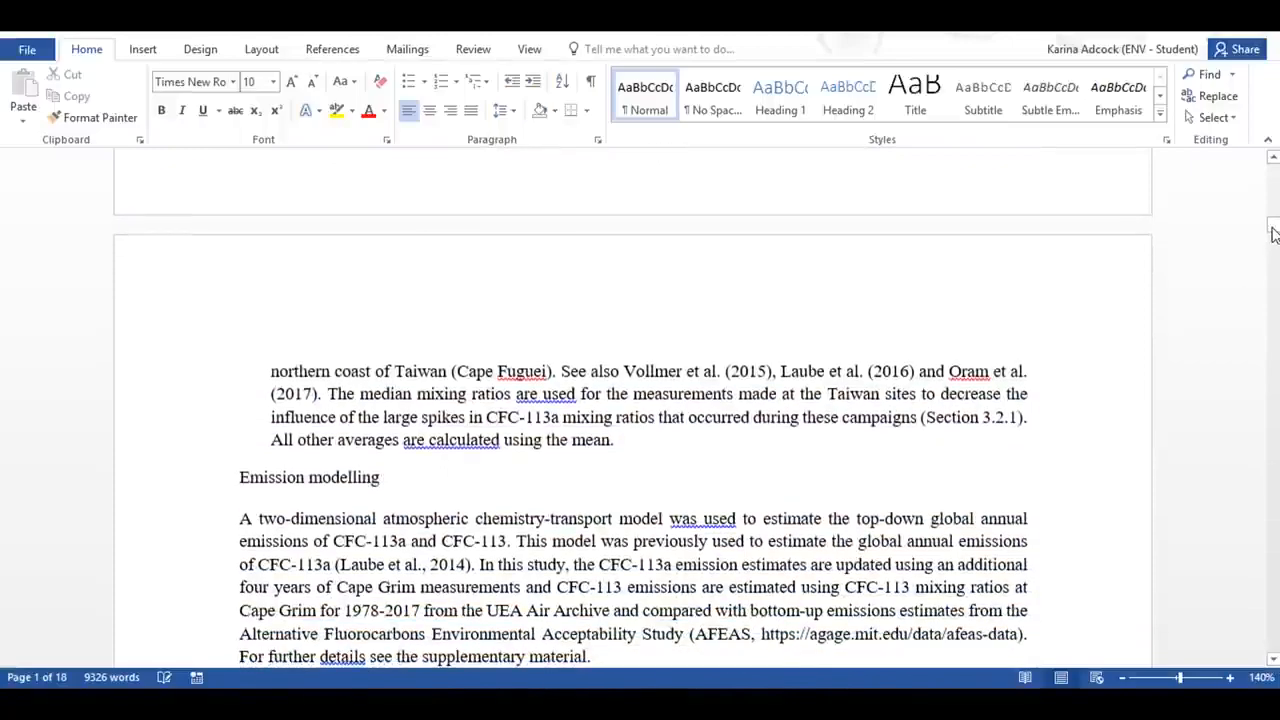
drag(1273, 232, 1268, 185)
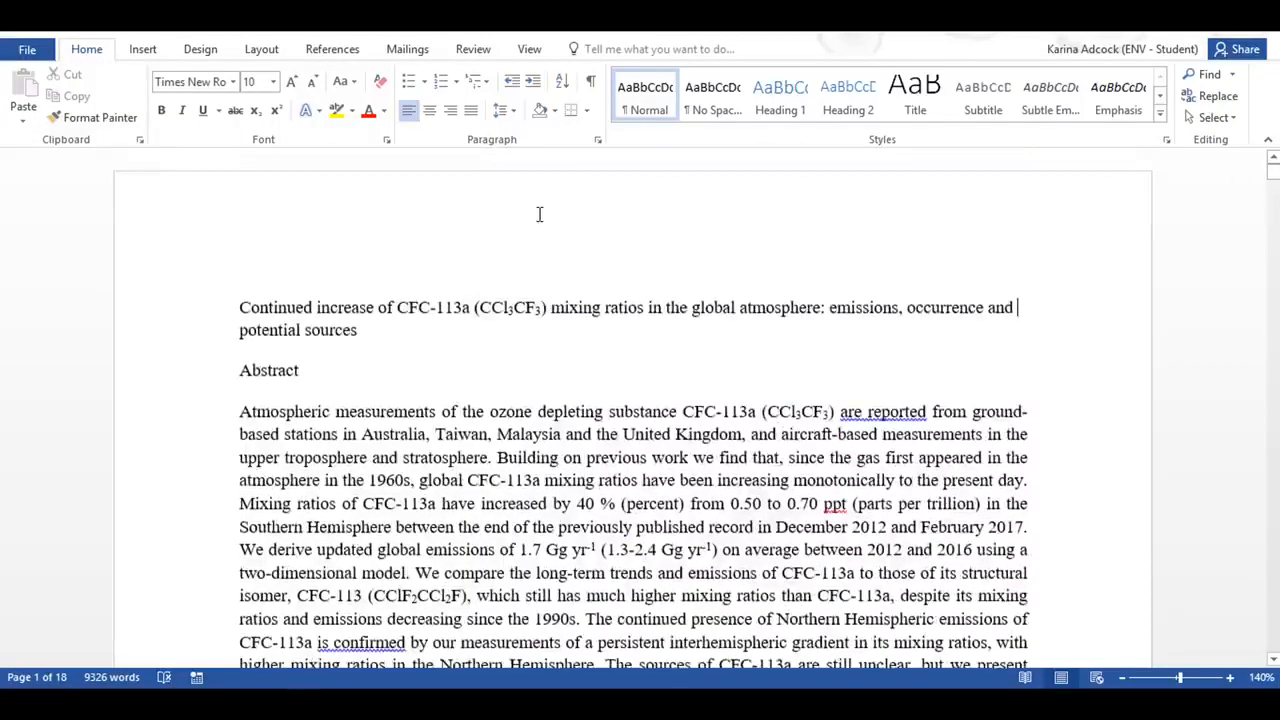
click(772, 88)
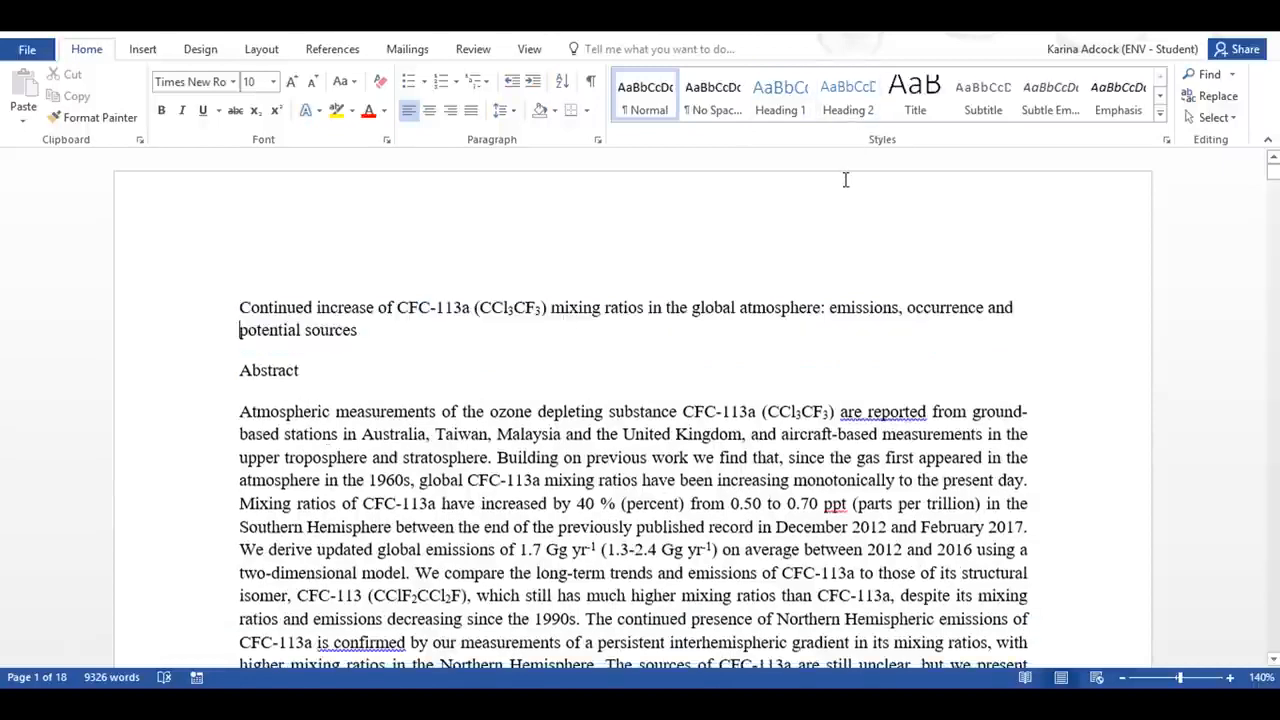
Step: In the style management settings for this document, set Heading 2 and Heading 3 to show among the recommended styles
click(1166, 141)
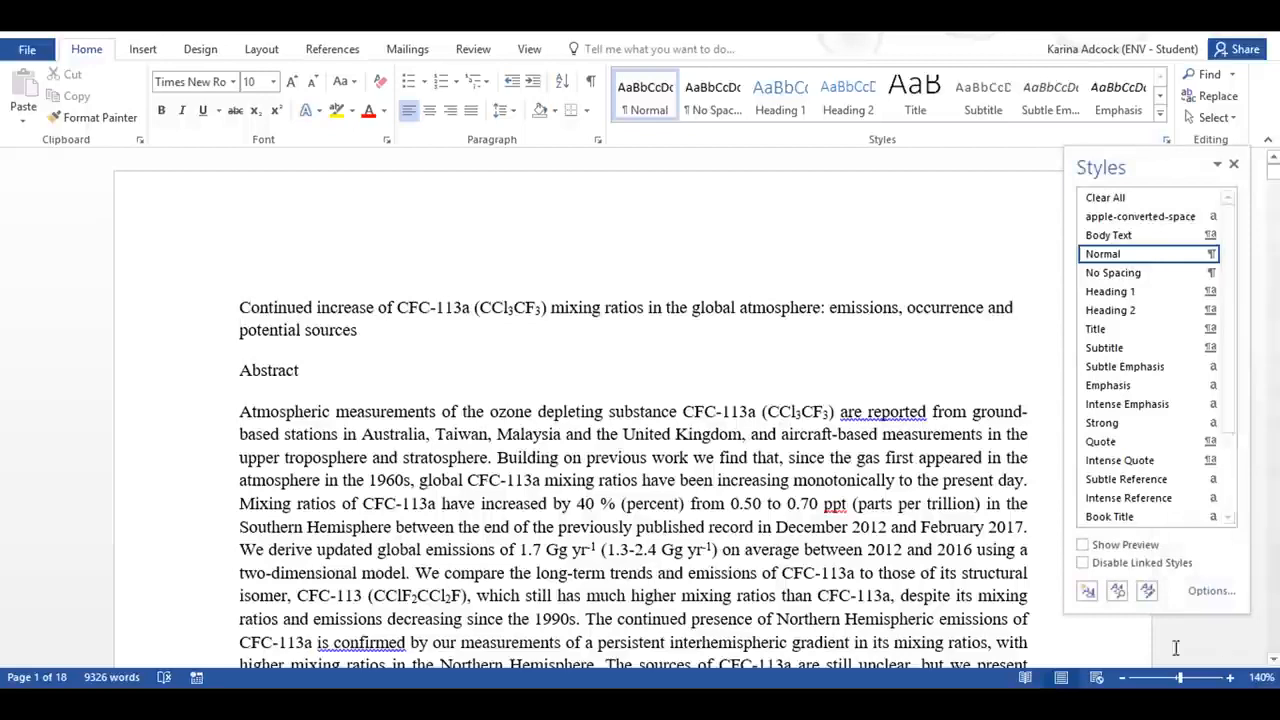
click(1148, 592)
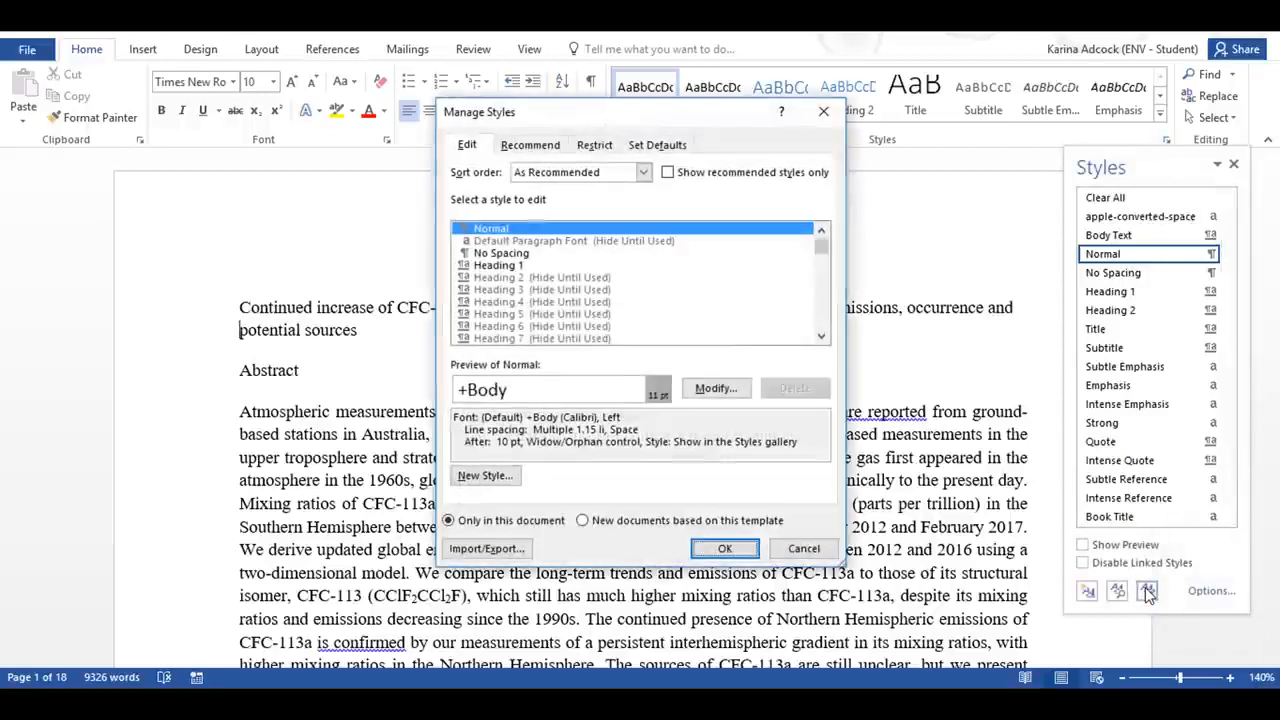
click(524, 146)
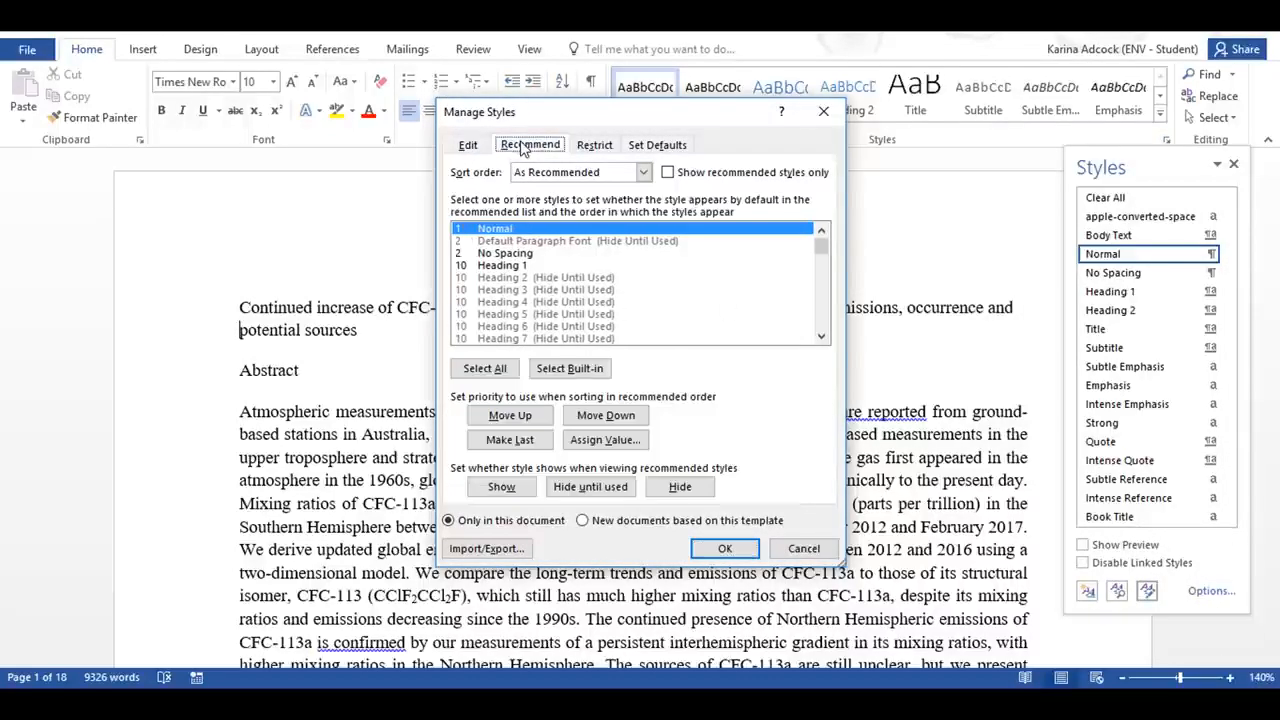
click(531, 279)
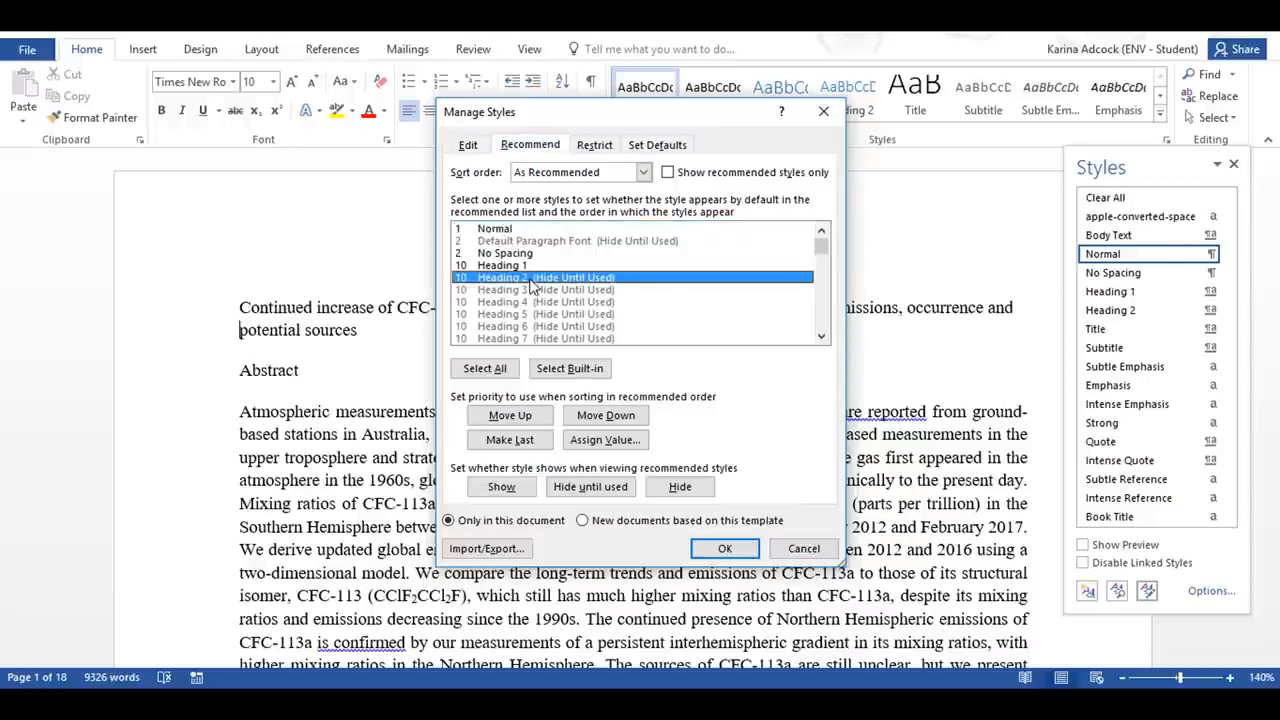
click(501, 486)
click(535, 315)
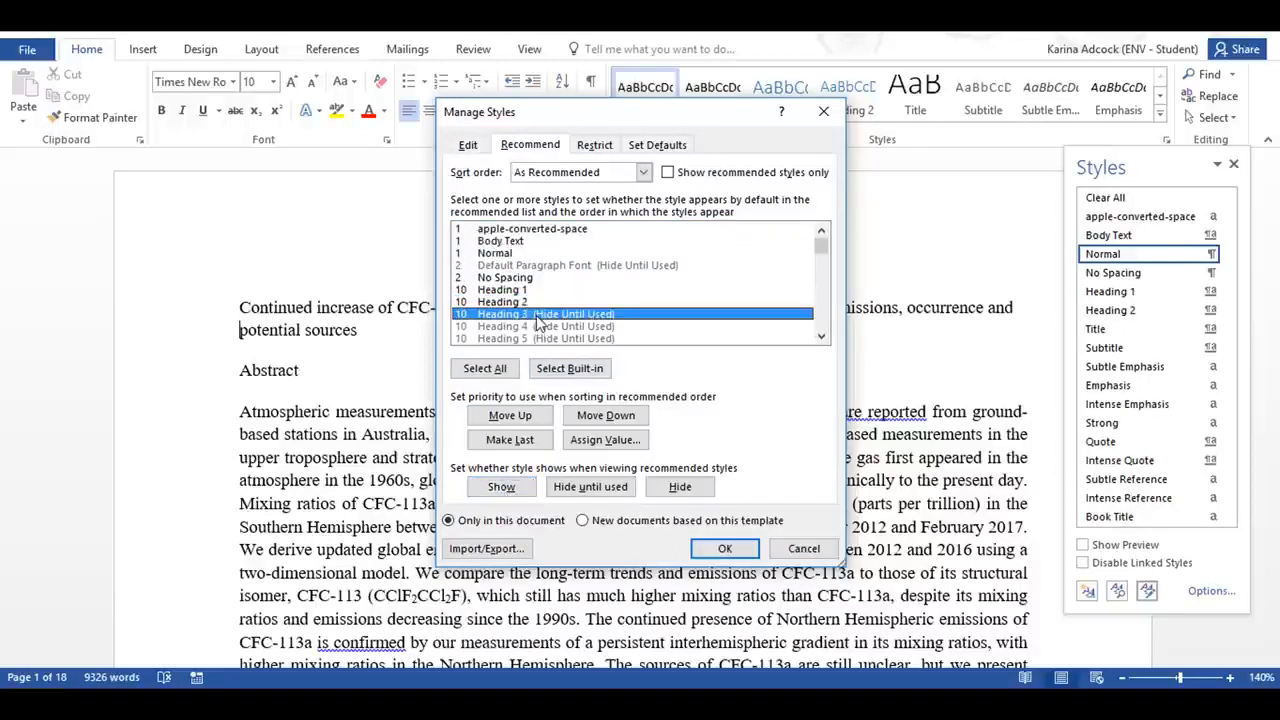
click(497, 487)
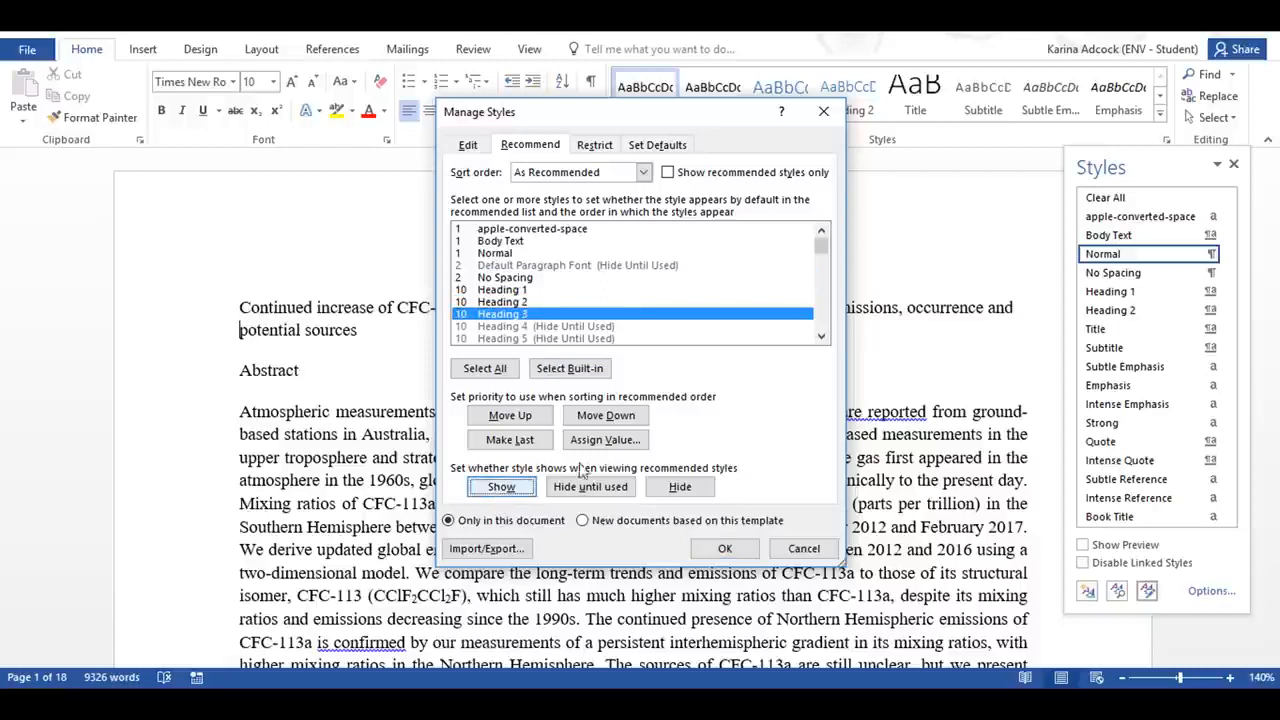
click(820, 338)
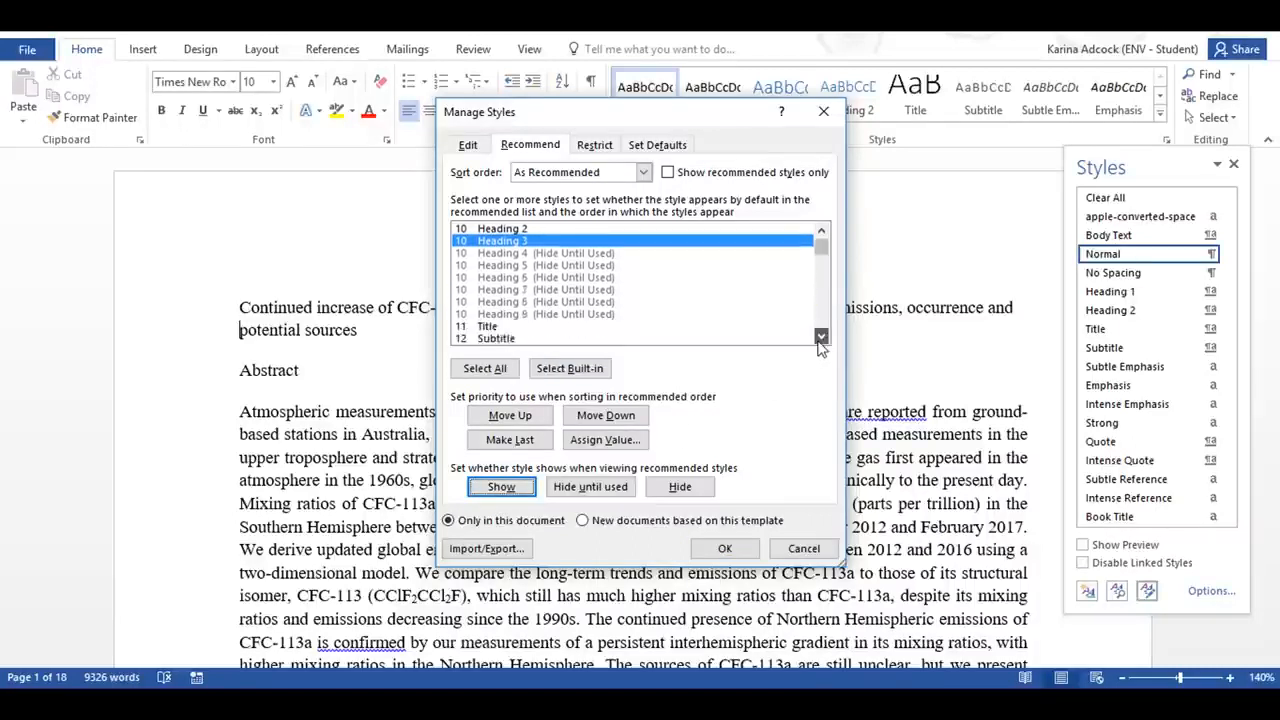
click(820, 338)
scroll(823, 242, up, 4)
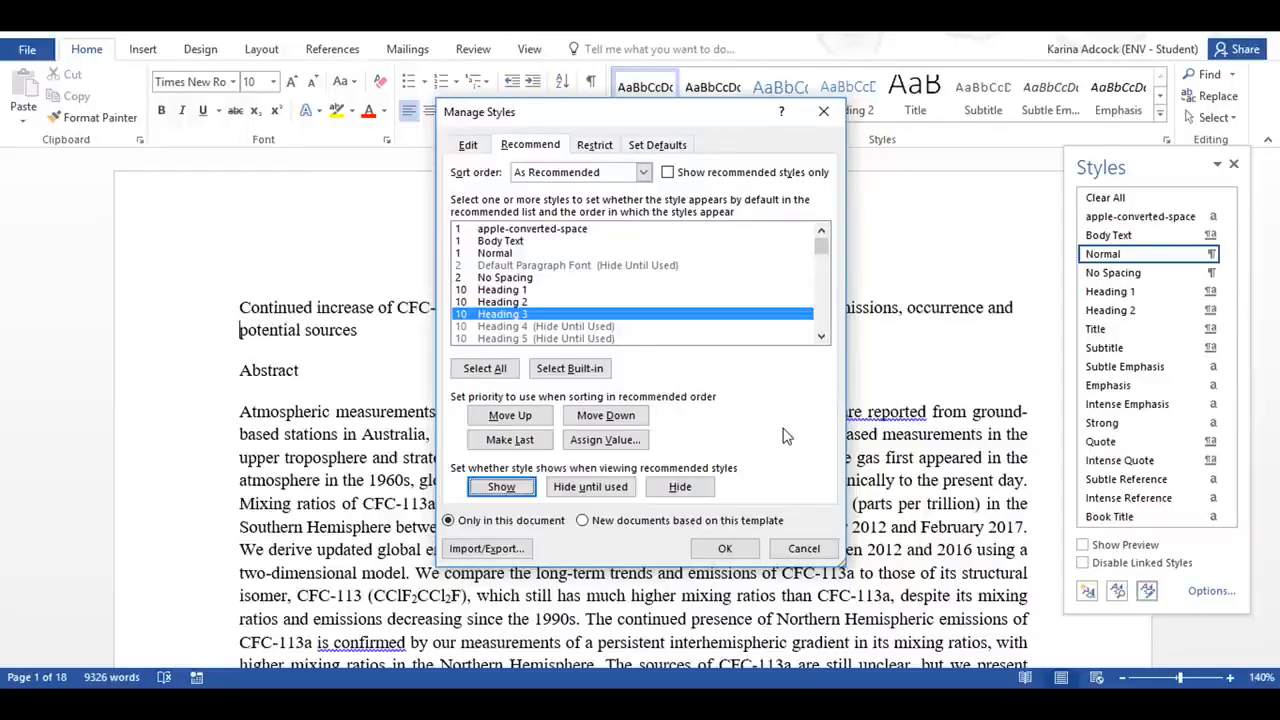
click(727, 549)
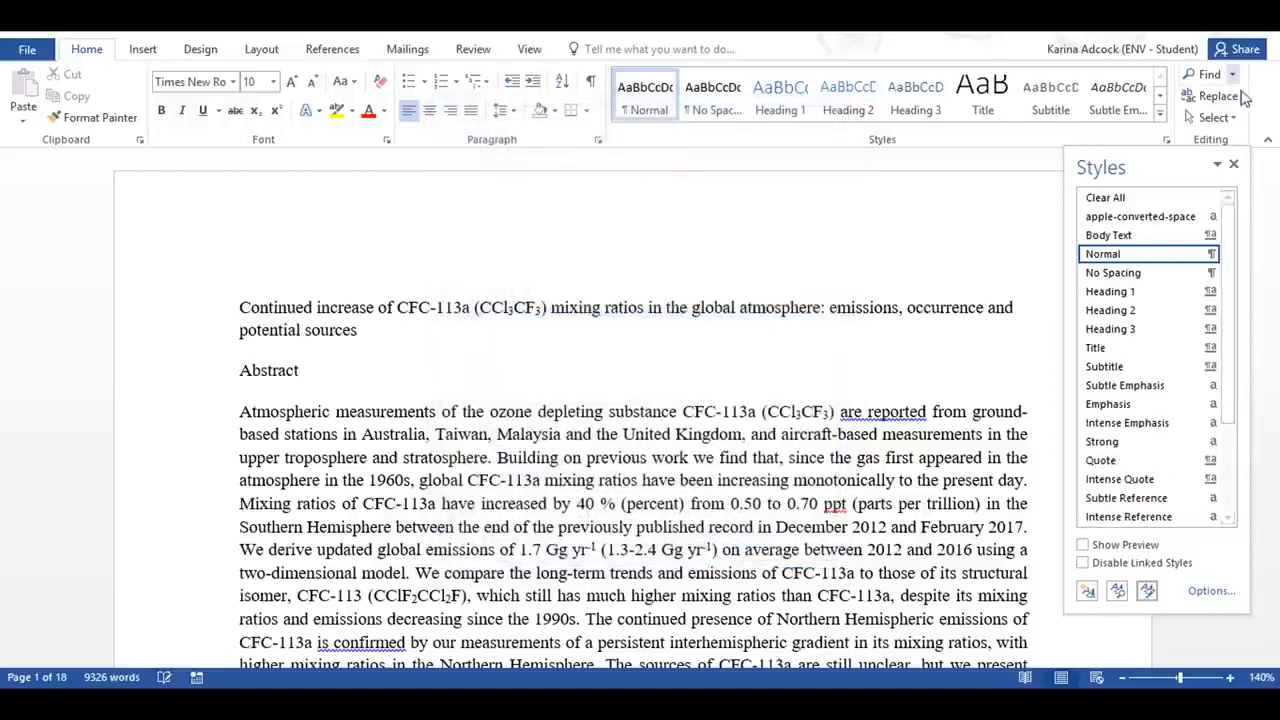
click(1235, 166)
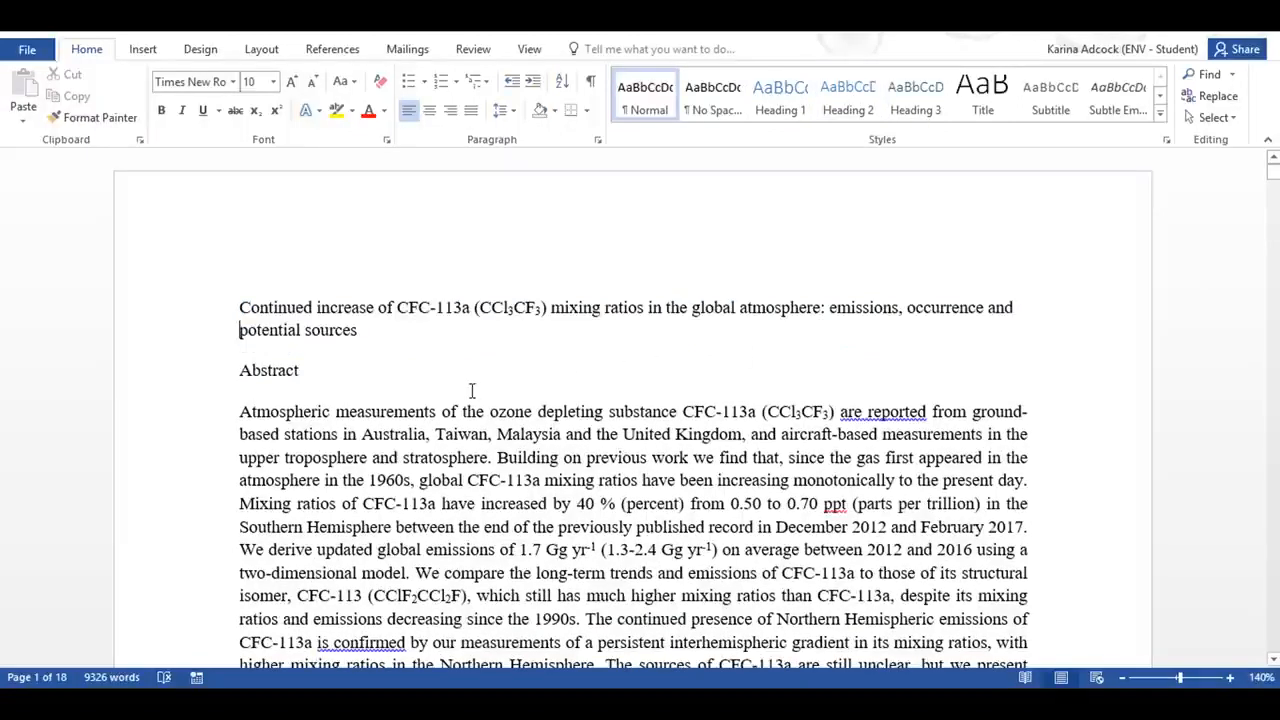
Step: Define a new multilevel list whose level 1 number format is "Chapter" followed by a 1, 2, 3 number
click(479, 83)
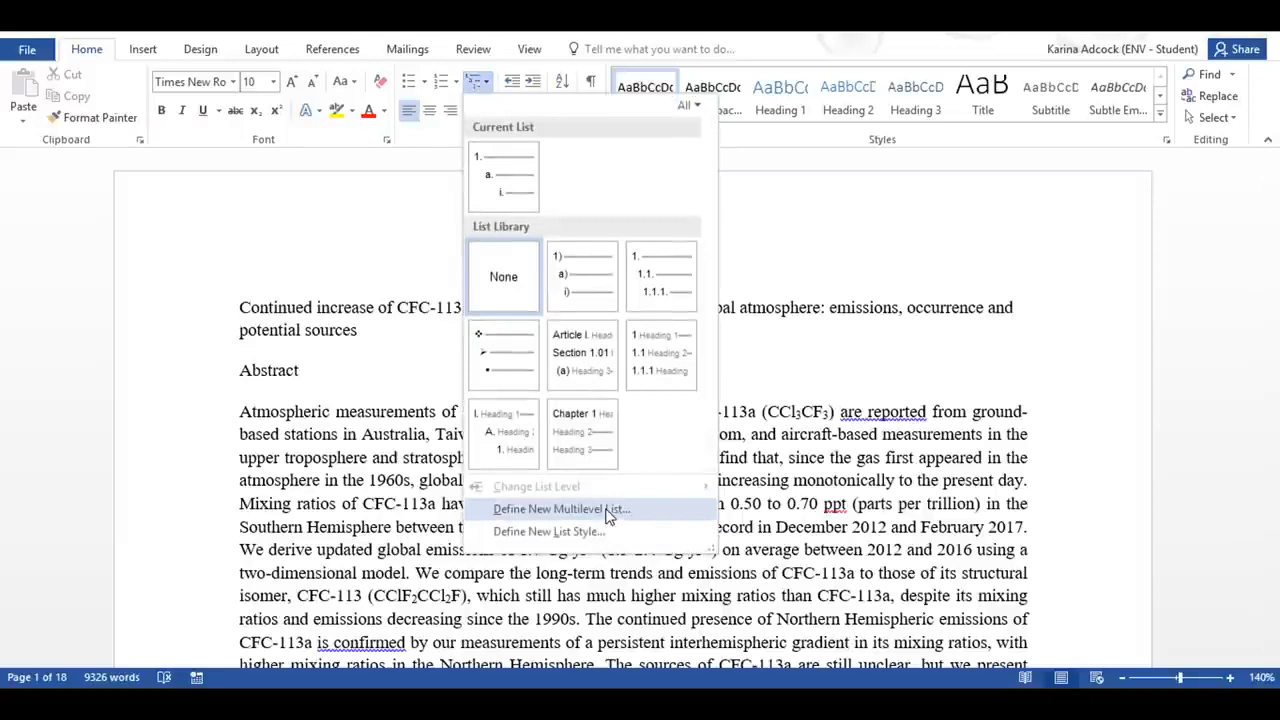
click(562, 509)
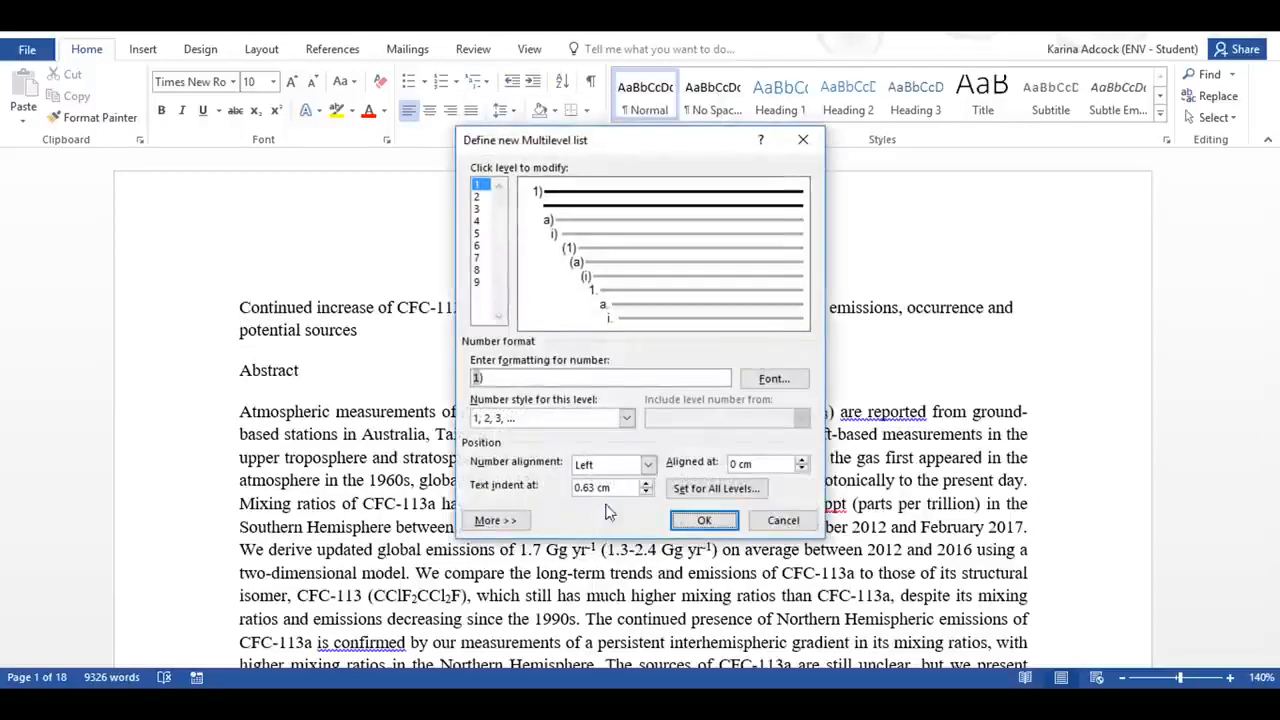
click(495, 521)
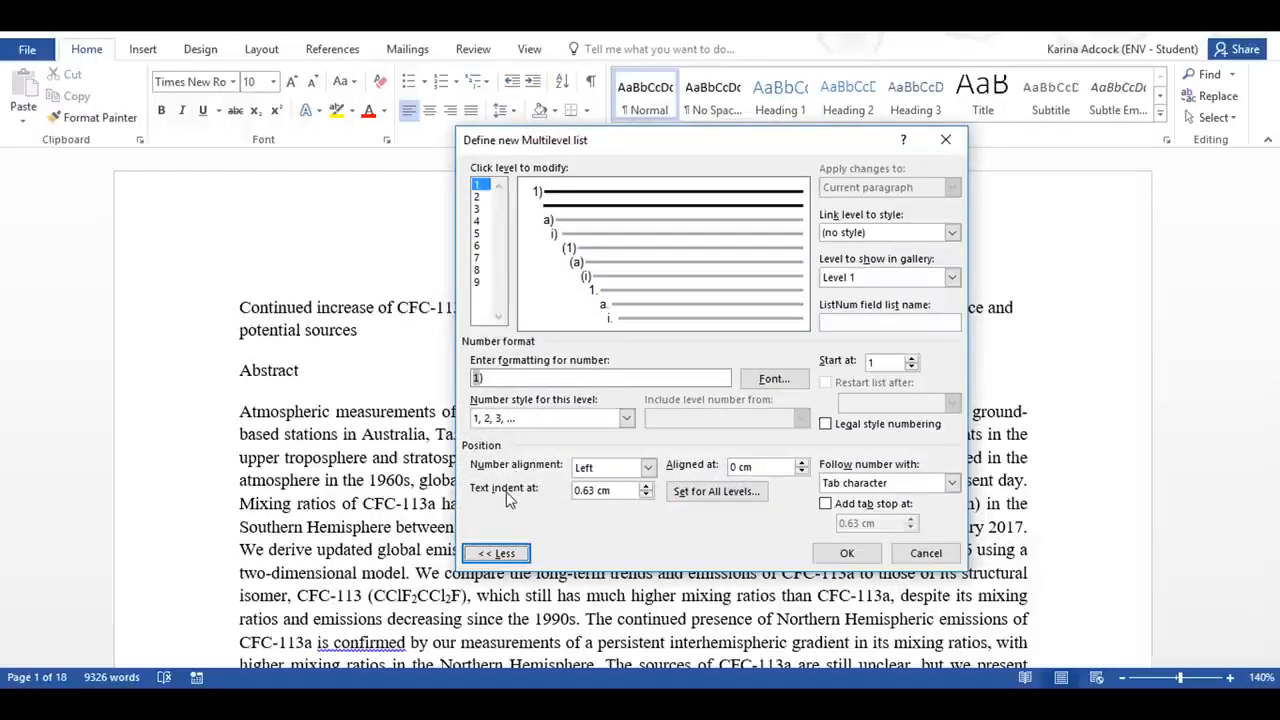
click(497, 379)
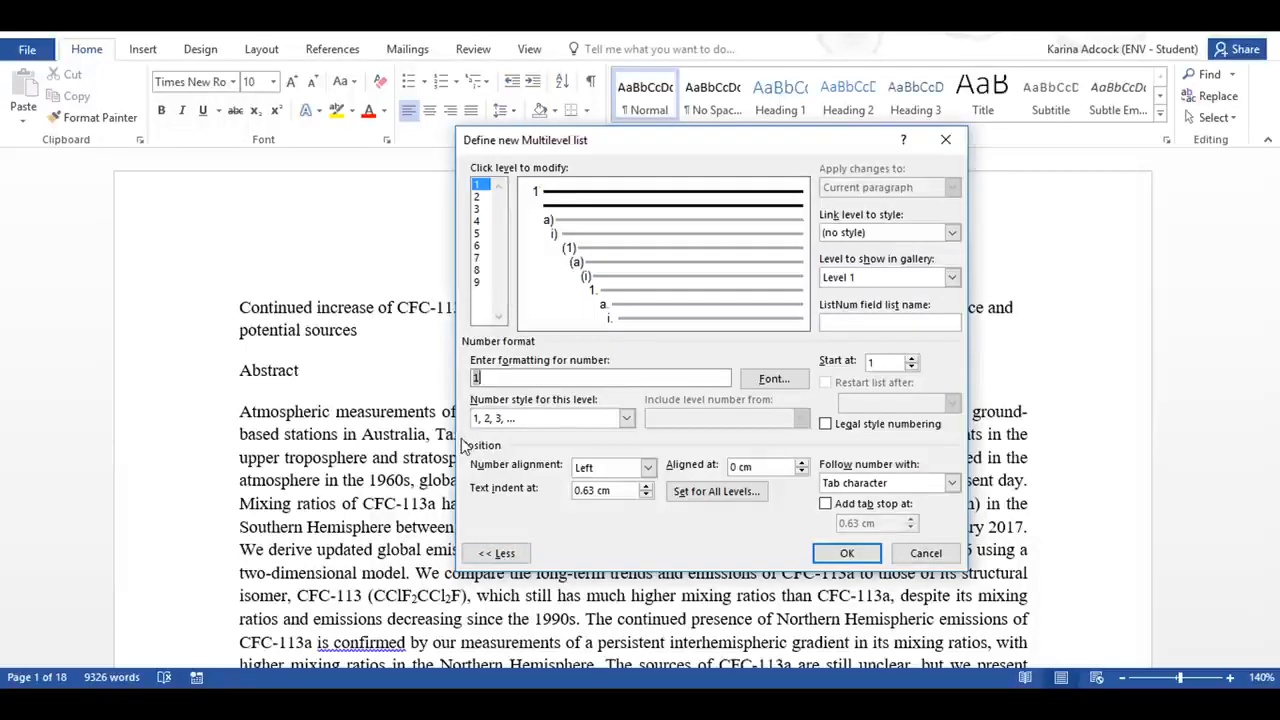
key(BackSpace)
text(Chapter)
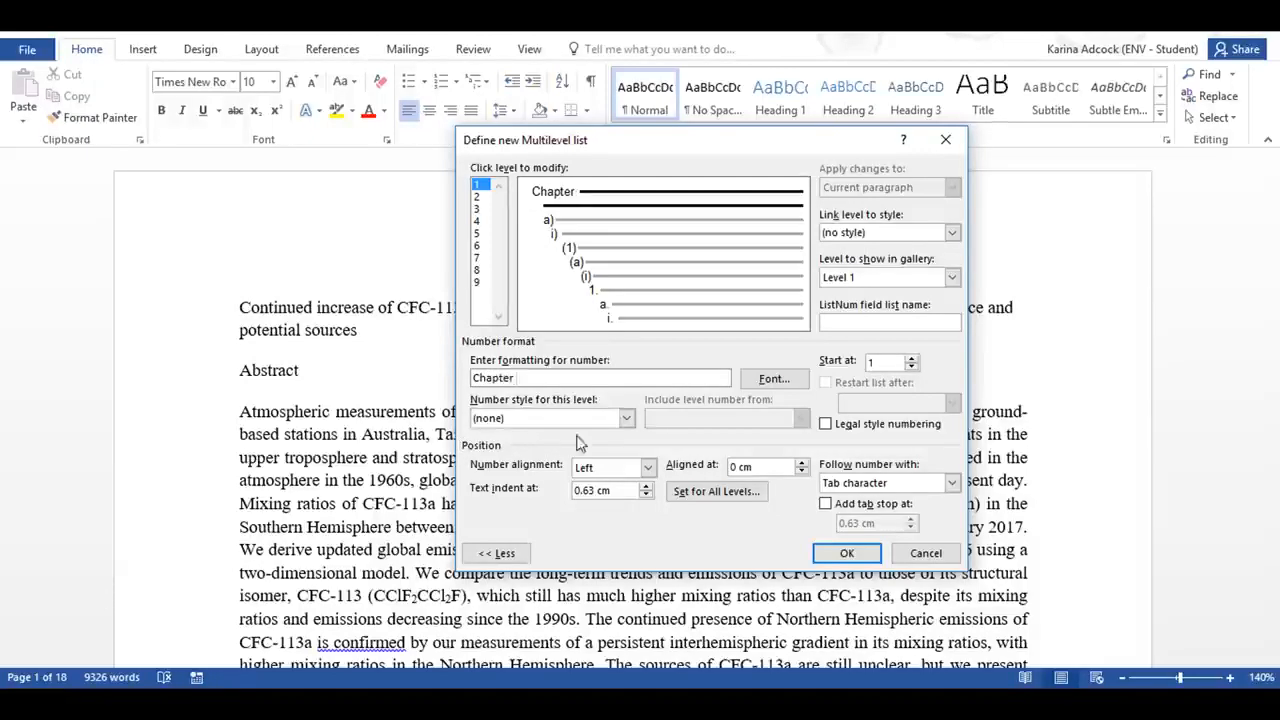
click(628, 420)
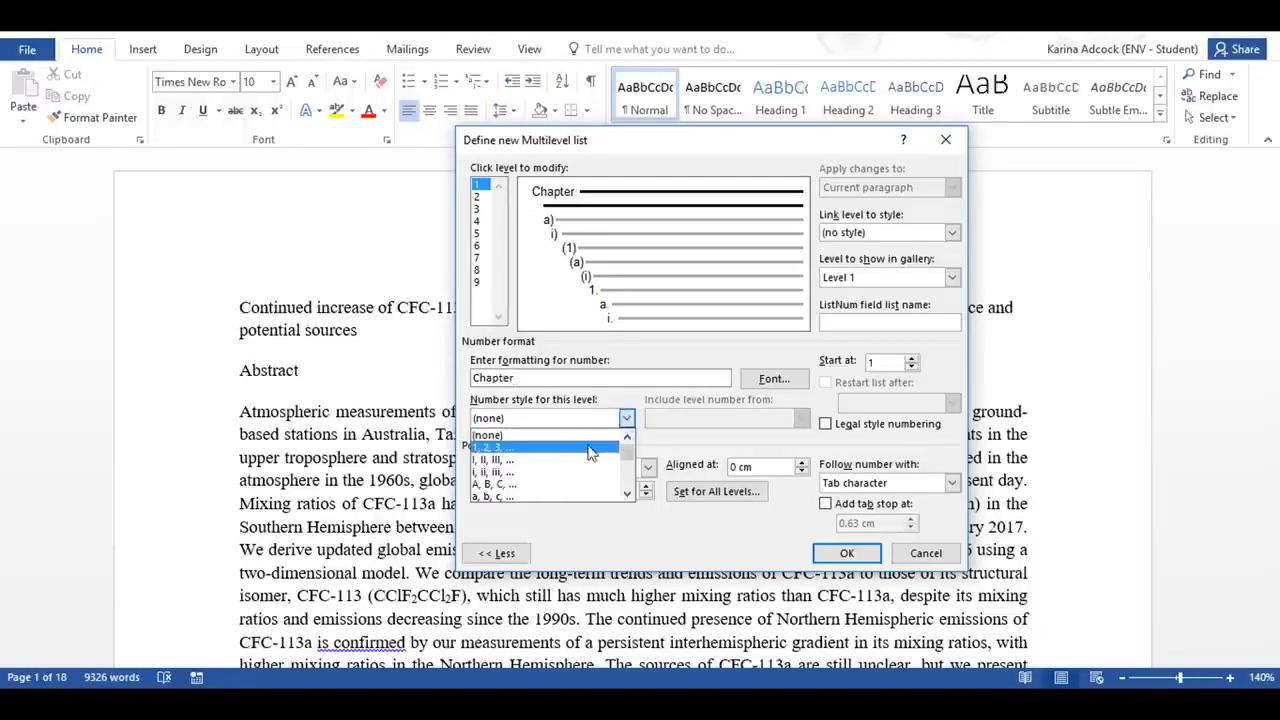
click(590, 450)
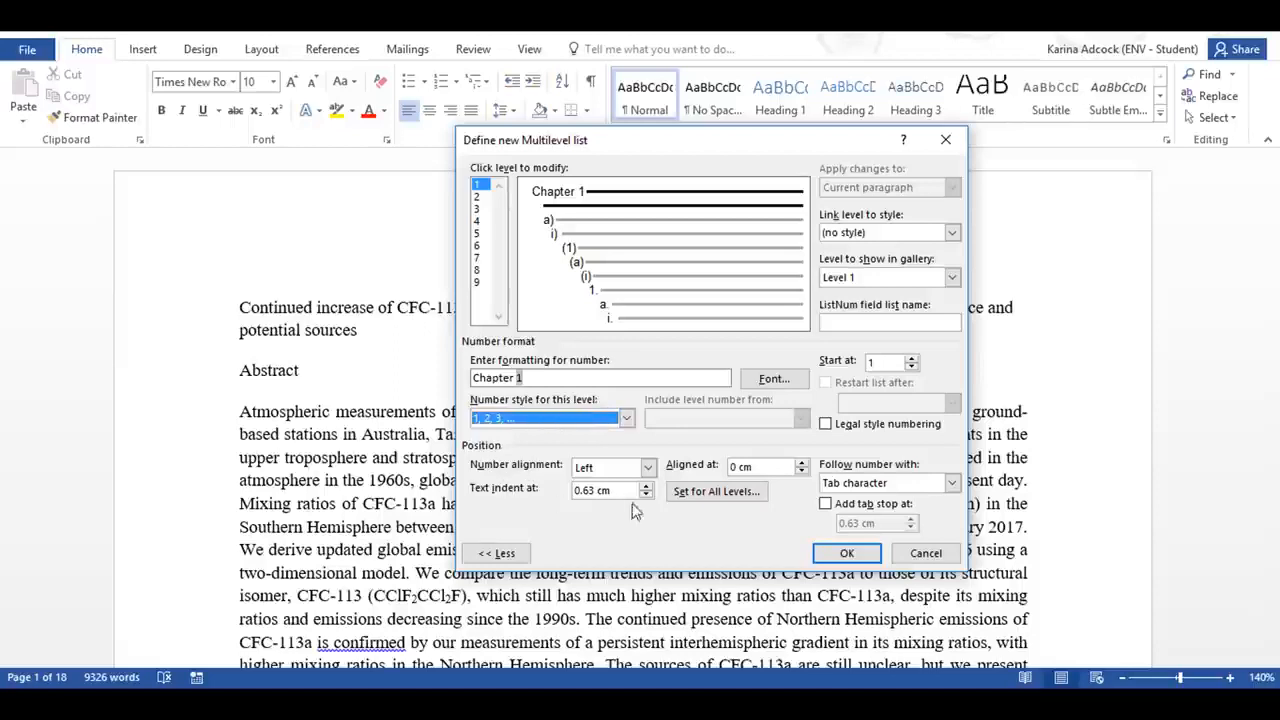
Step: Set the first level's text position and the additional indent for each level to 0 cm across all list levels
click(712, 497)
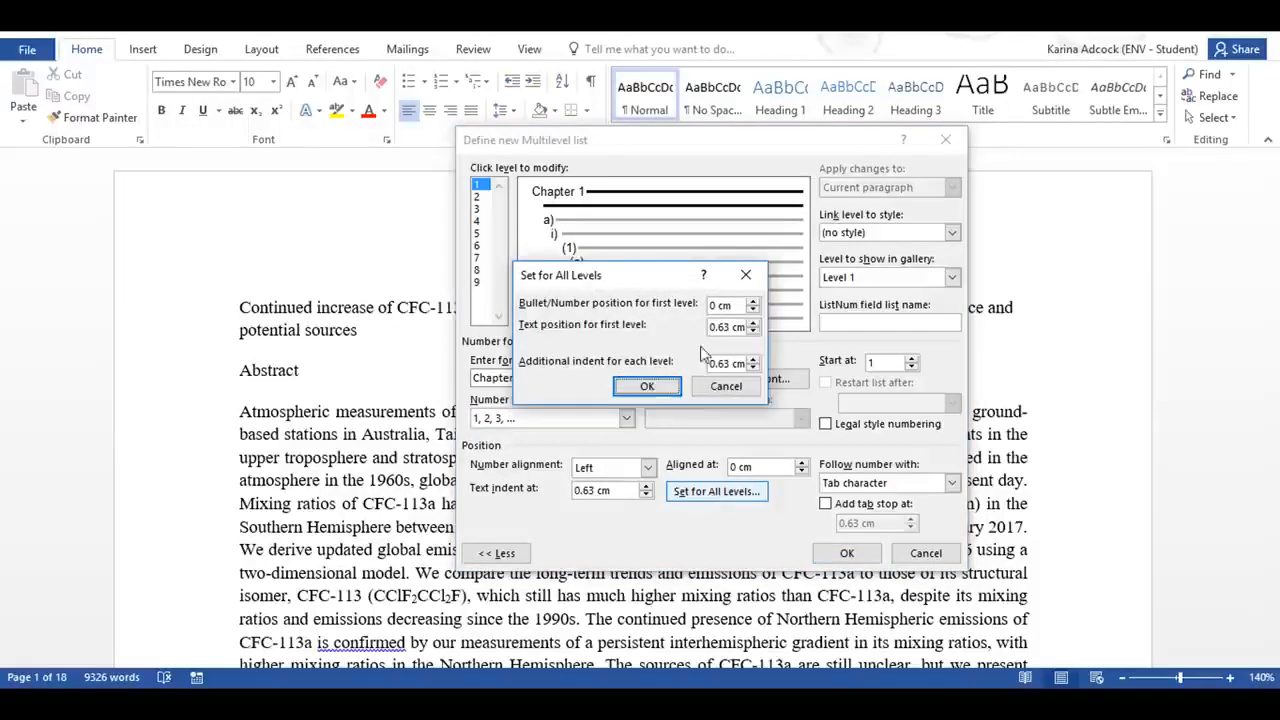
click(716, 330)
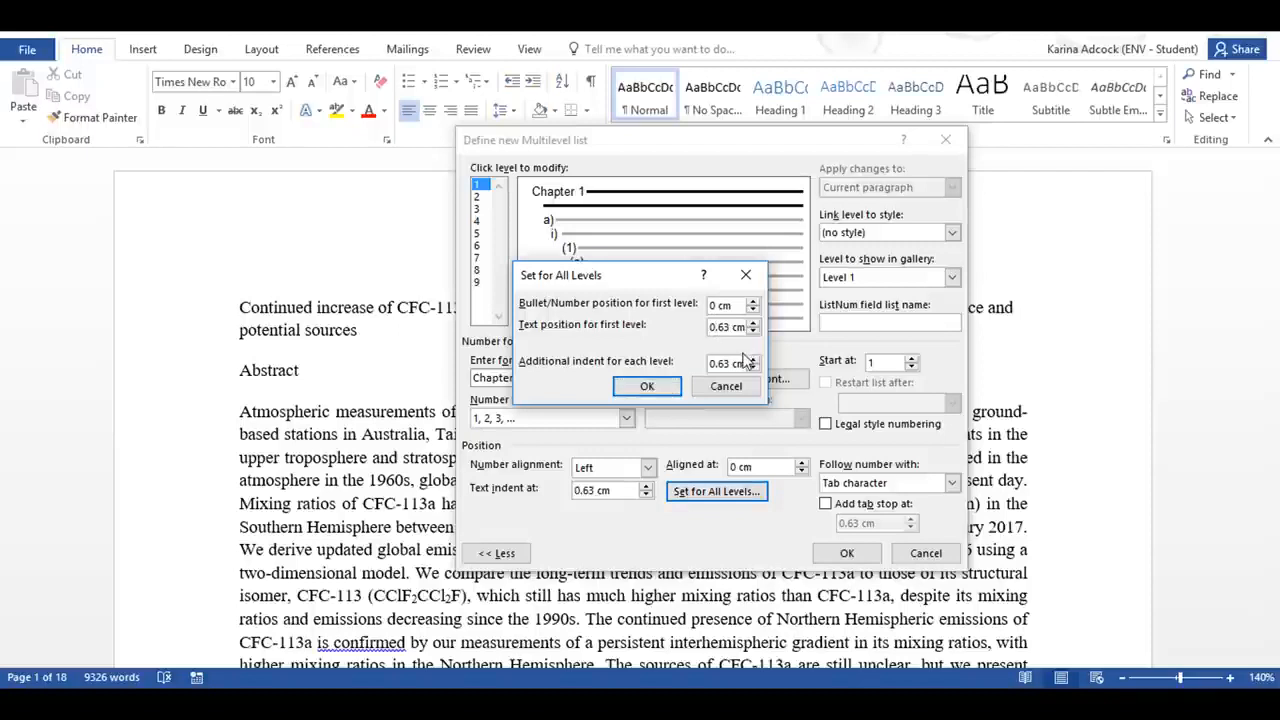
key(Delete)
key(Delete)
key(Delete)
key(Delete)
key(Delete)
key(Delete)
click(660, 390)
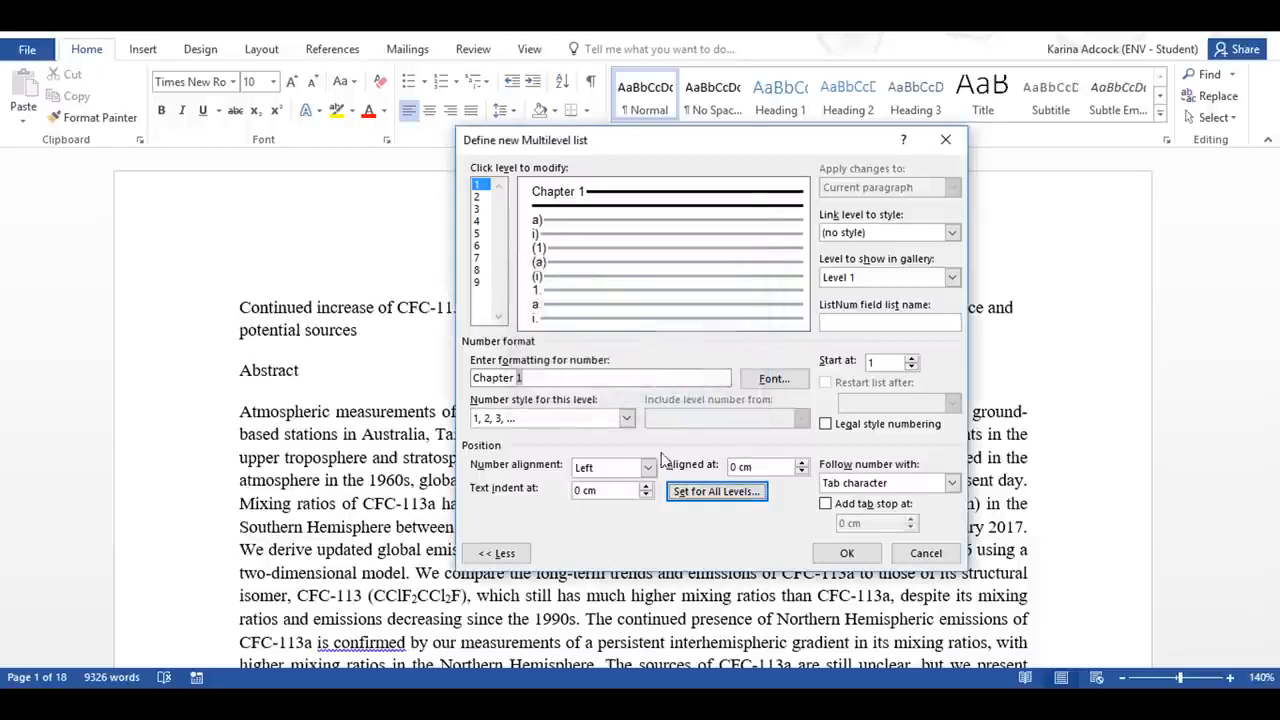
Step: Have a space follow the level 1 number and link level 1 to the Heading 1 style
click(953, 484)
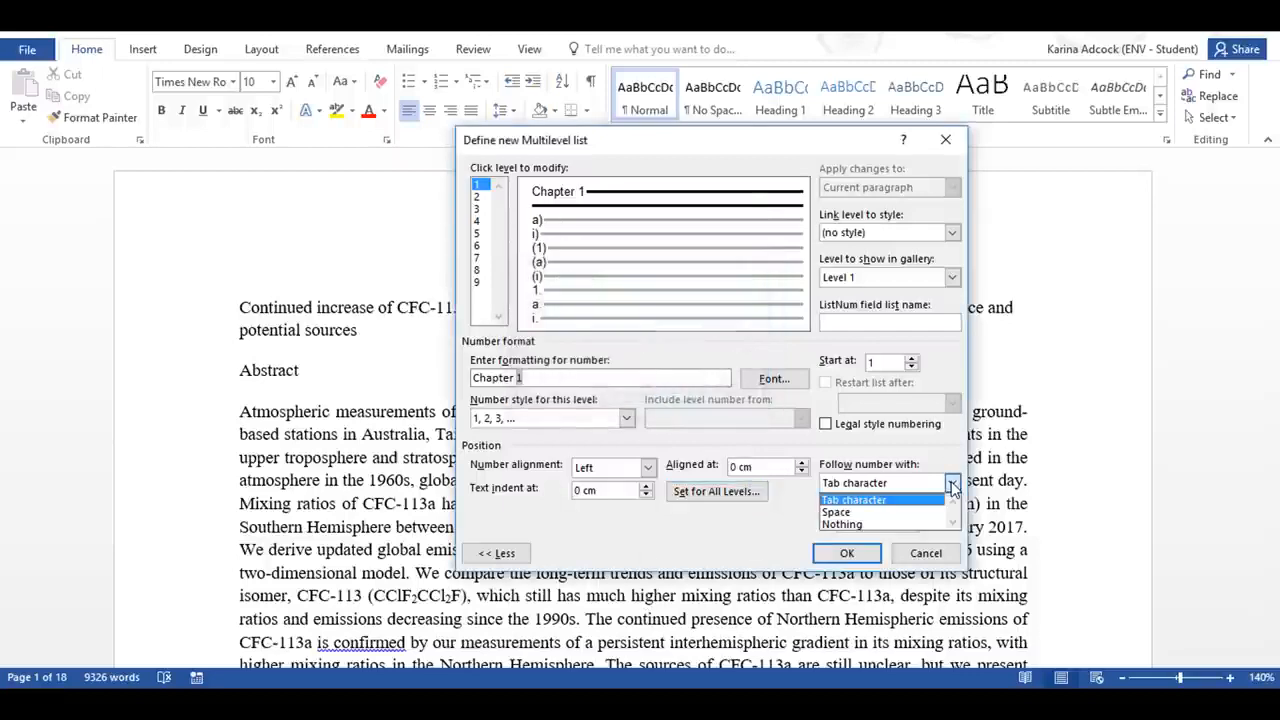
click(896, 511)
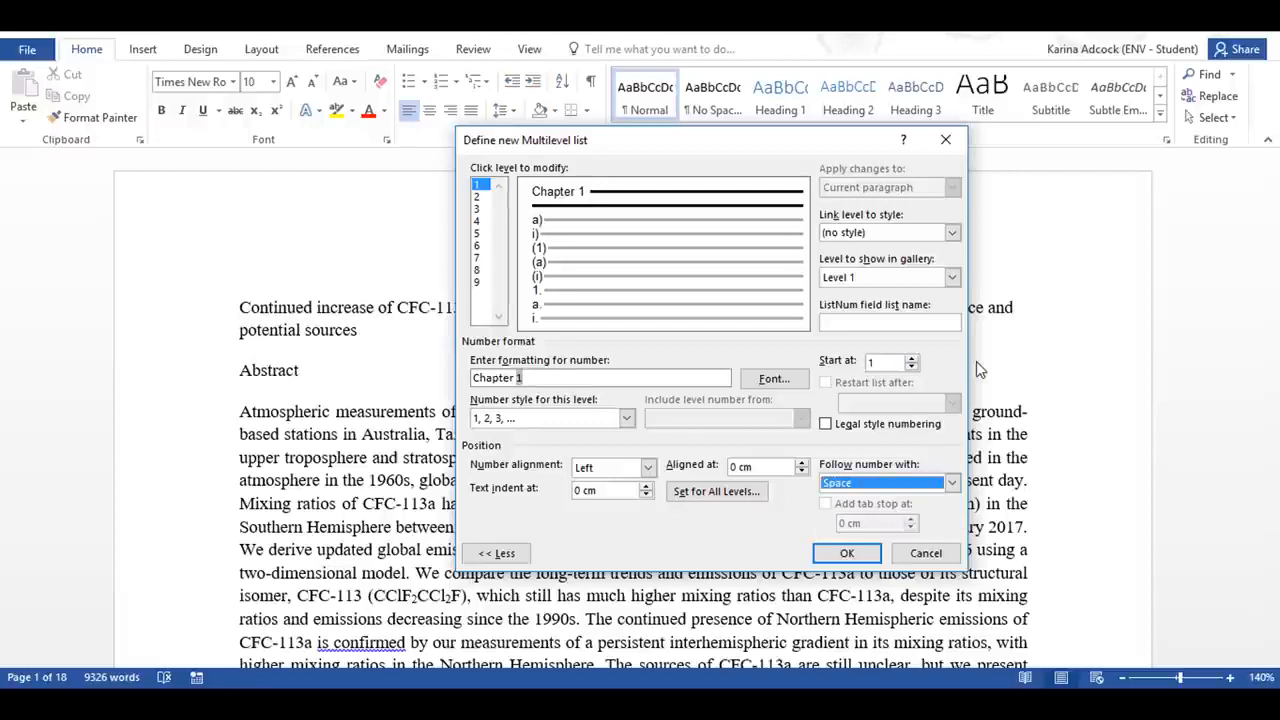
click(953, 232)
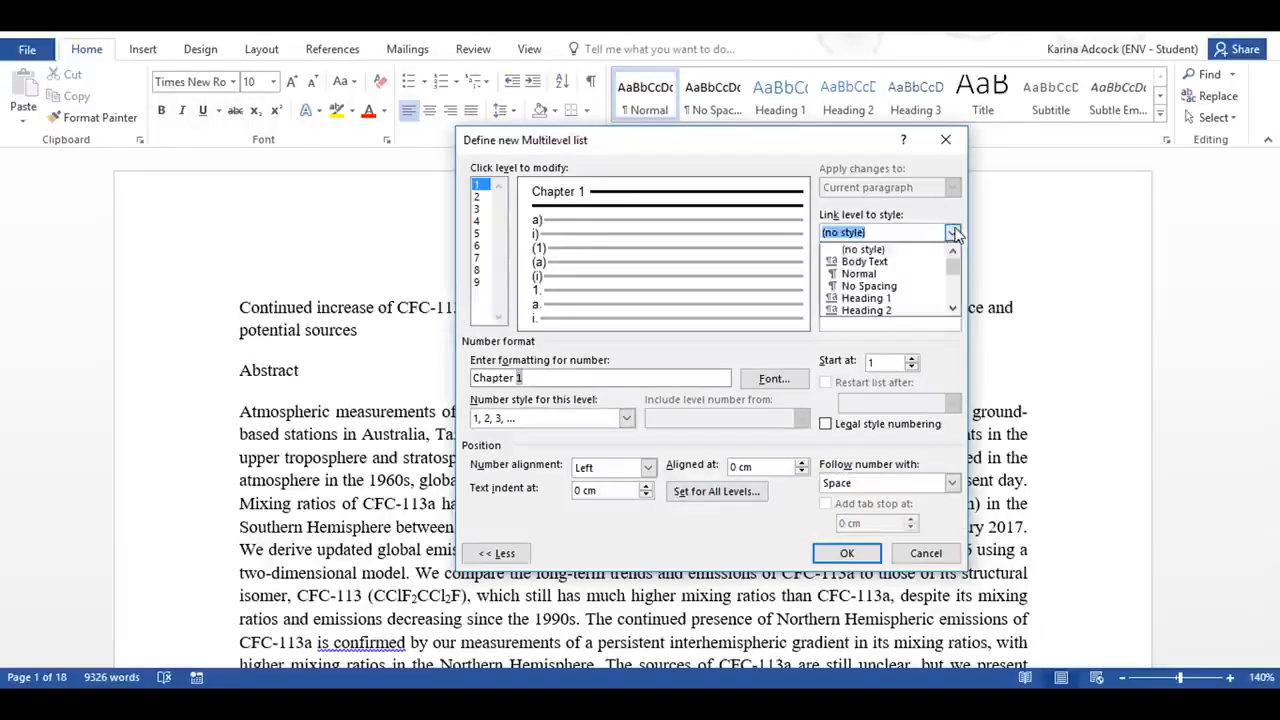
click(862, 299)
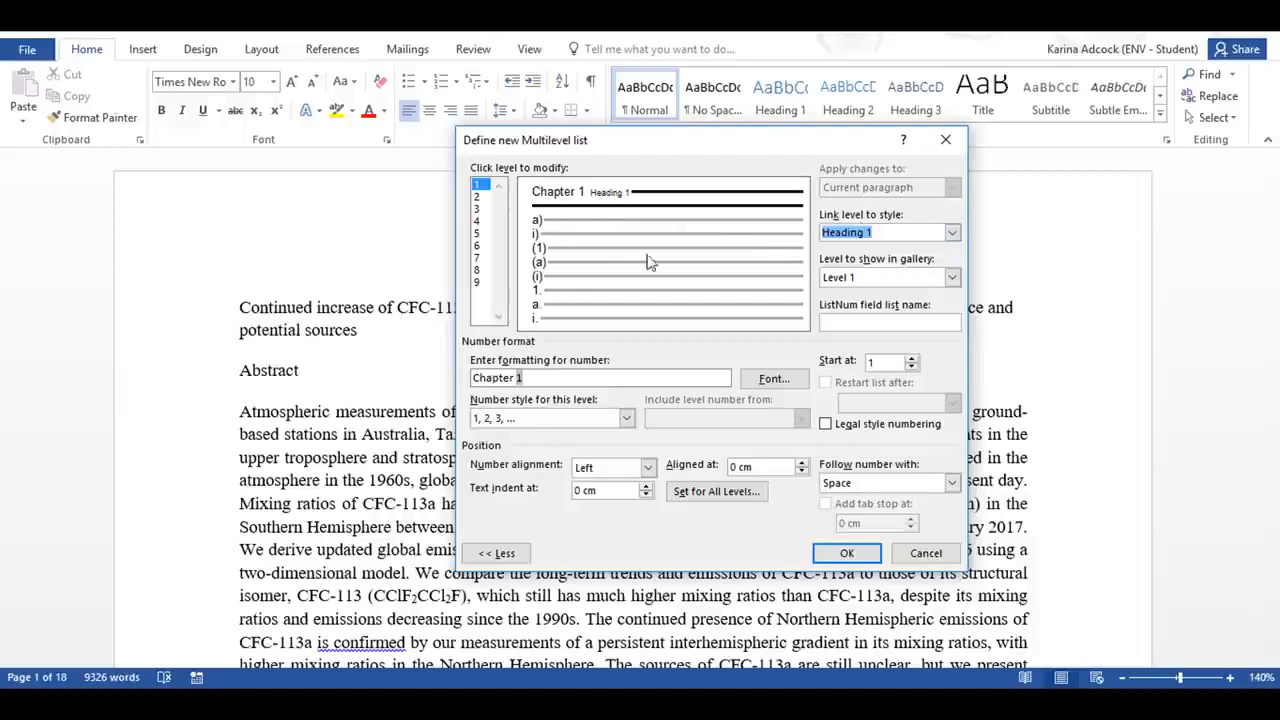
Step: Format the level 1 chapter number in Times New Roman, bold, size 16, with black font colour
click(769, 379)
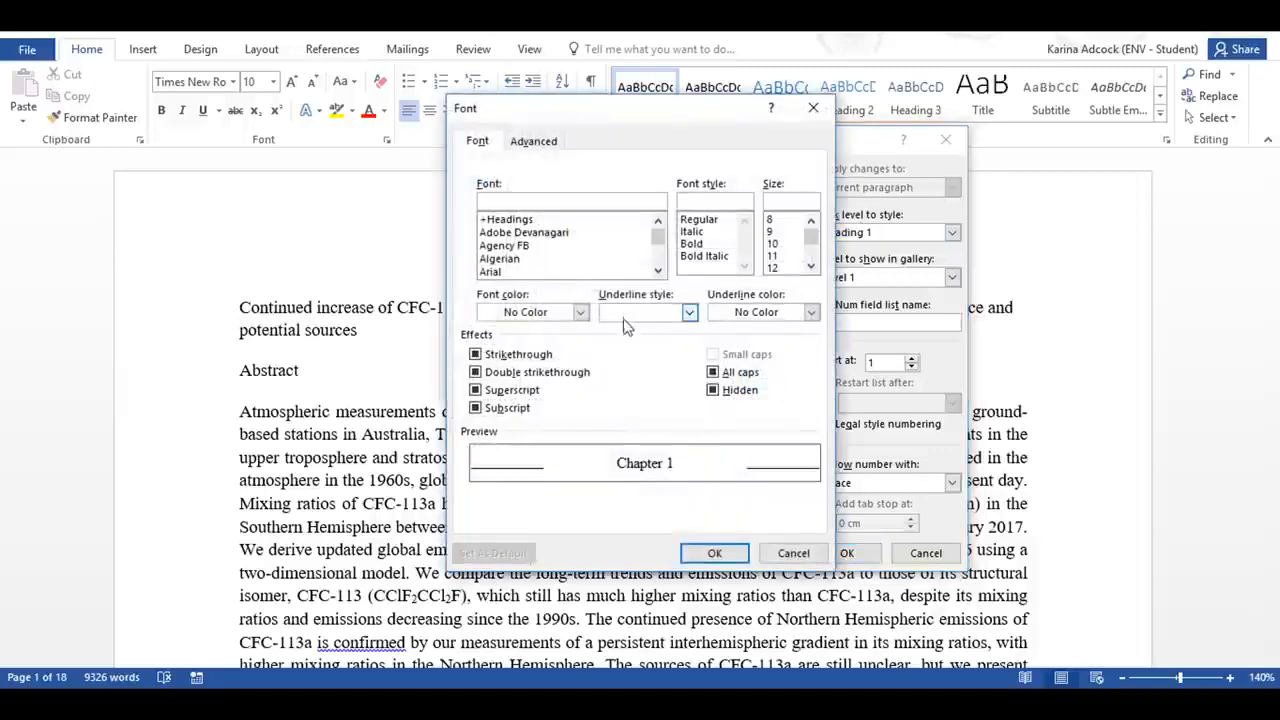
text(t)
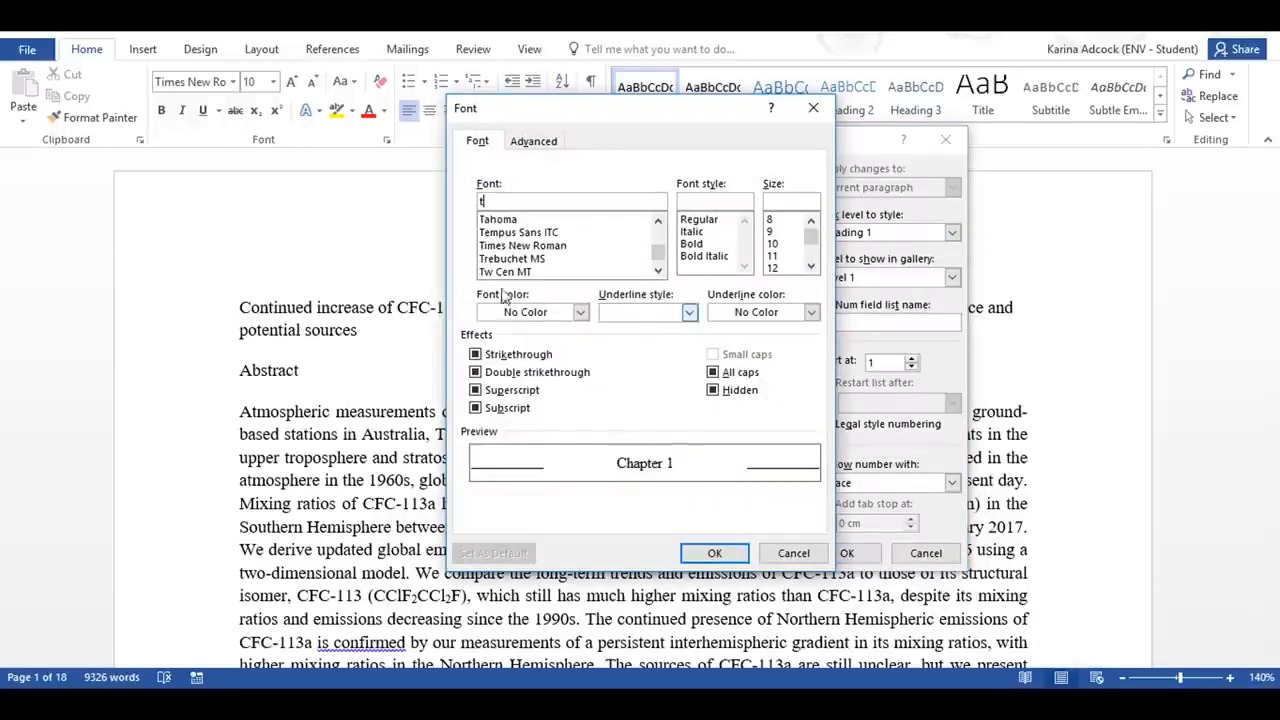
click(522, 245)
click(692, 243)
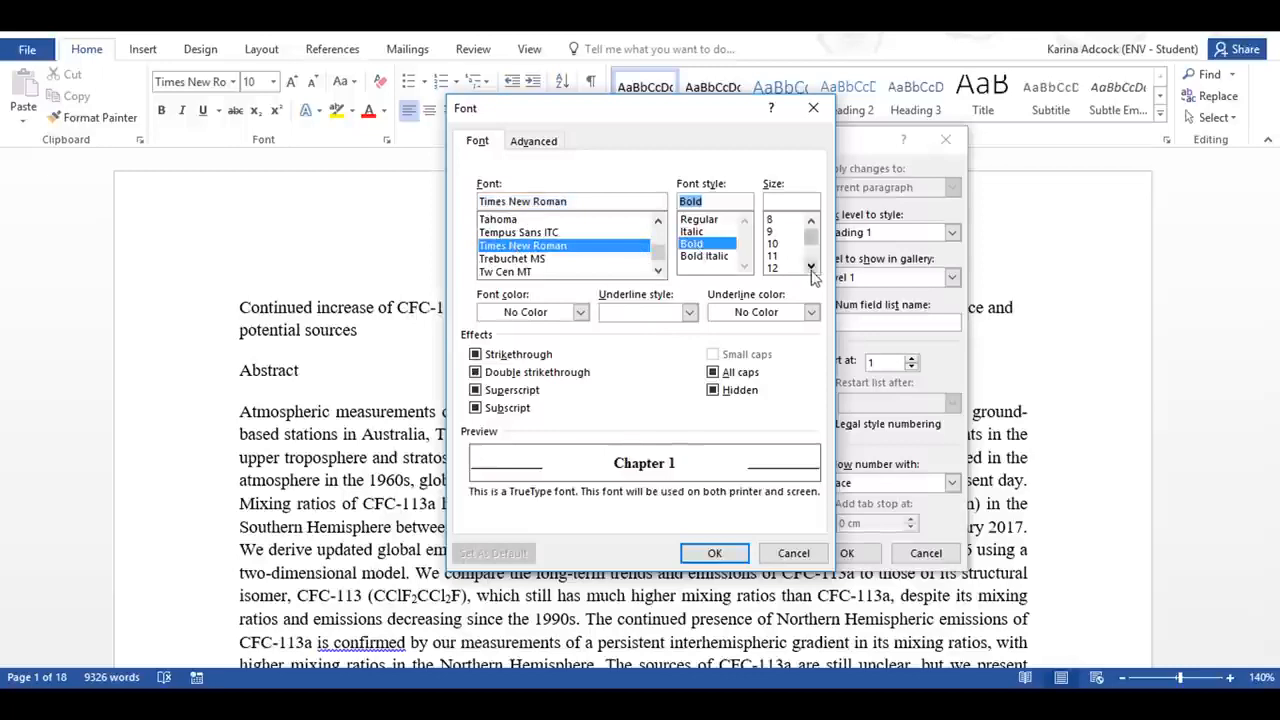
scroll(805, 262, down, 1)
click(772, 255)
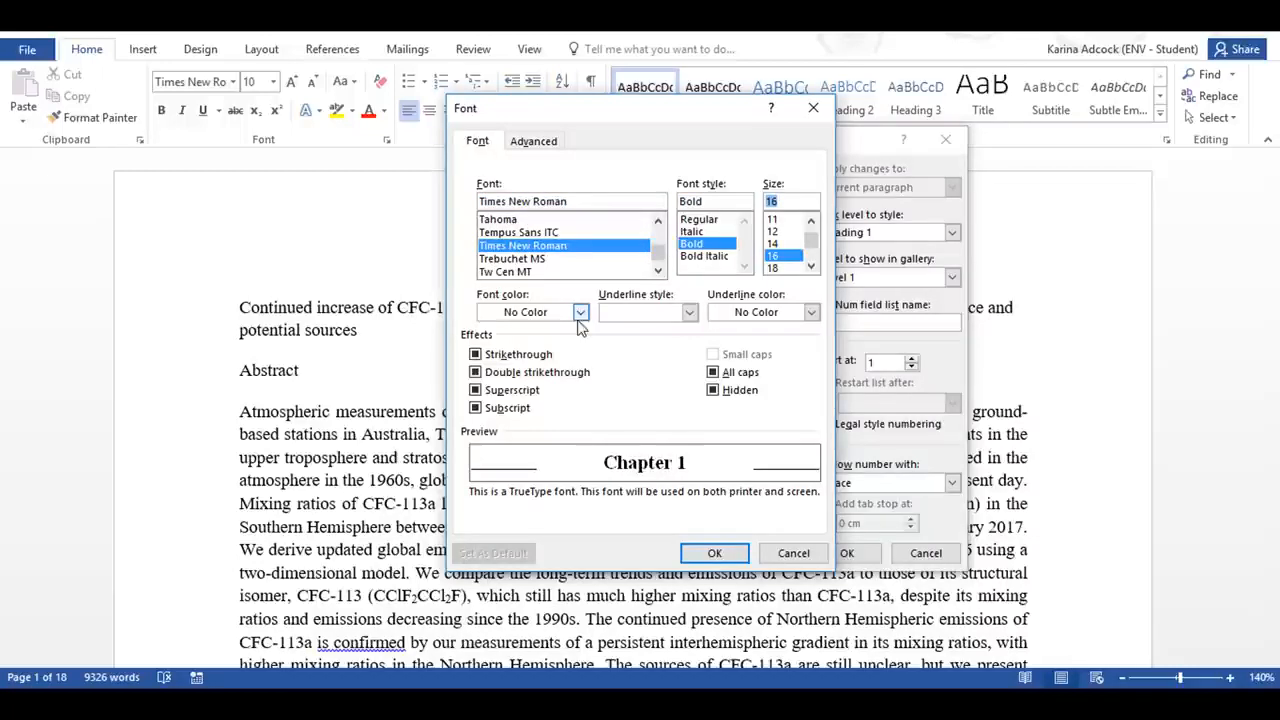
click(580, 312)
click(501, 375)
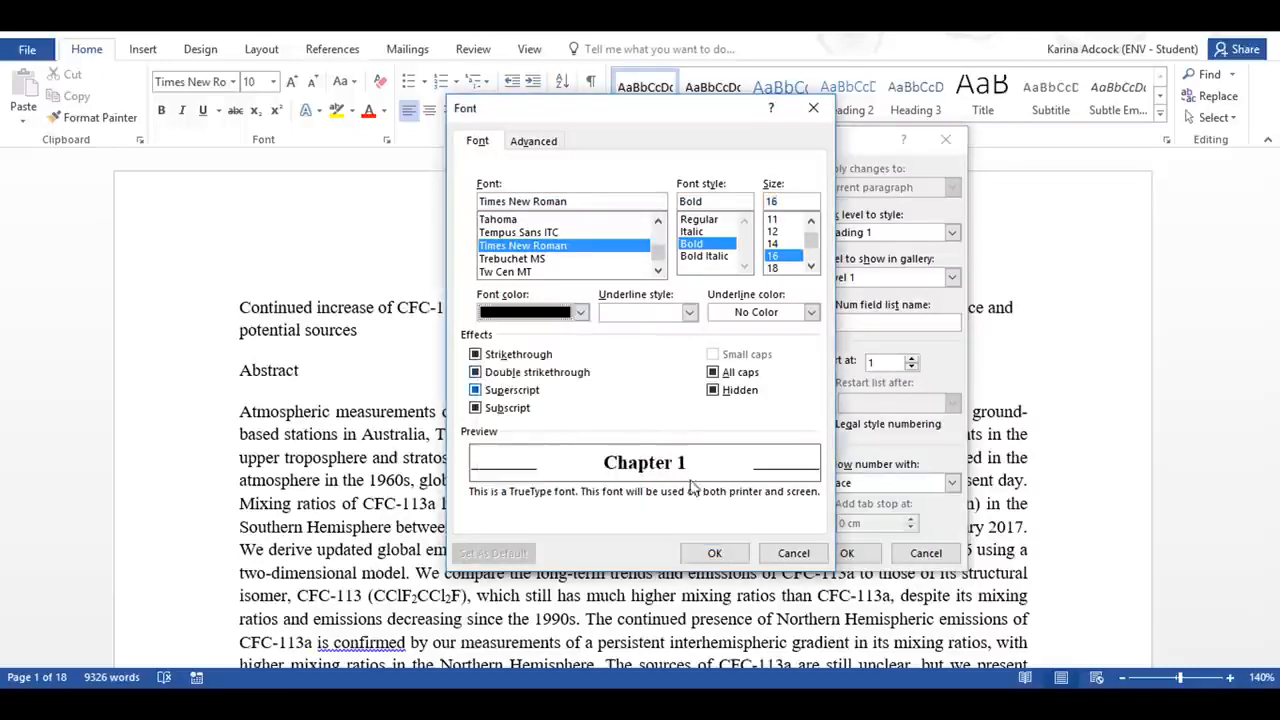
click(714, 553)
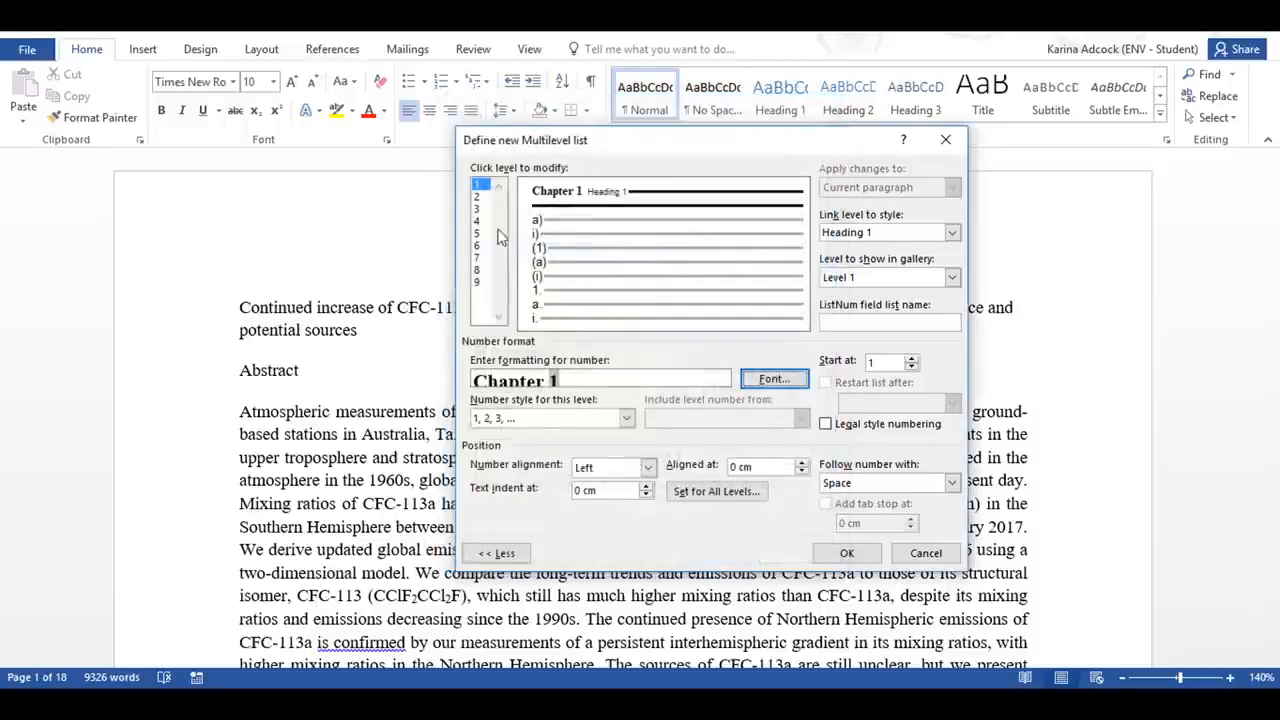
Step: Define the level 2 number format as the level 1 number, a period and a 1, 2, 3 number
click(480, 198)
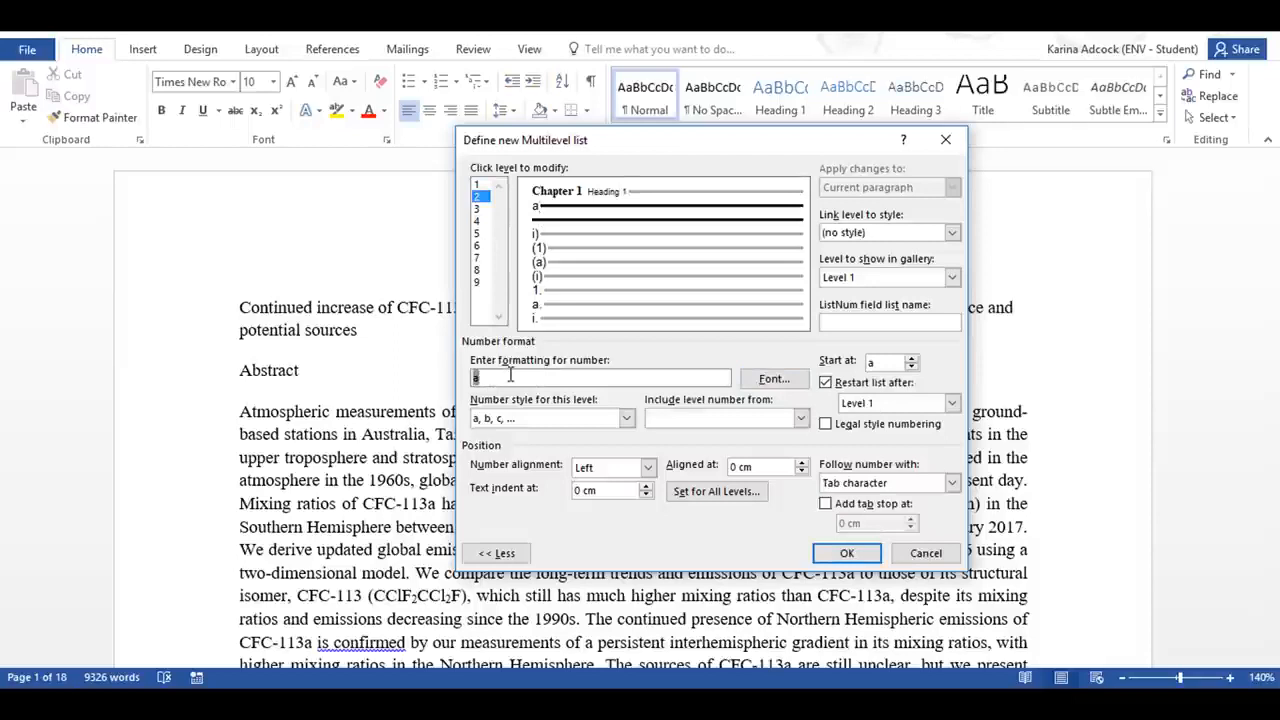
key(BackSpace)
click(704, 418)
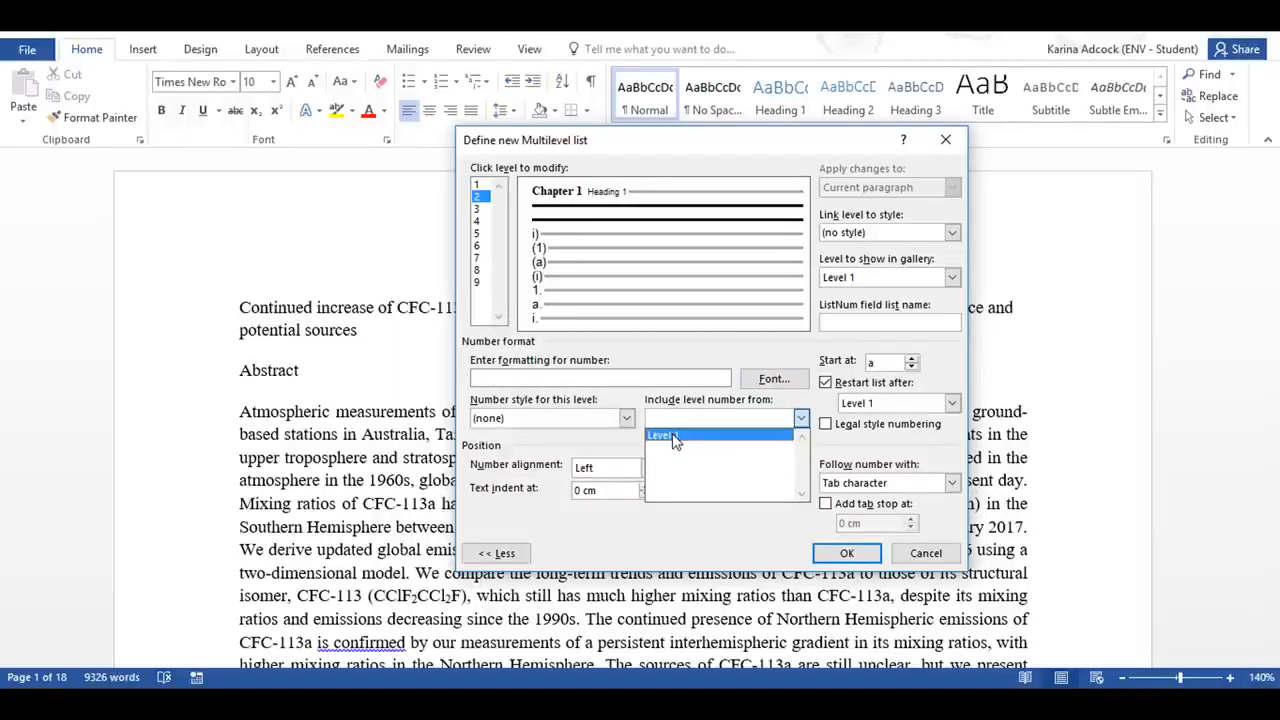
click(675, 437)
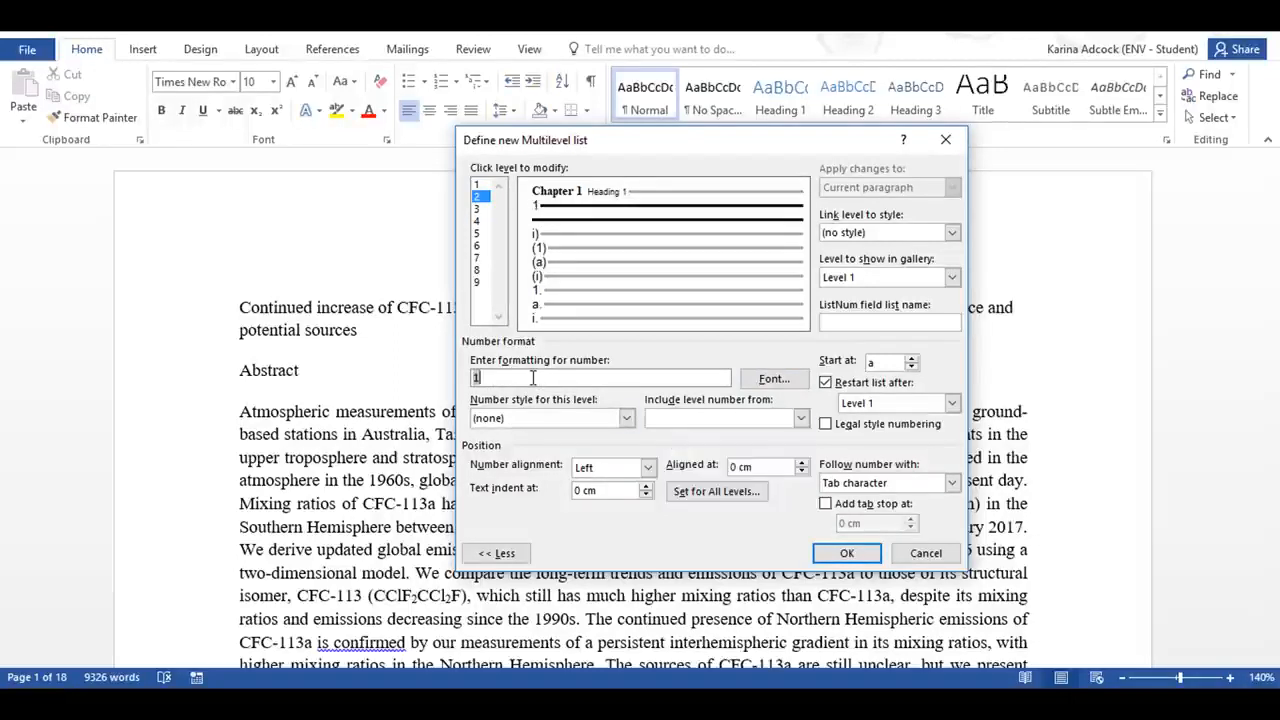
click(533, 421)
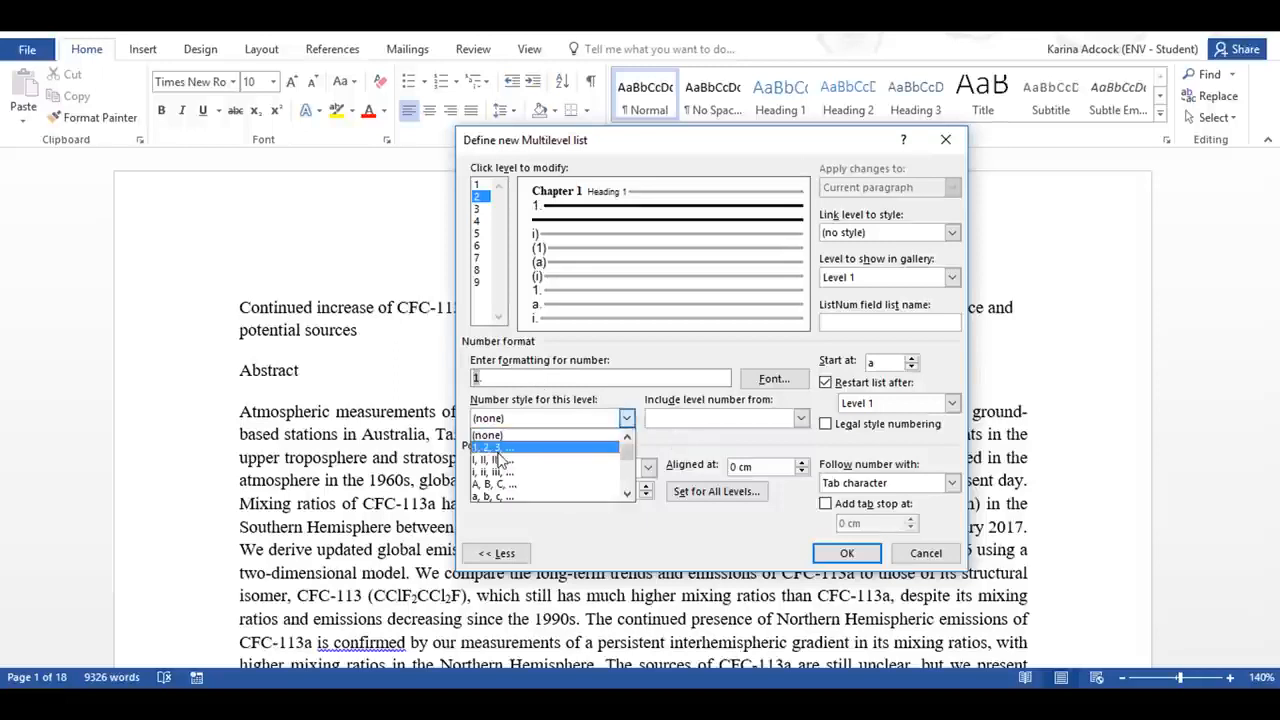
click(505, 440)
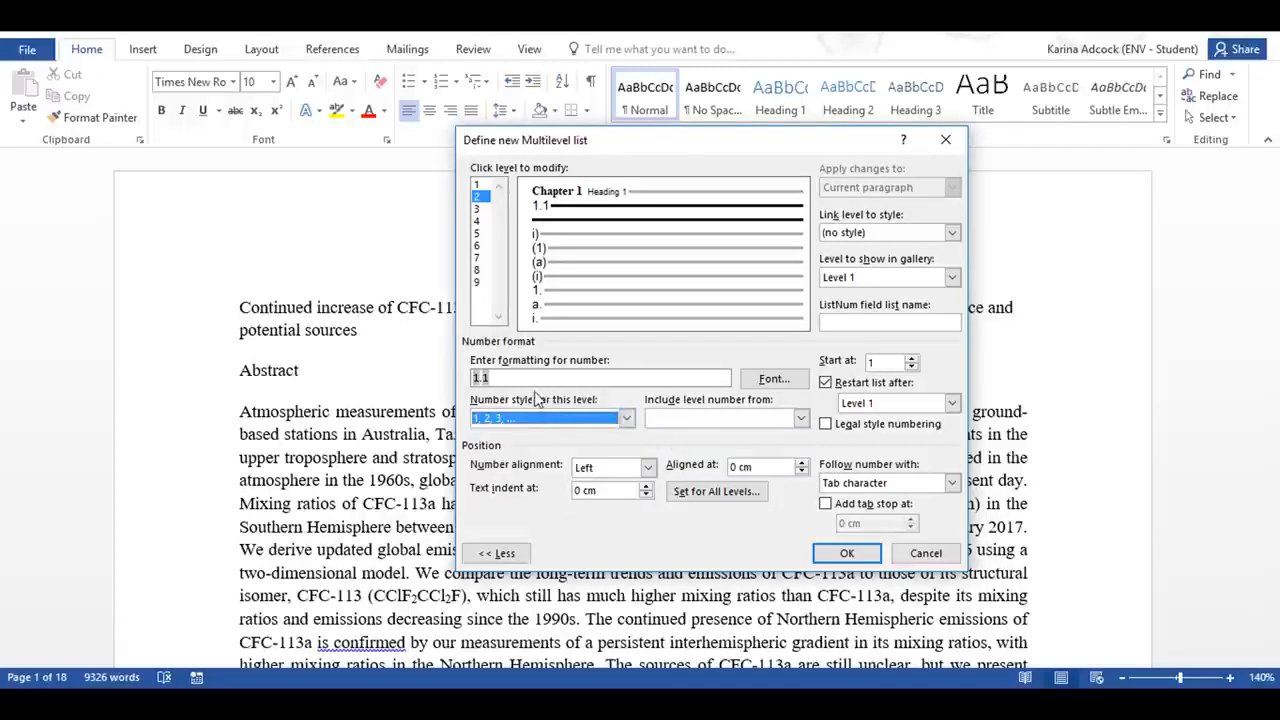
Step: Have a space follow the level 2 number and link level 2 to the Heading 2 style
click(933, 481)
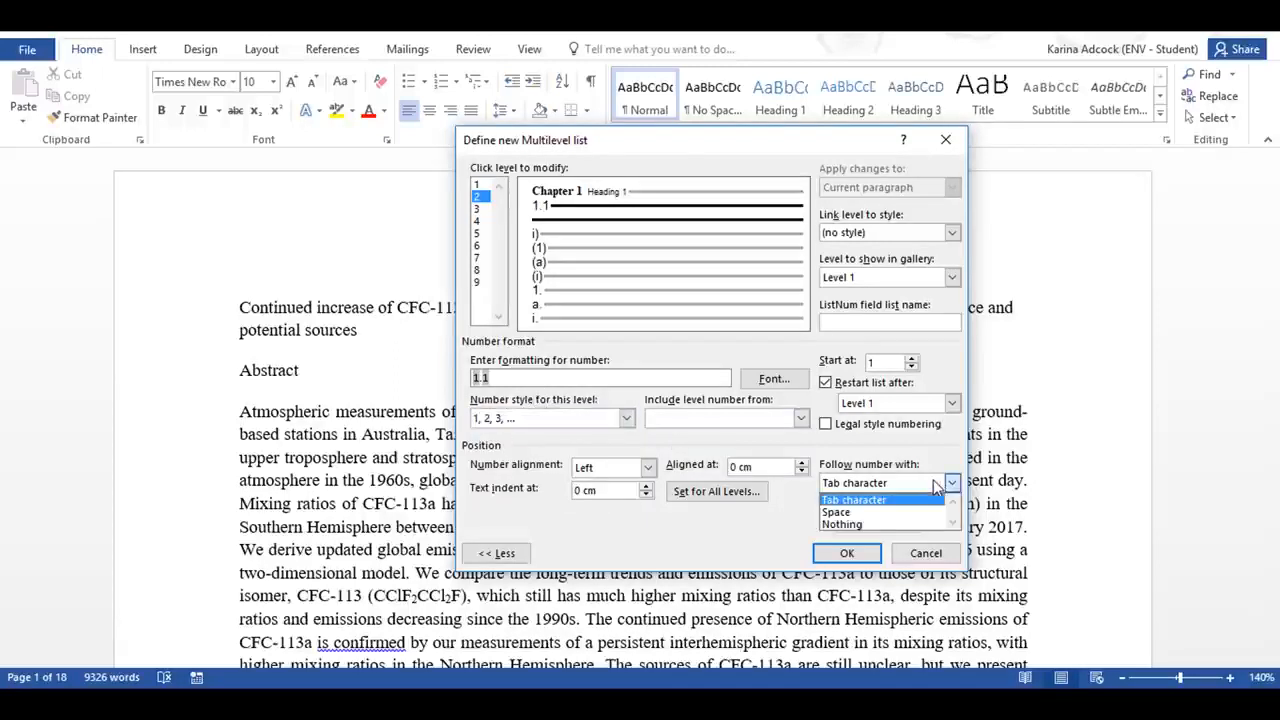
click(893, 513)
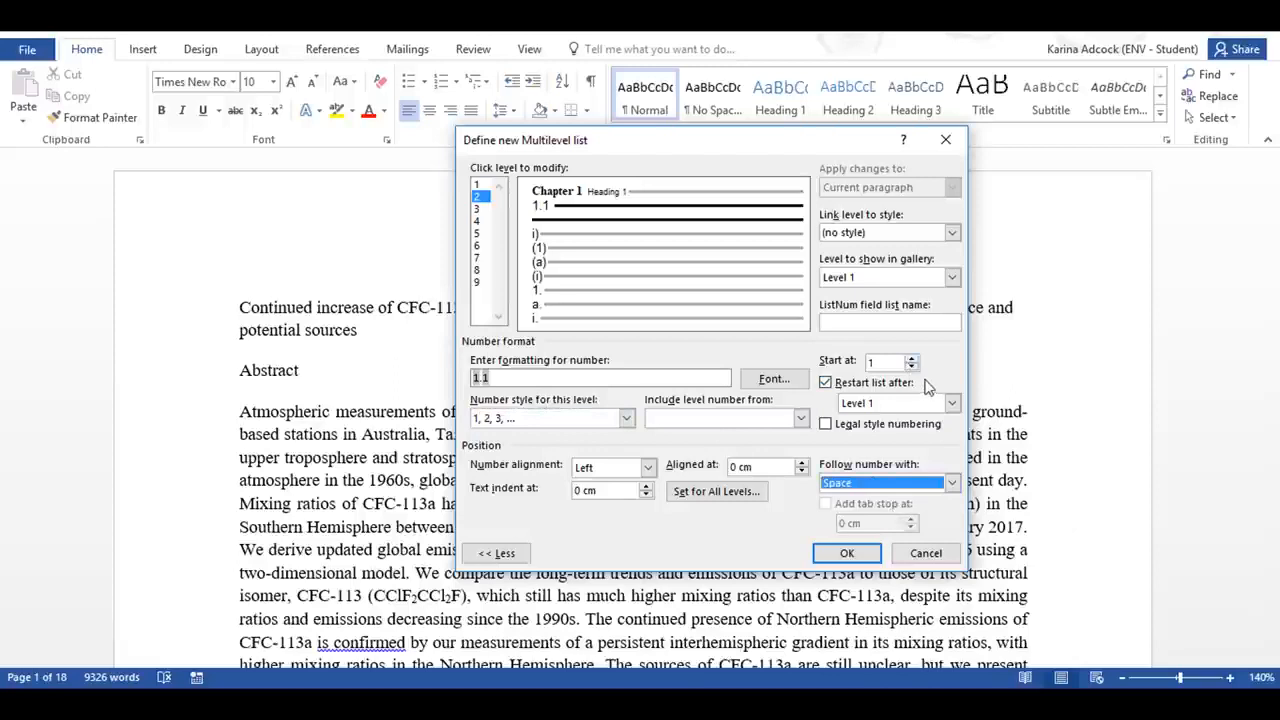
click(951, 233)
click(903, 311)
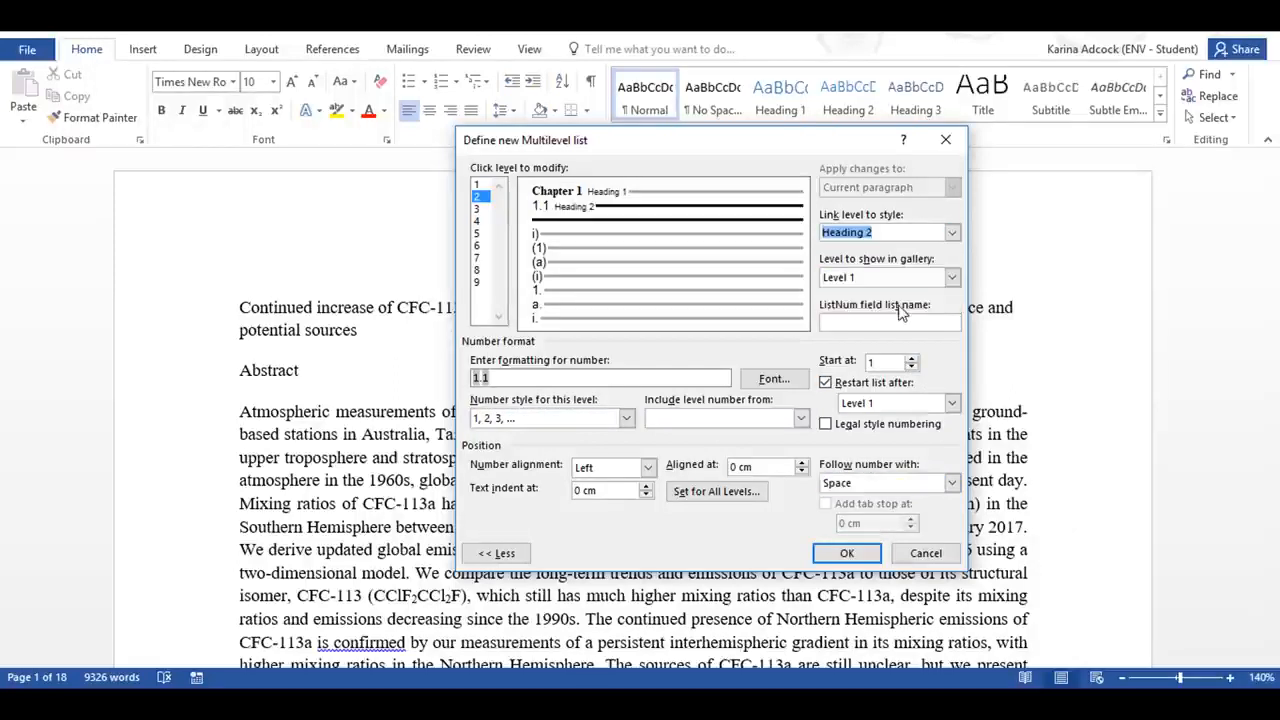
Step: Format the level 2 number in Times New Roman, bold, size 10, with black font colour
click(773, 380)
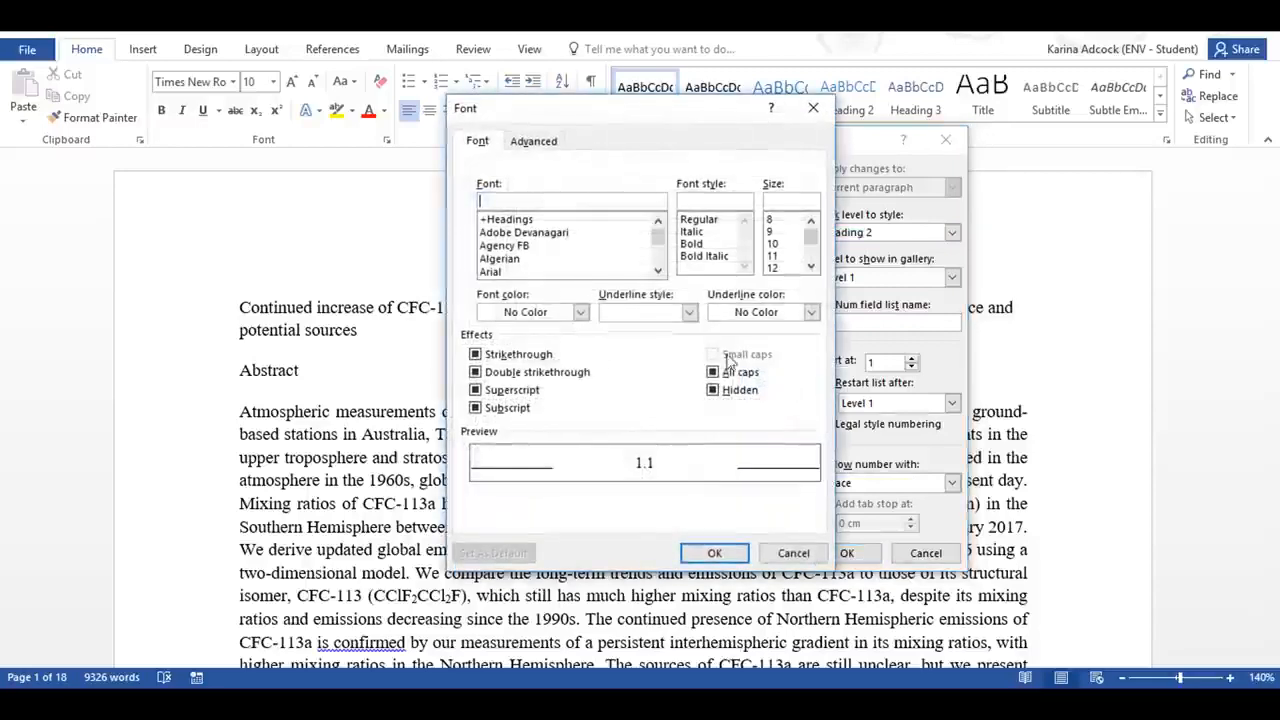
text(t)
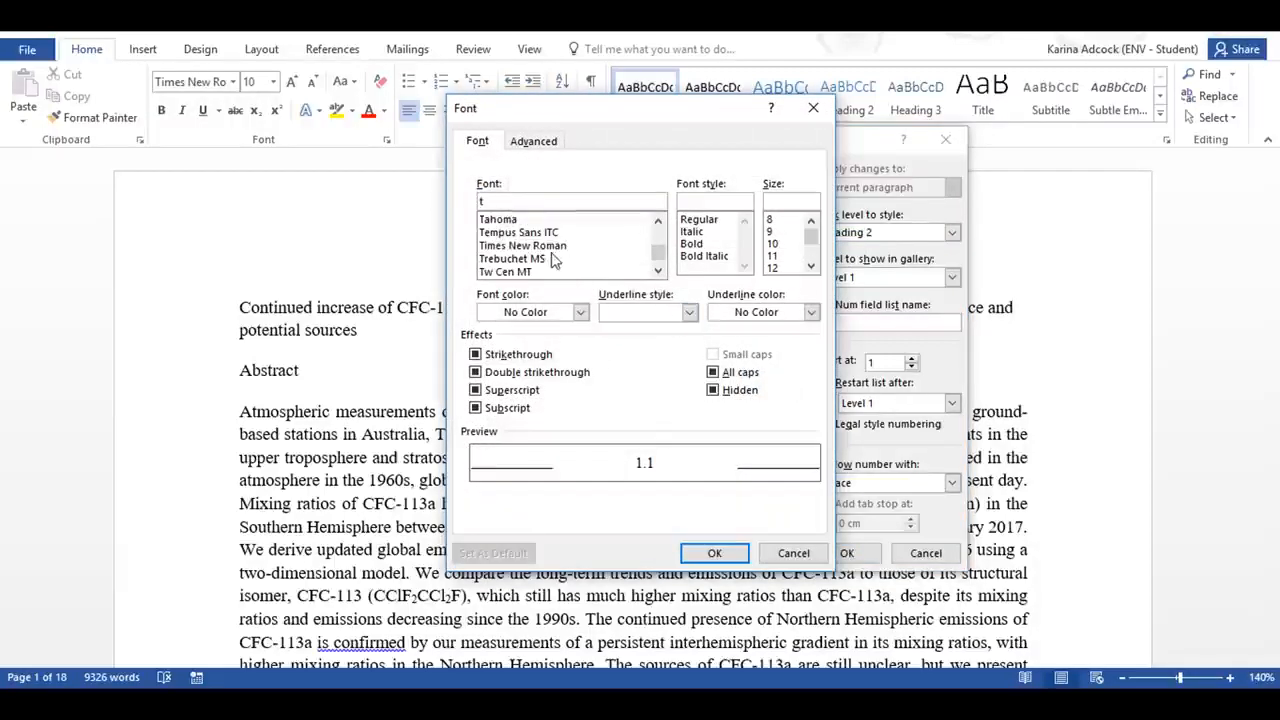
click(552, 247)
click(692, 246)
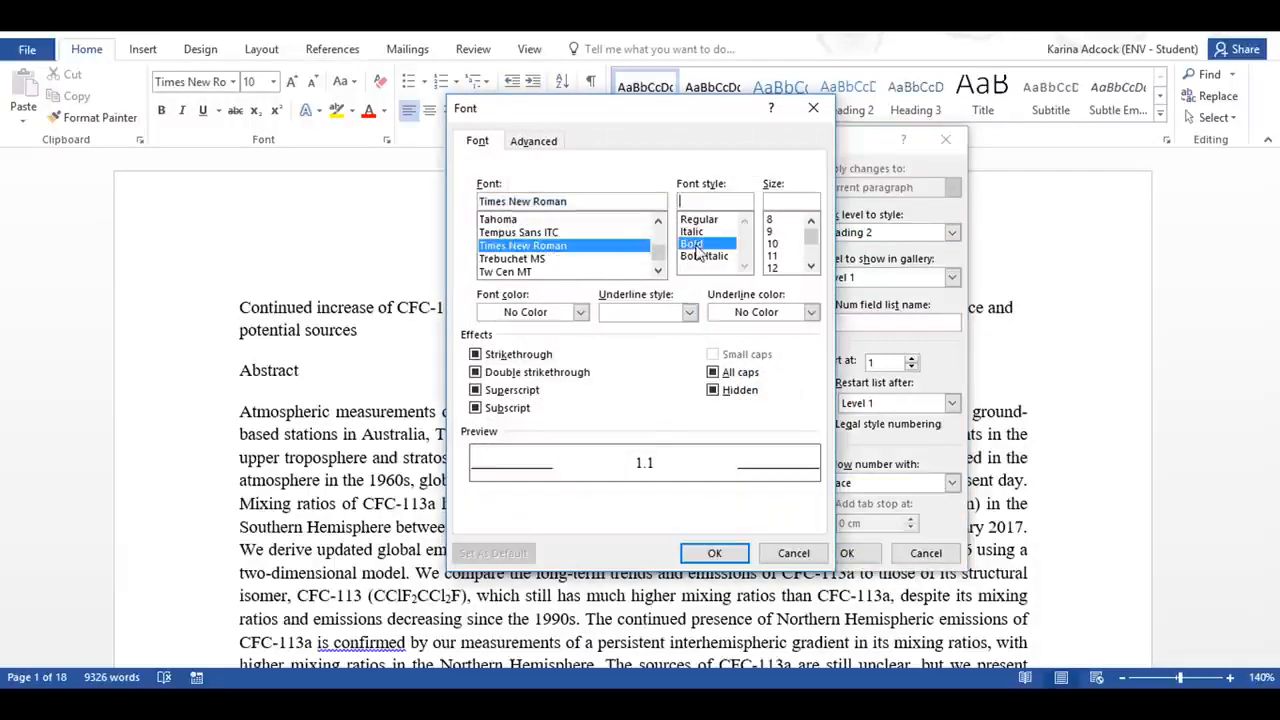
click(772, 244)
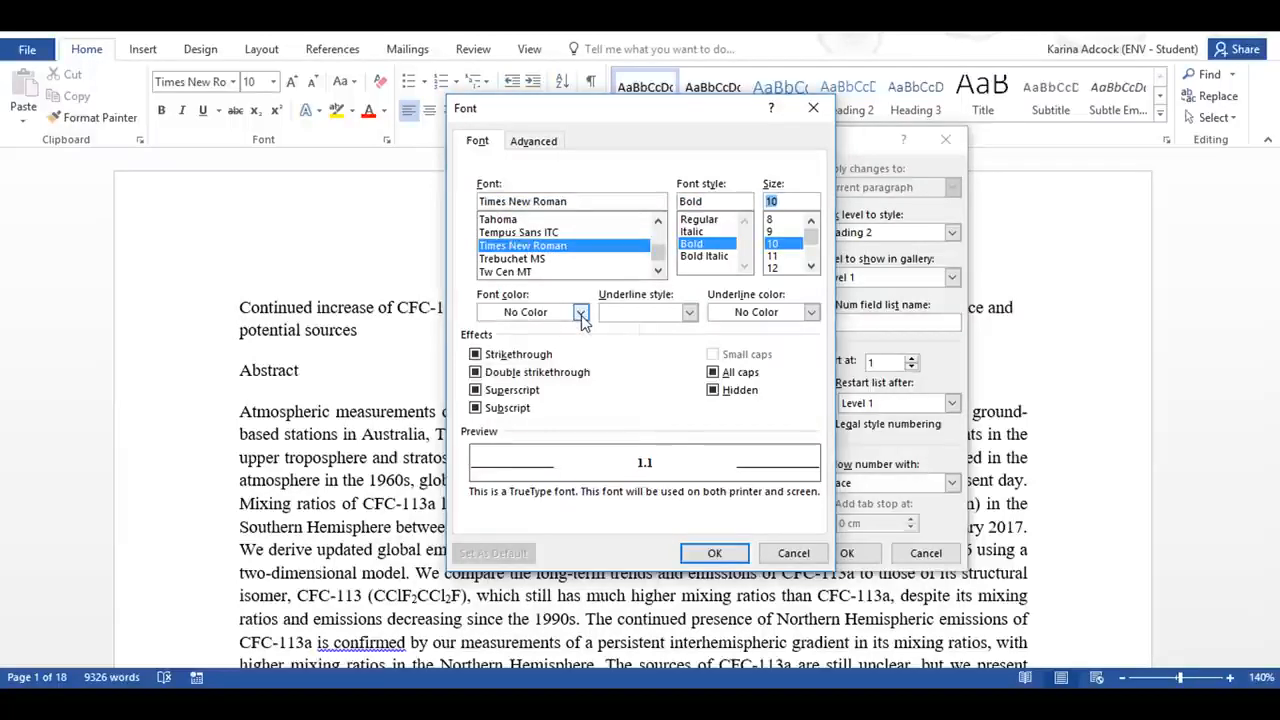
click(580, 312)
click(501, 377)
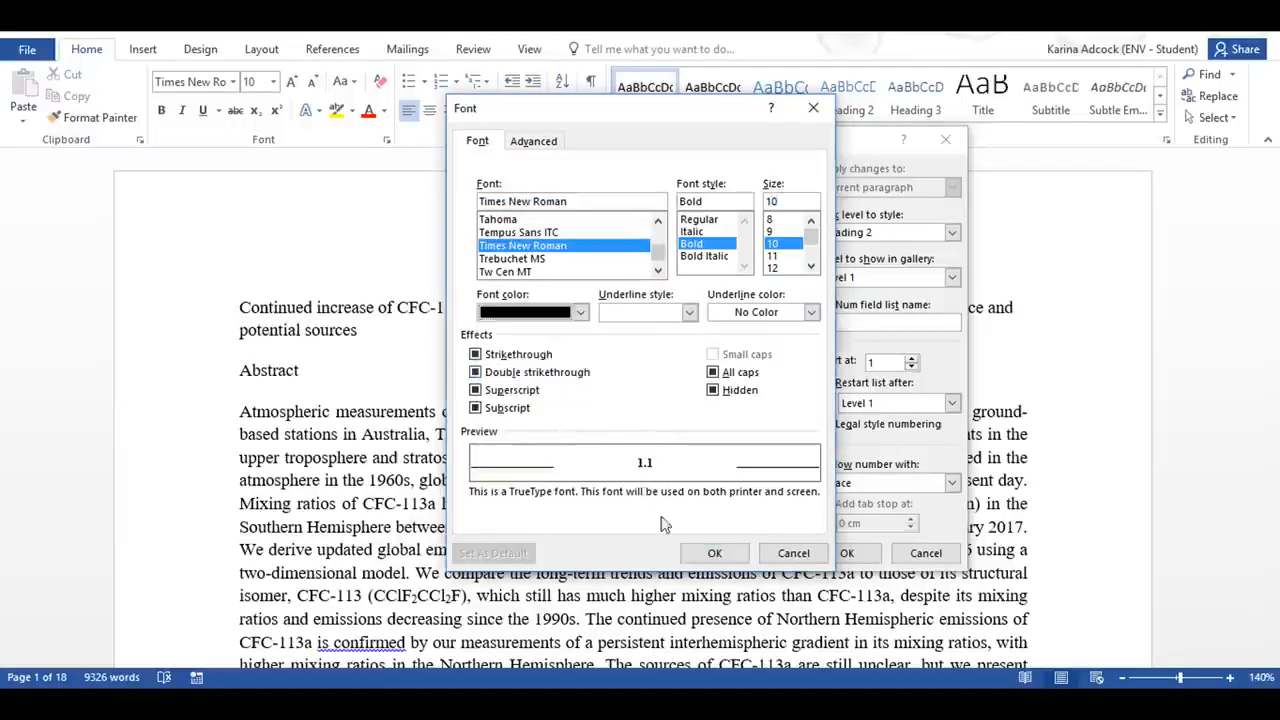
click(714, 553)
Step: Define the level 3 number format as the level 1 and level 2 numbers plus a 1, 2, 3 number, separated by periods
click(476, 210)
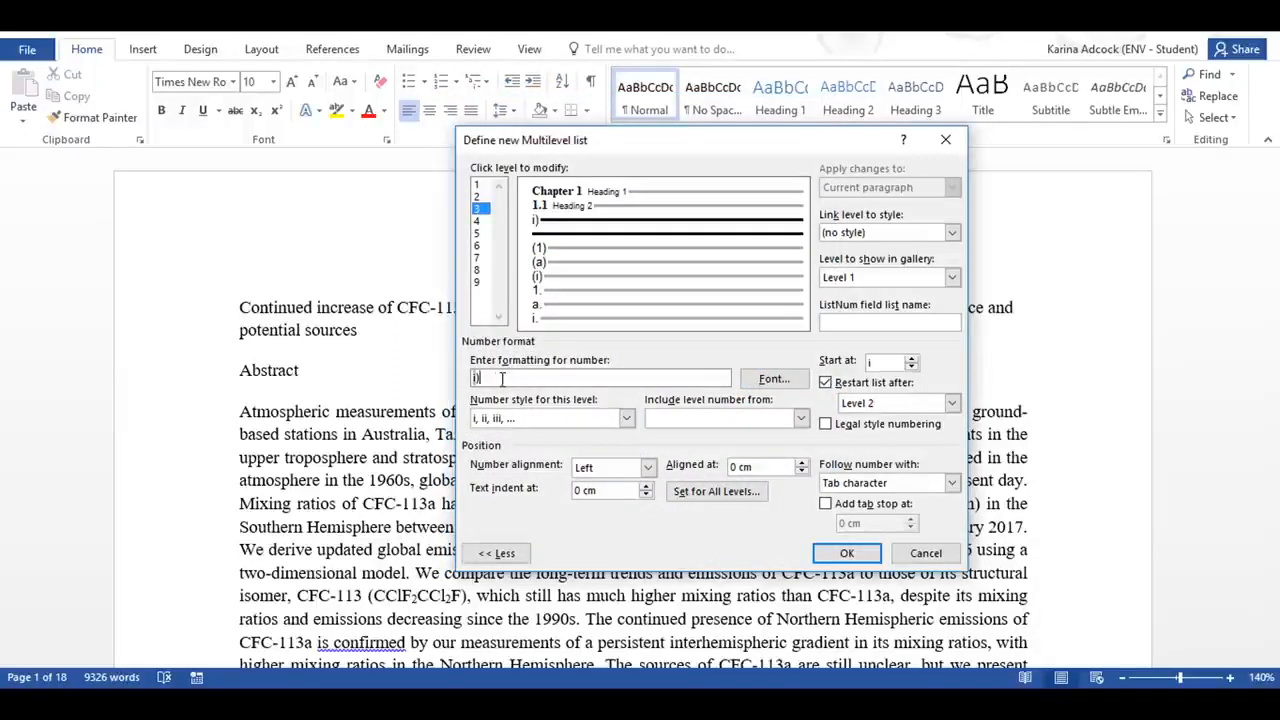
click(690, 419)
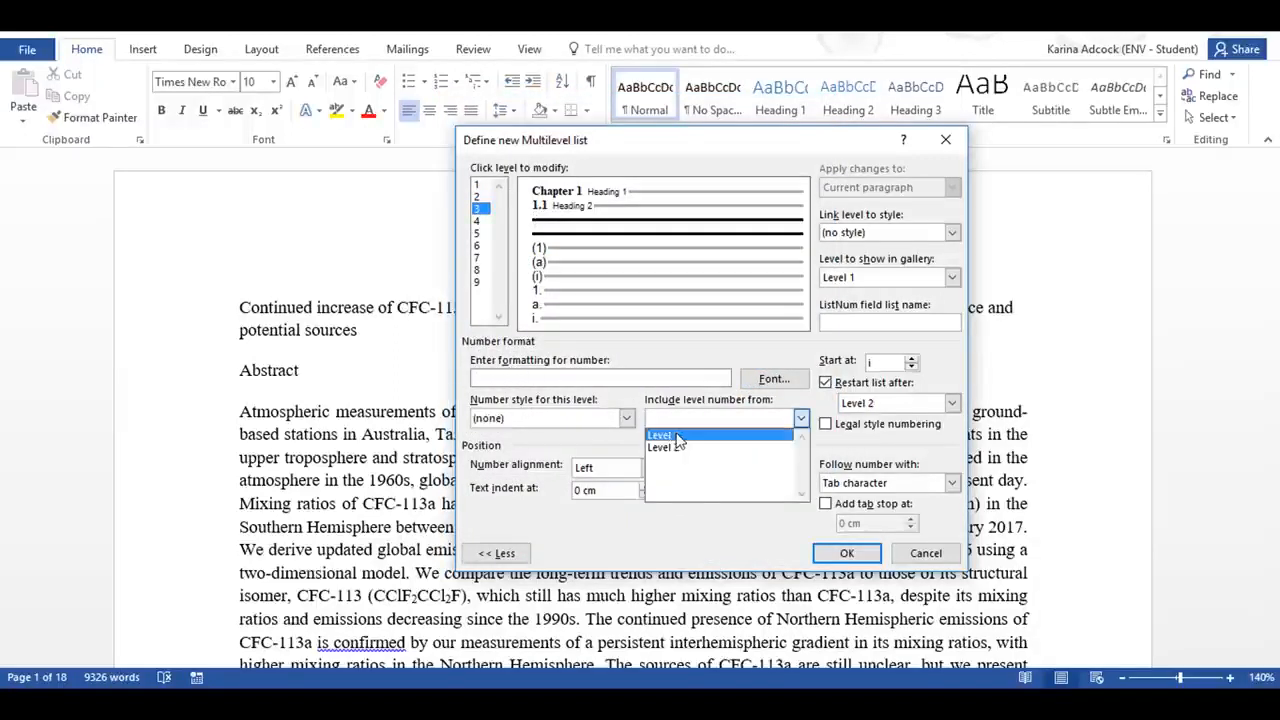
click(676, 436)
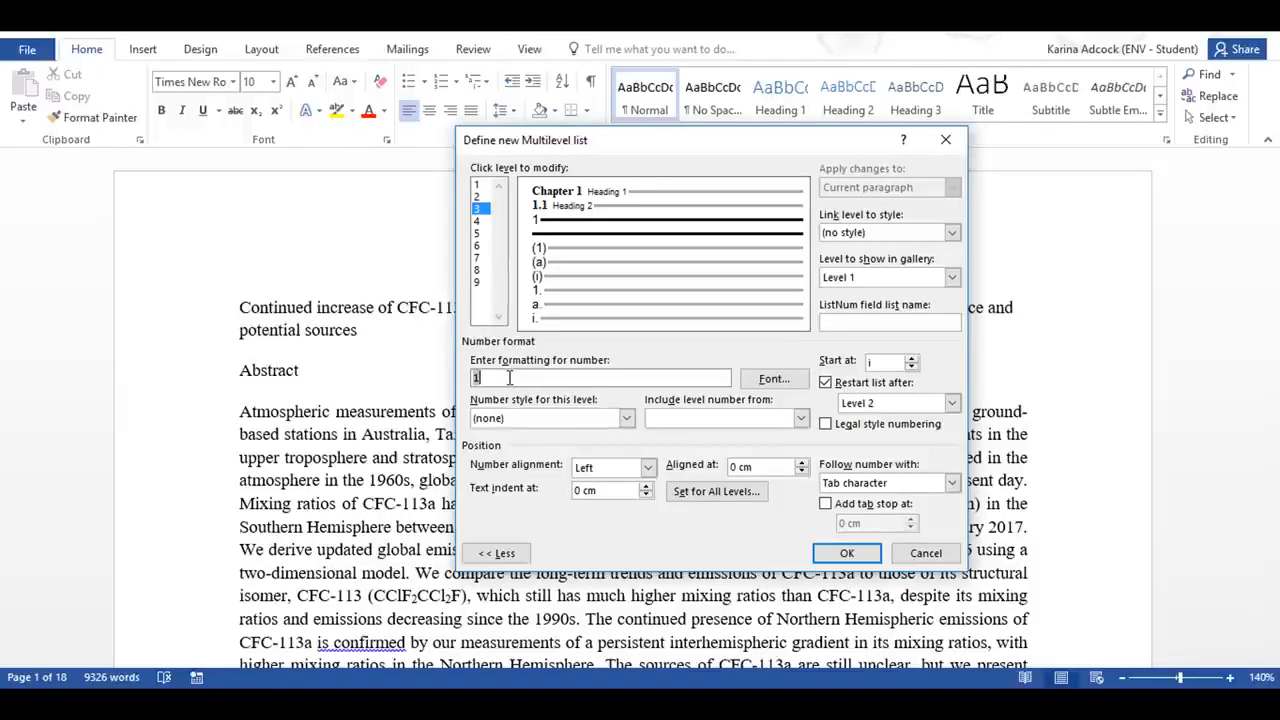
click(690, 420)
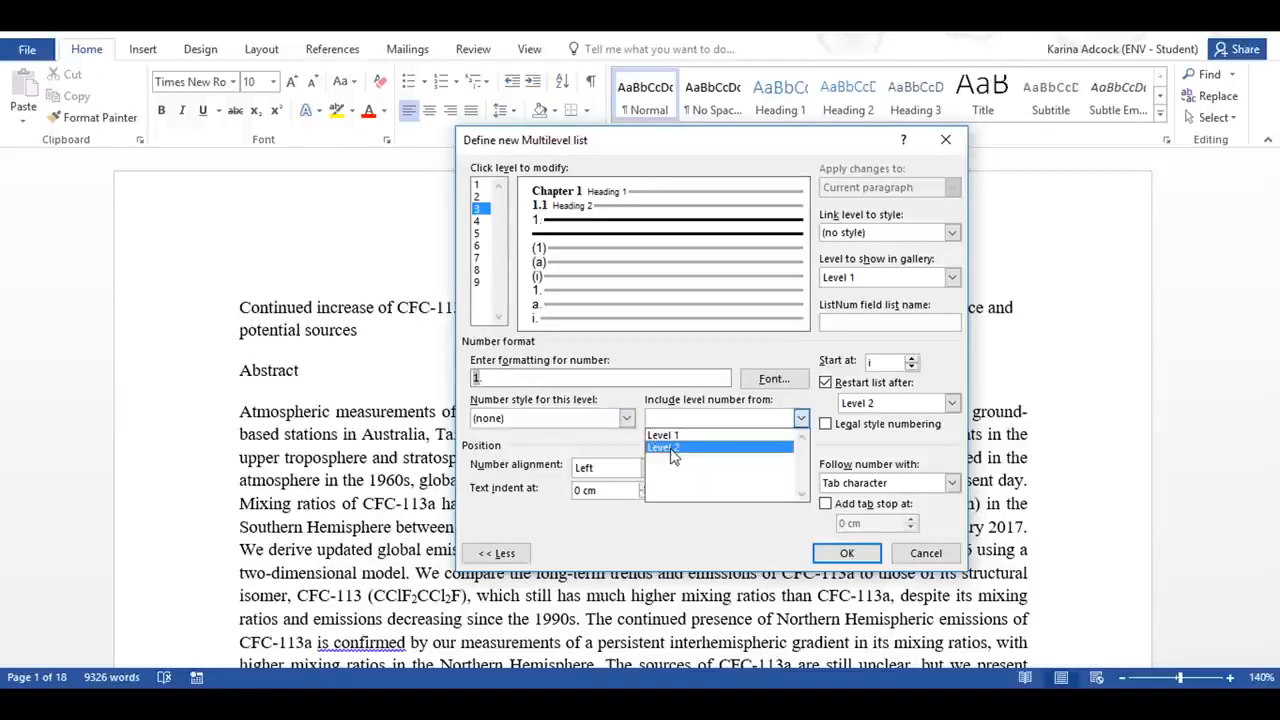
click(672, 448)
text(.)
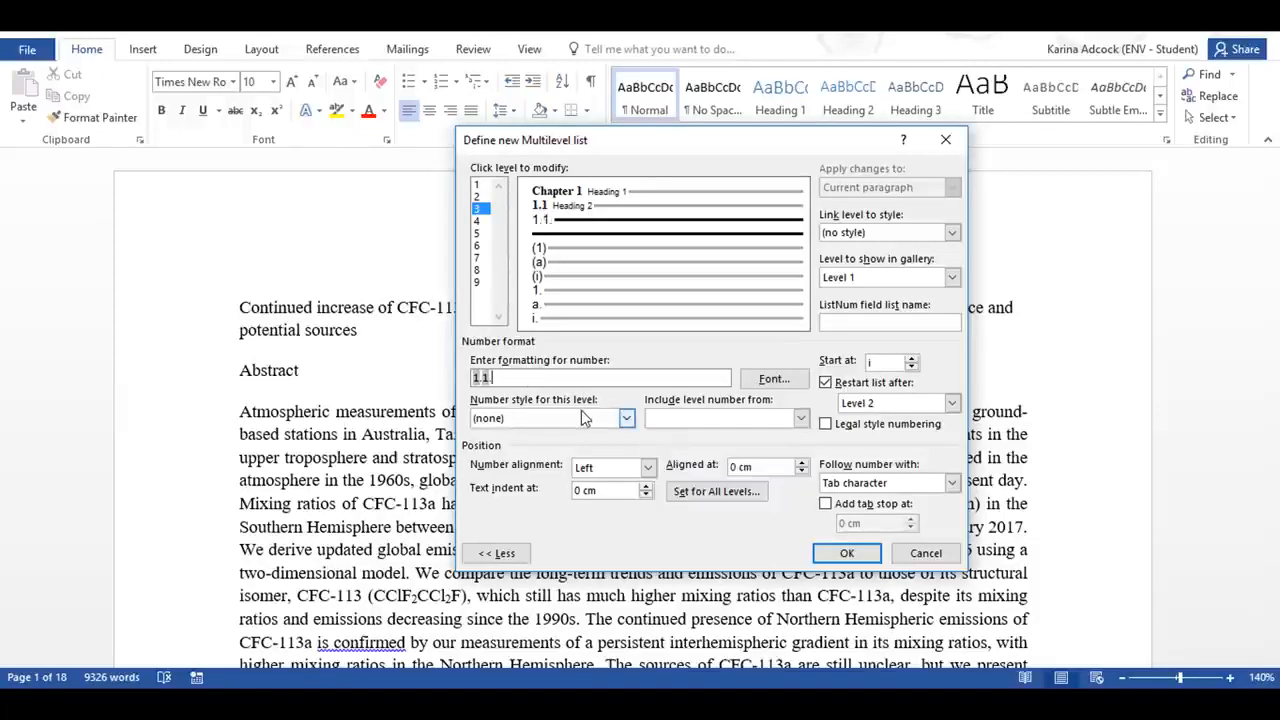
click(582, 414)
click(537, 448)
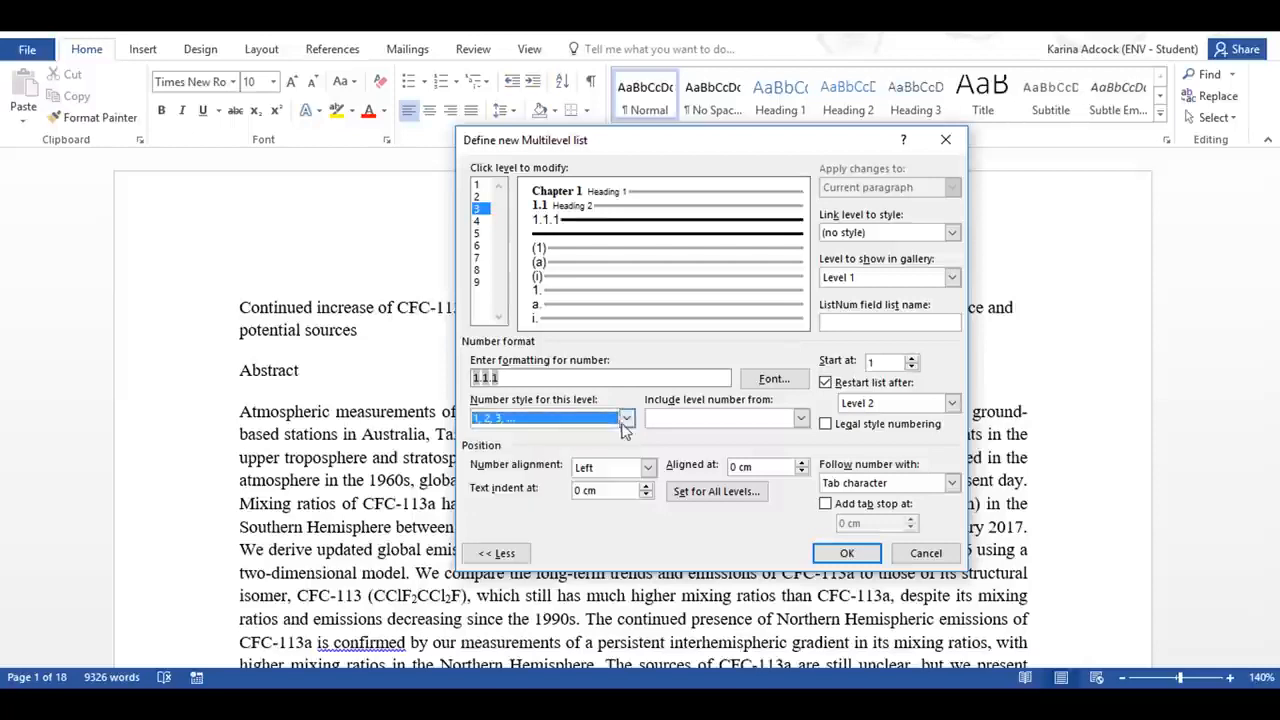
Step: Have a space follow the level 3 number and link level 3 to the Heading 3 style
click(840, 485)
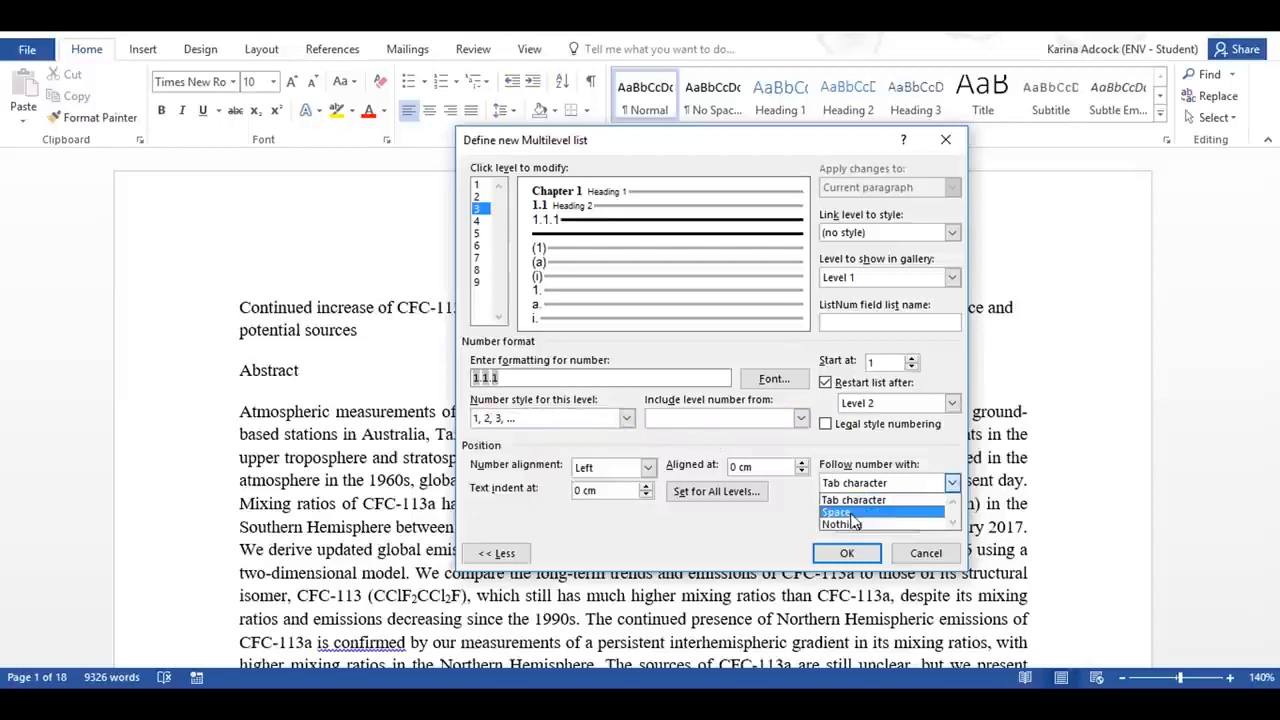
click(850, 510)
click(952, 232)
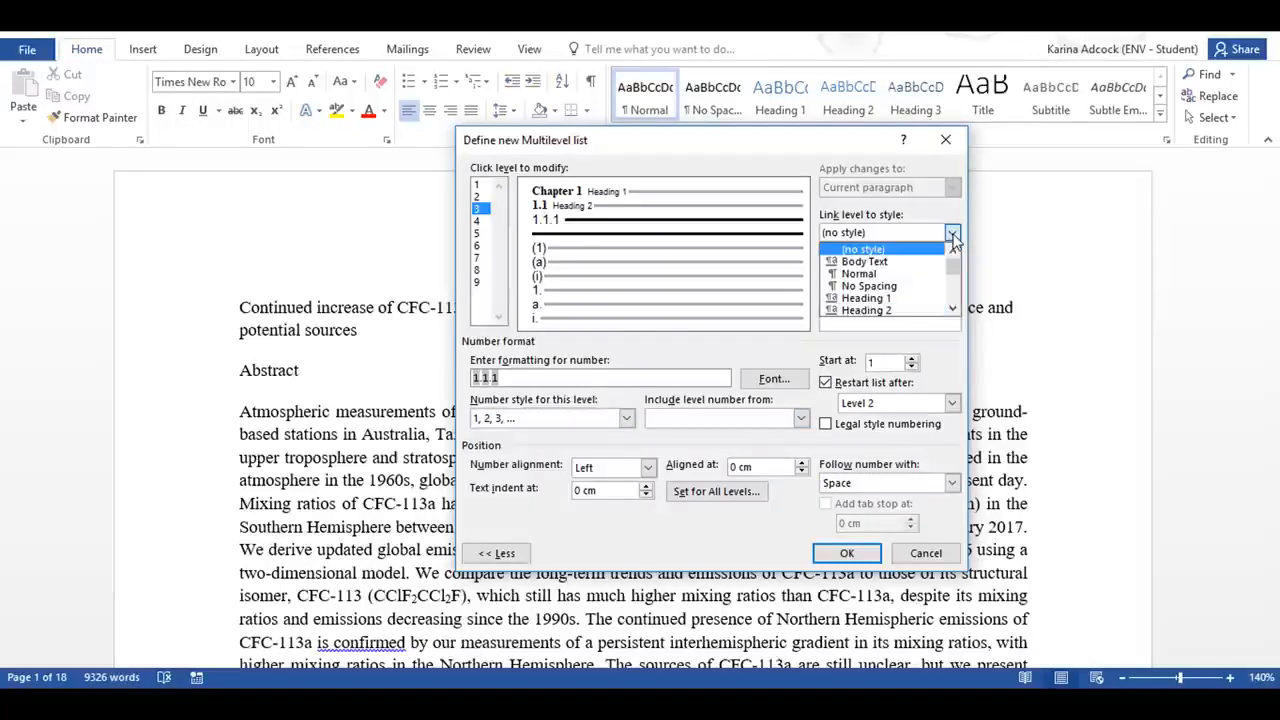
click(953, 310)
click(953, 310)
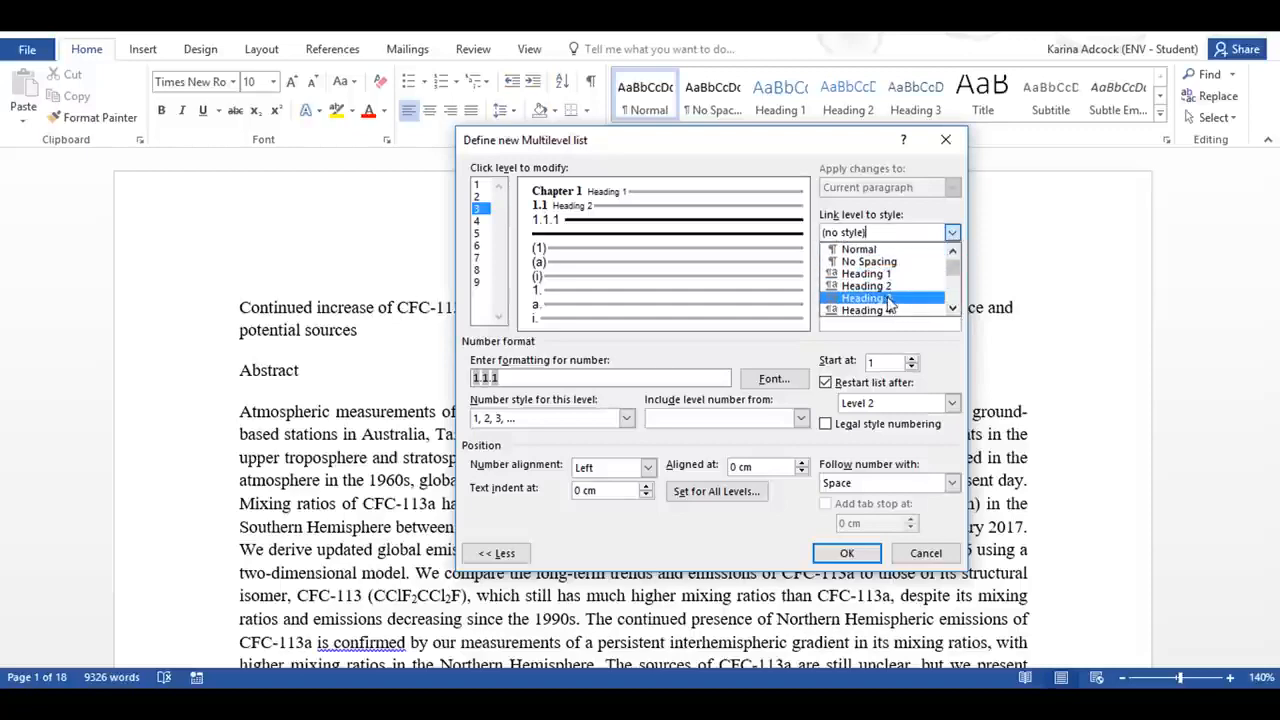
click(880, 298)
Step: Format the level 3 number in Times New Roman, bold, size 10, black, and accept the multilevel list definition
click(772, 379)
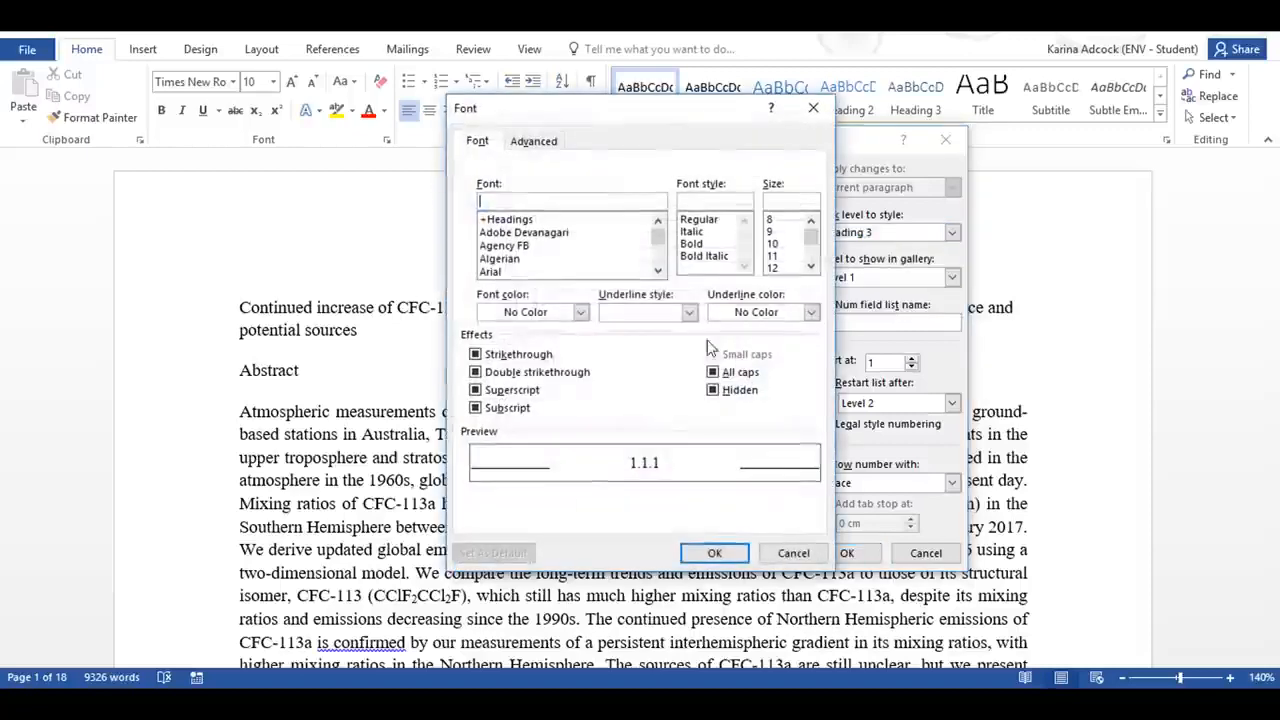
text(t)
click(537, 246)
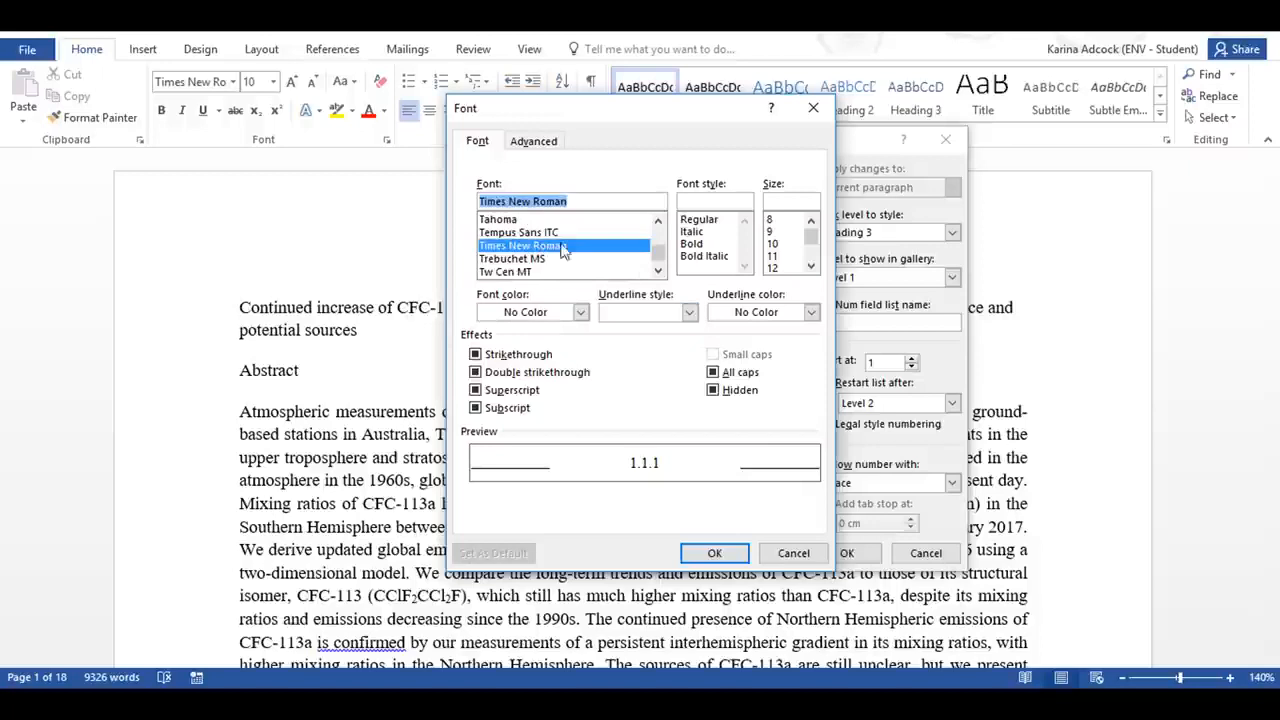
click(705, 245)
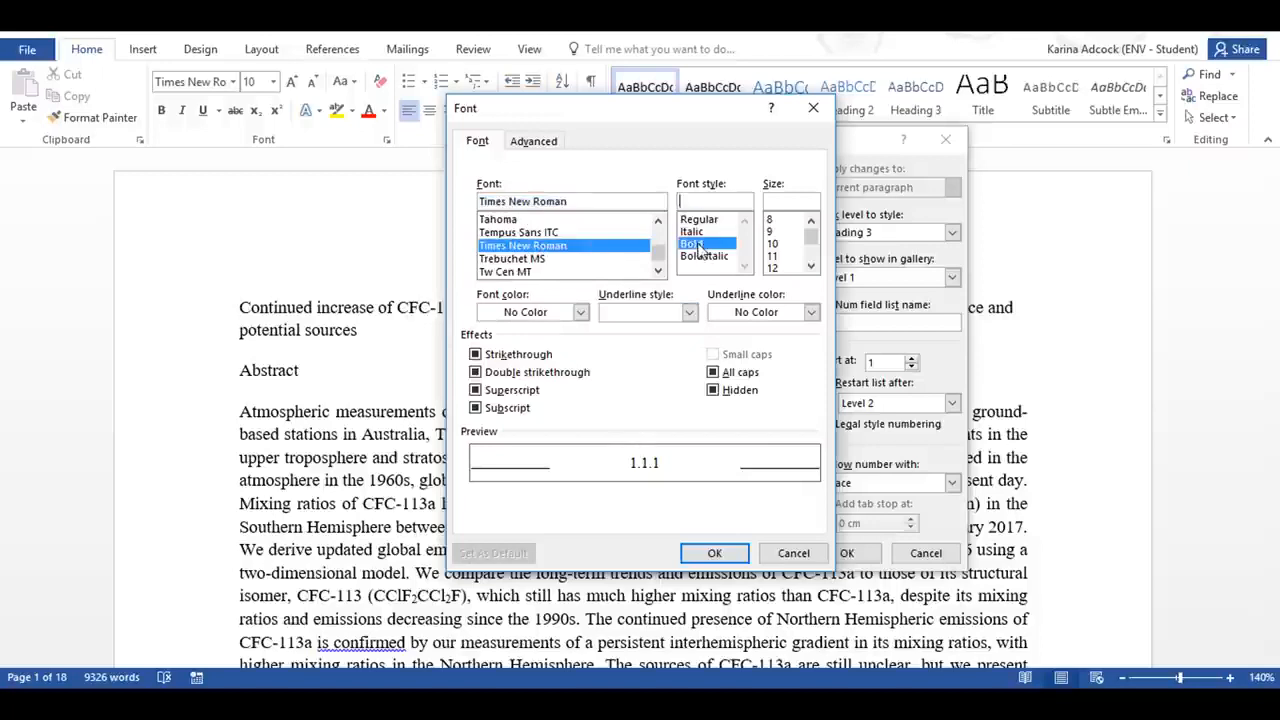
click(773, 243)
click(580, 313)
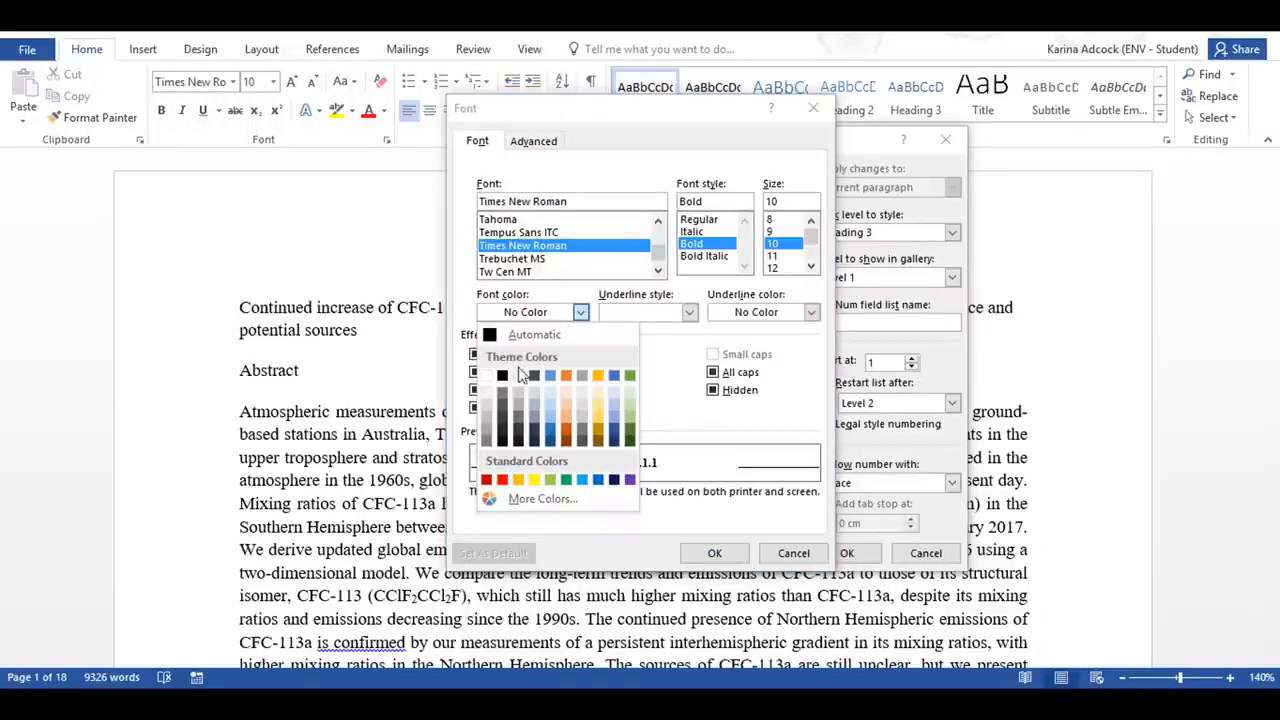
click(500, 372)
click(714, 553)
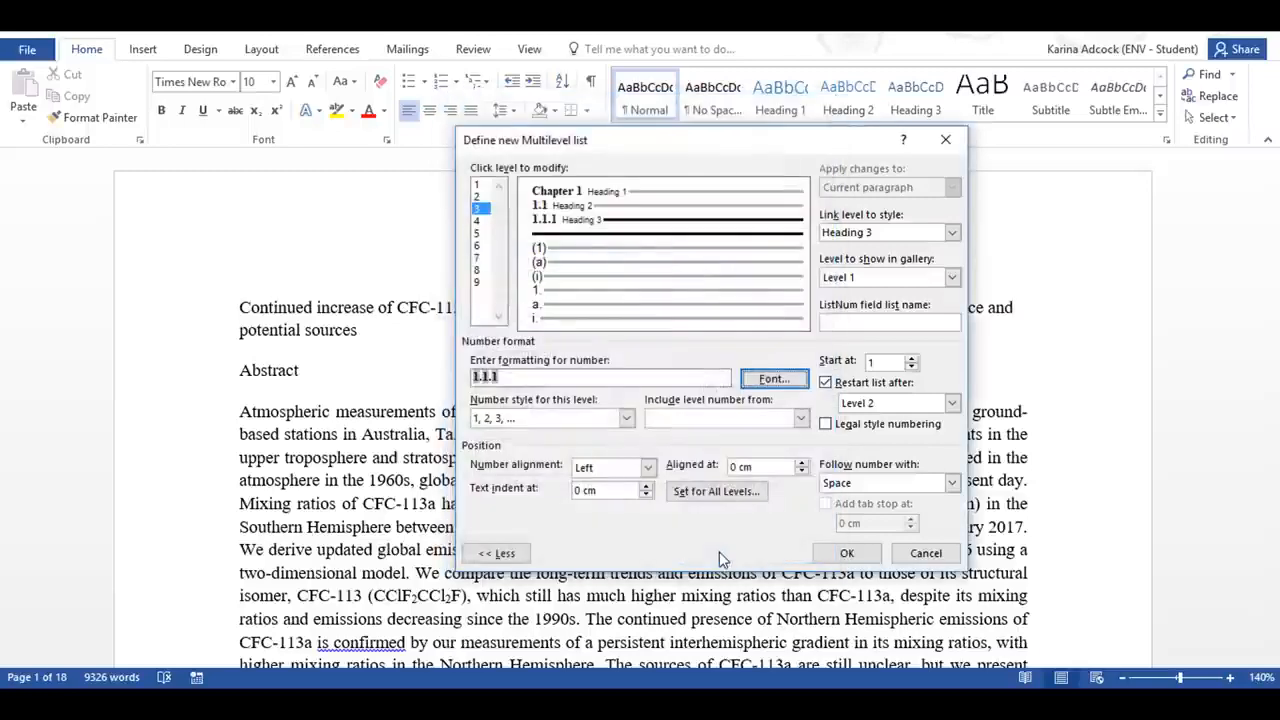
click(847, 553)
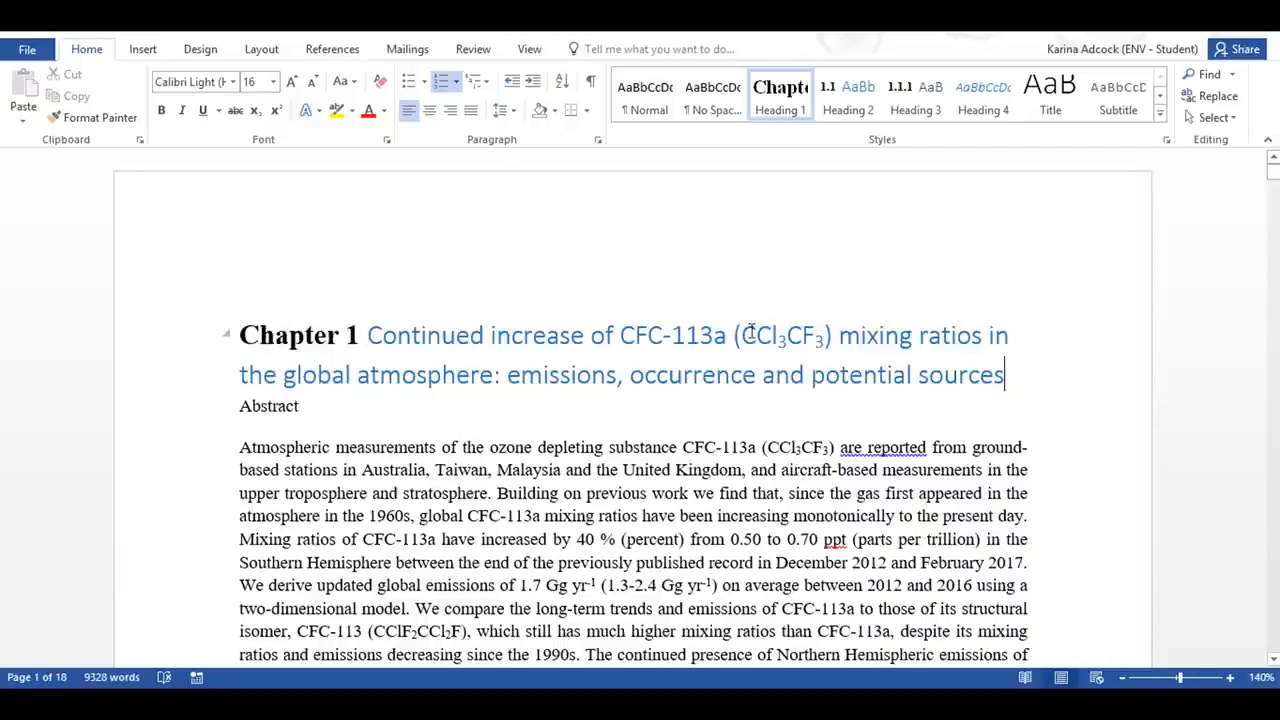
Step: Format the Chapter 1 title text in Times New Roman, bold and black, and add space after the paragraph
drag(1002, 376, 403, 323)
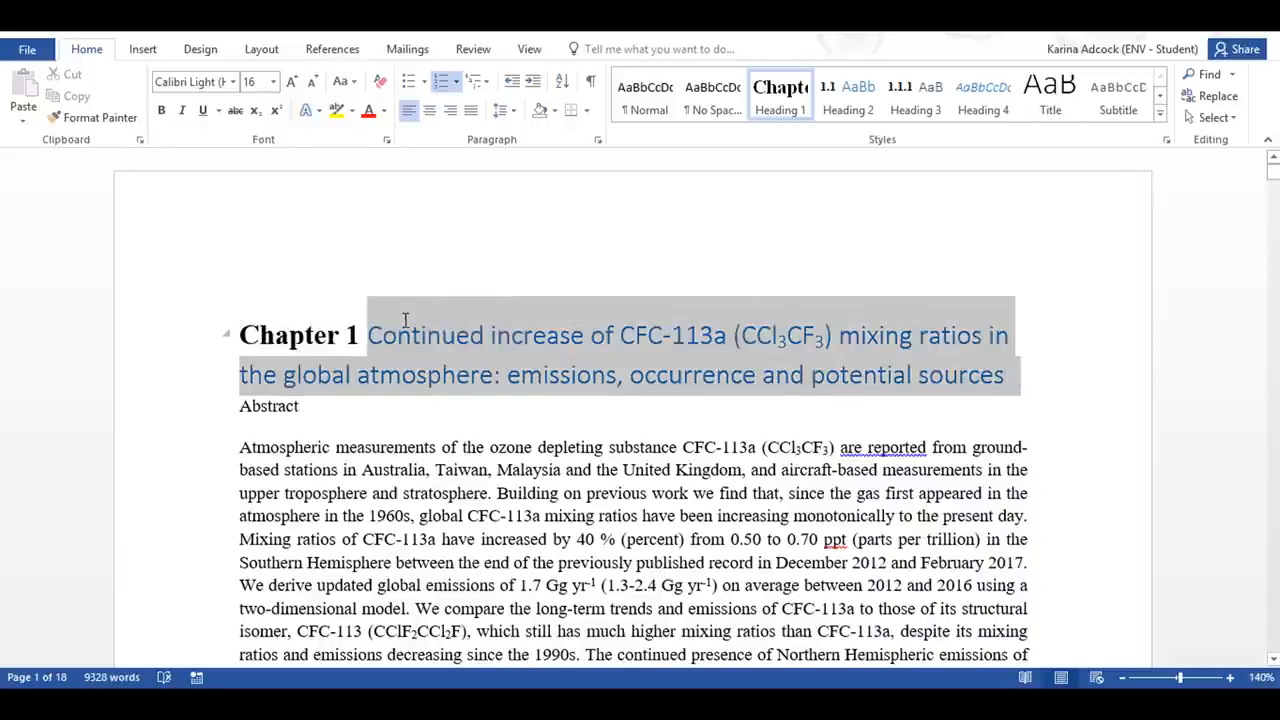
click(232, 81)
click(253, 194)
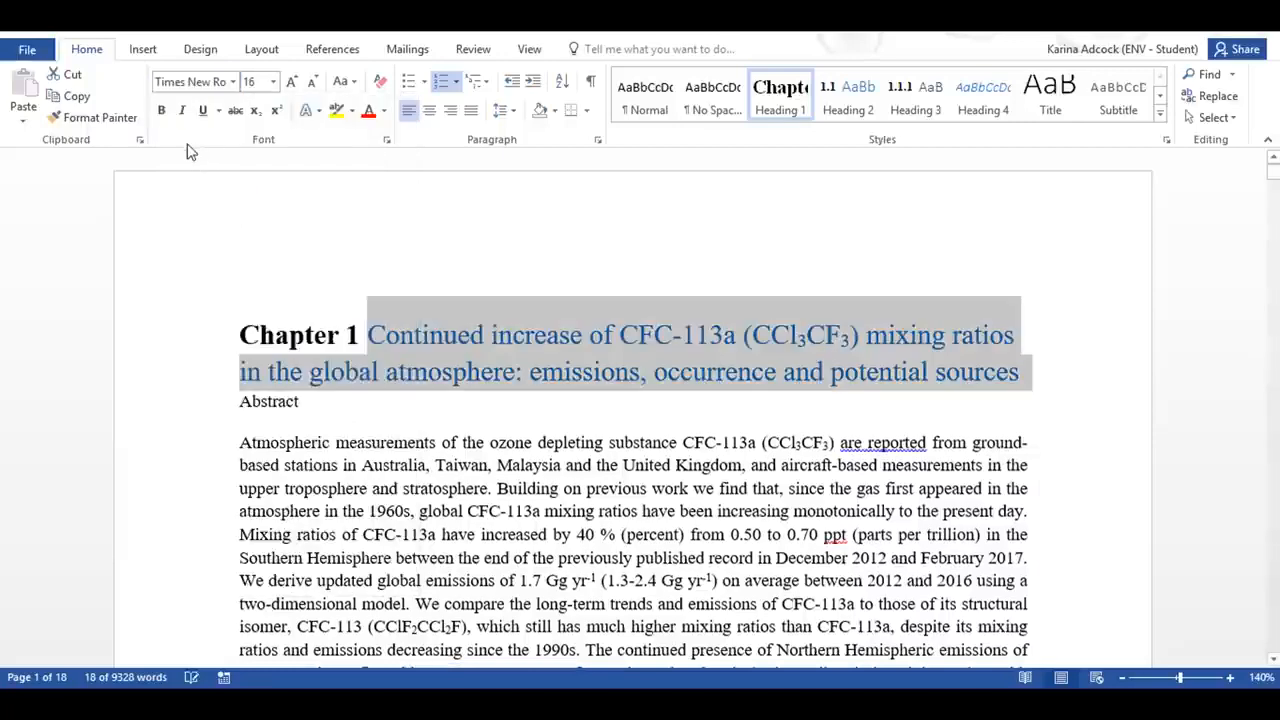
click(161, 110)
click(381, 115)
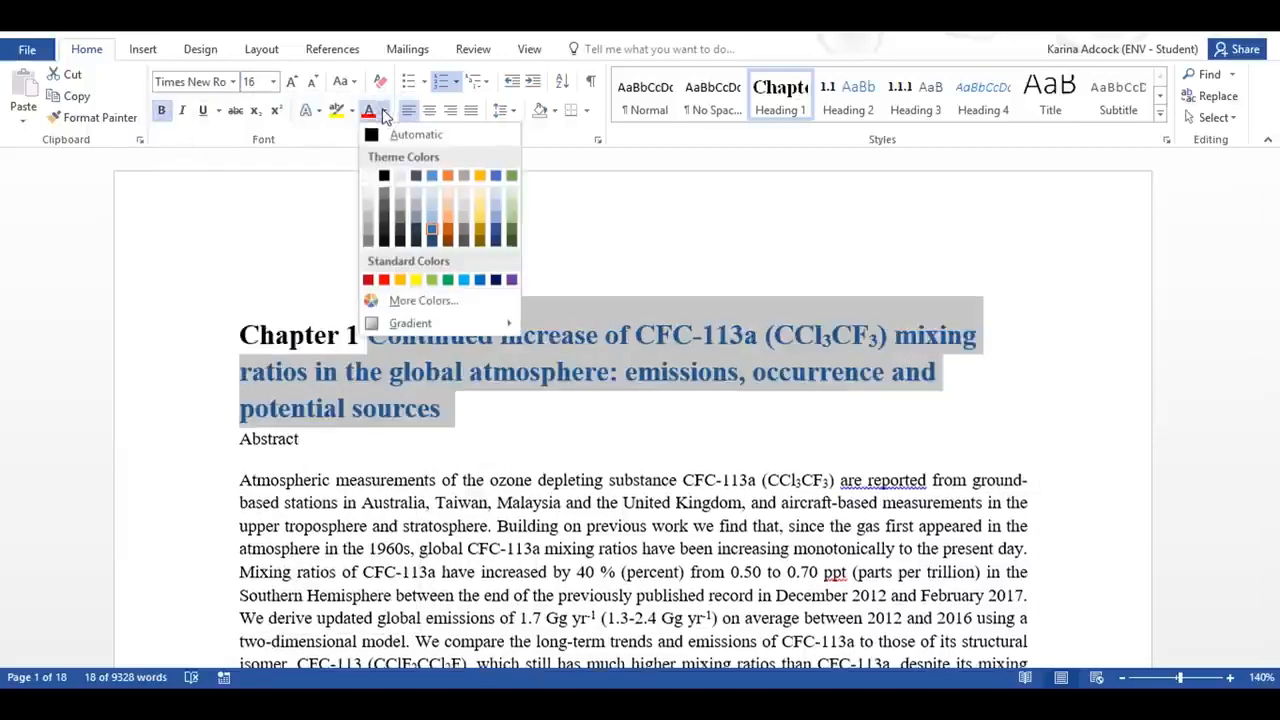
click(381, 174)
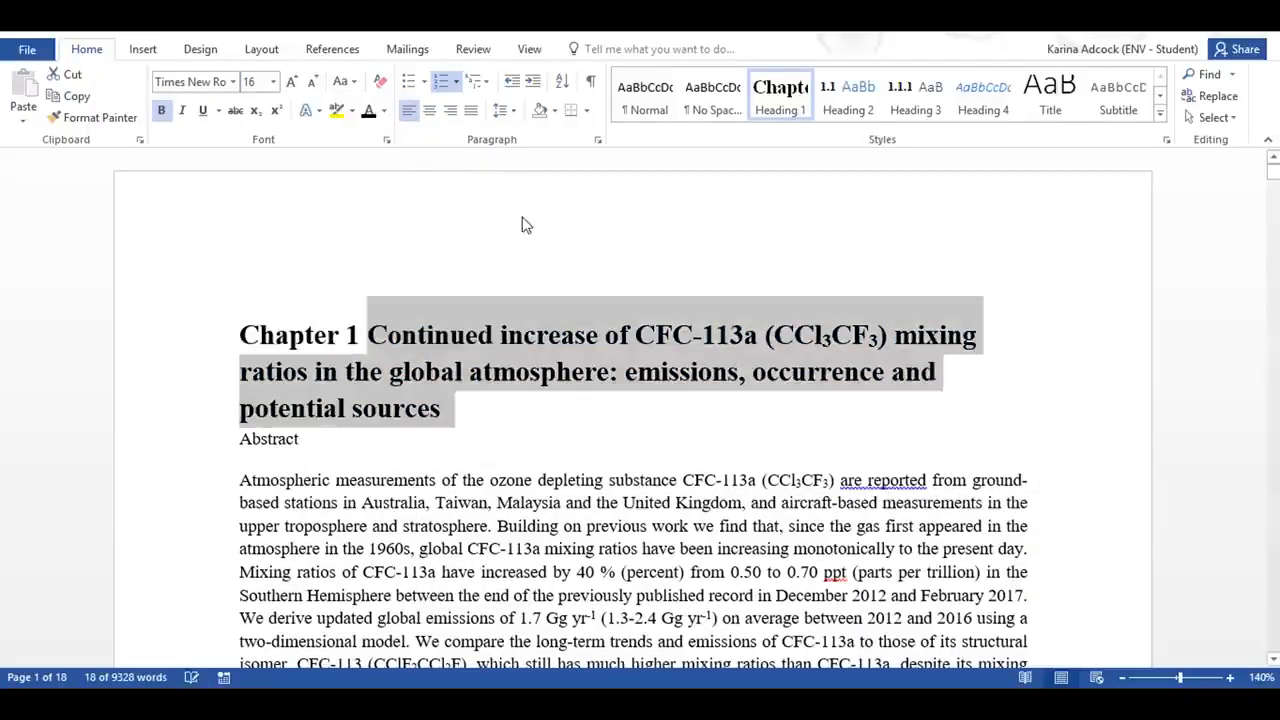
click(503, 110)
click(577, 318)
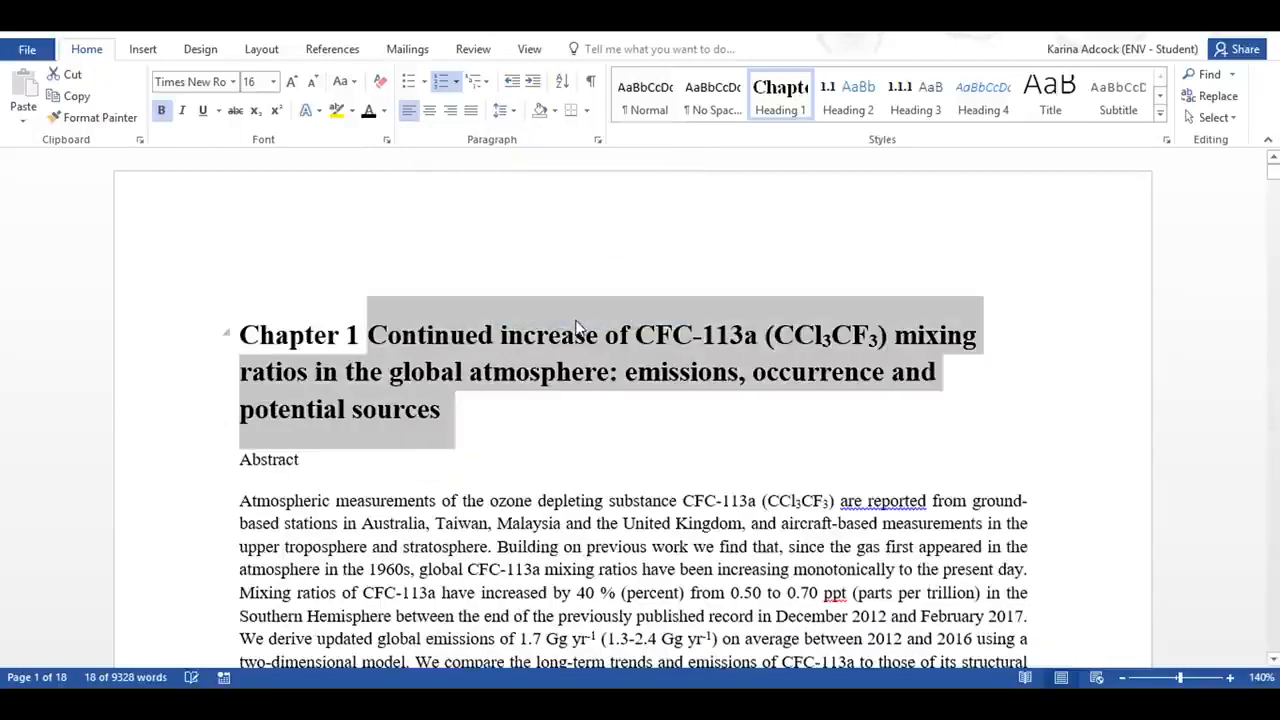
Step: Update the Heading 1 style to match the formatting of the Chapter 1 title
click(450, 335)
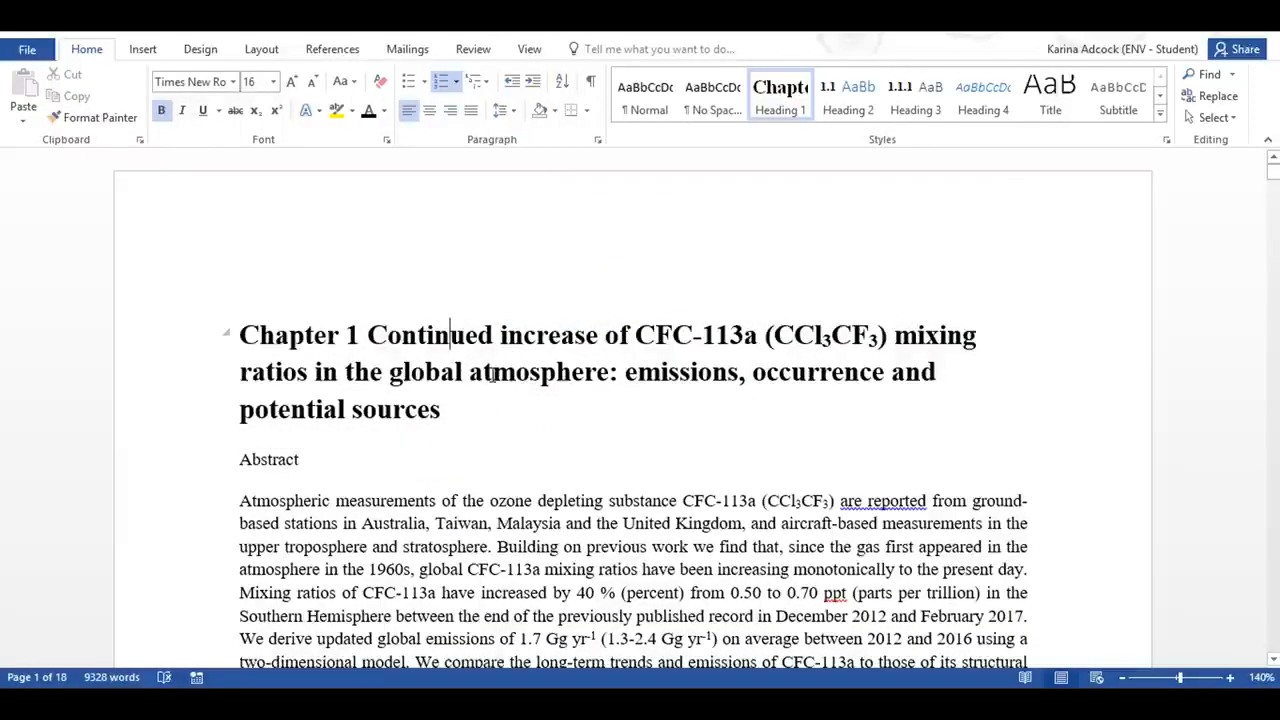
right_click(788, 103)
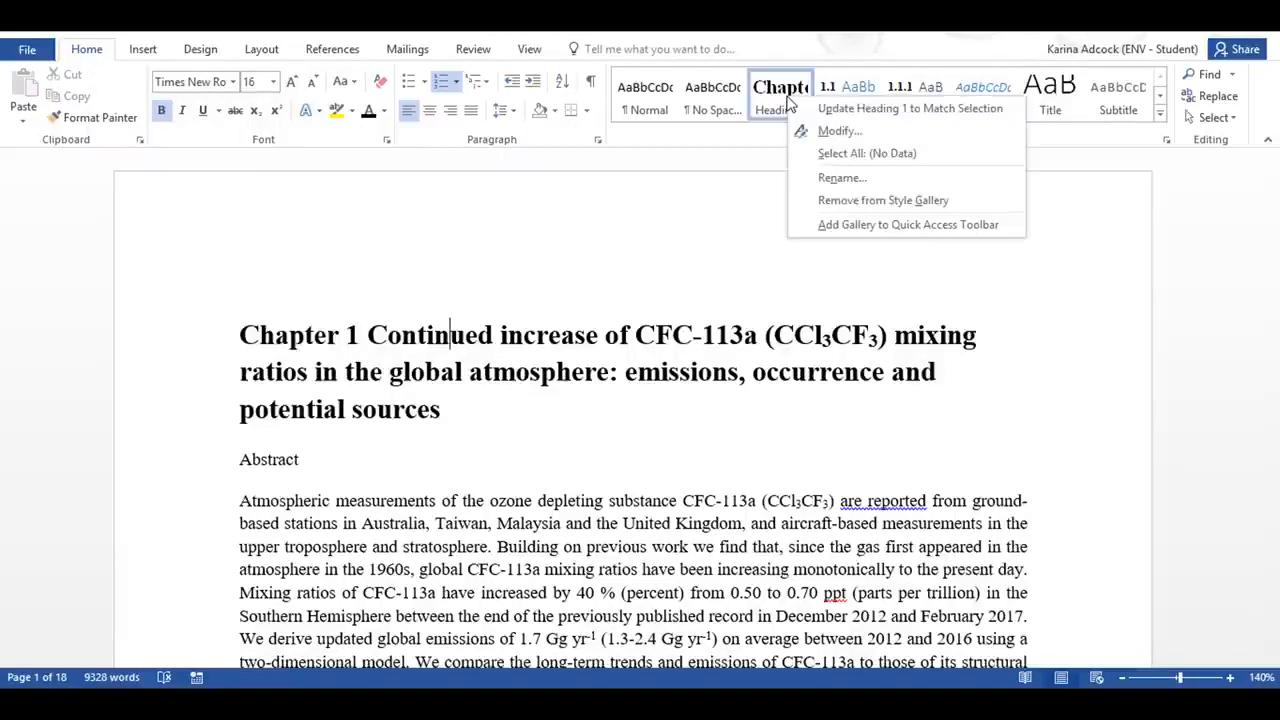
click(922, 110)
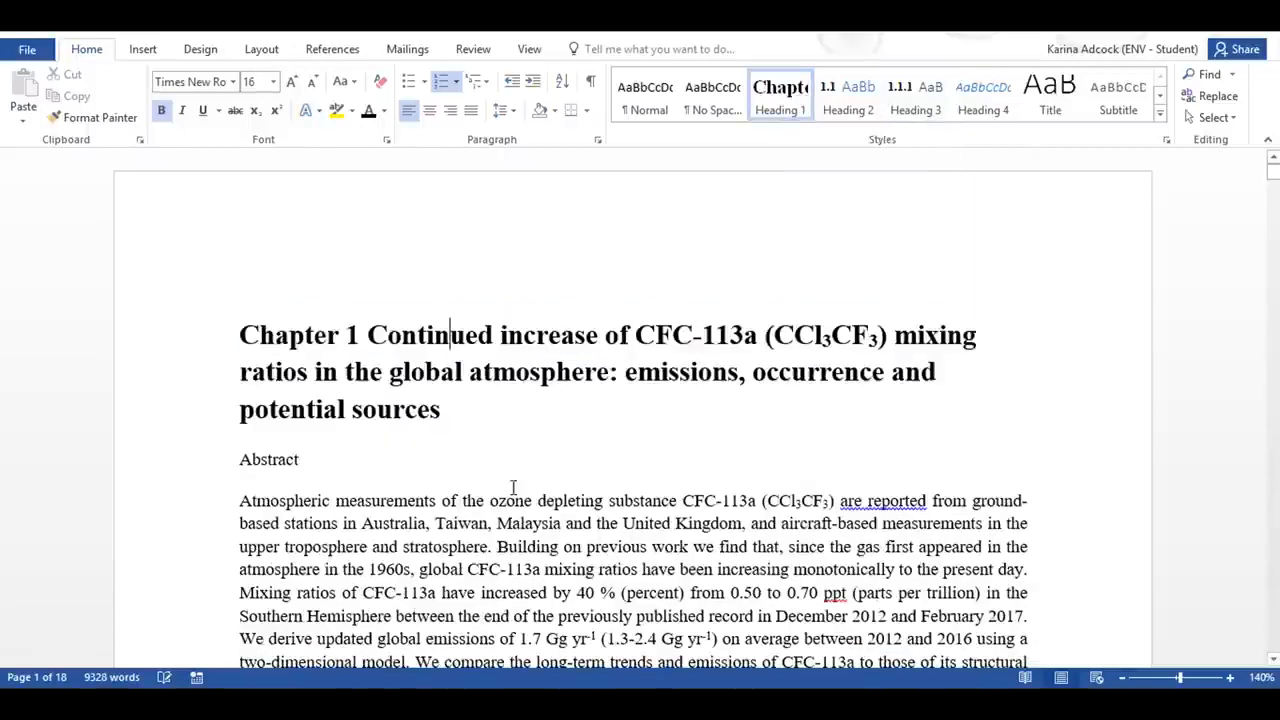
click(483, 438)
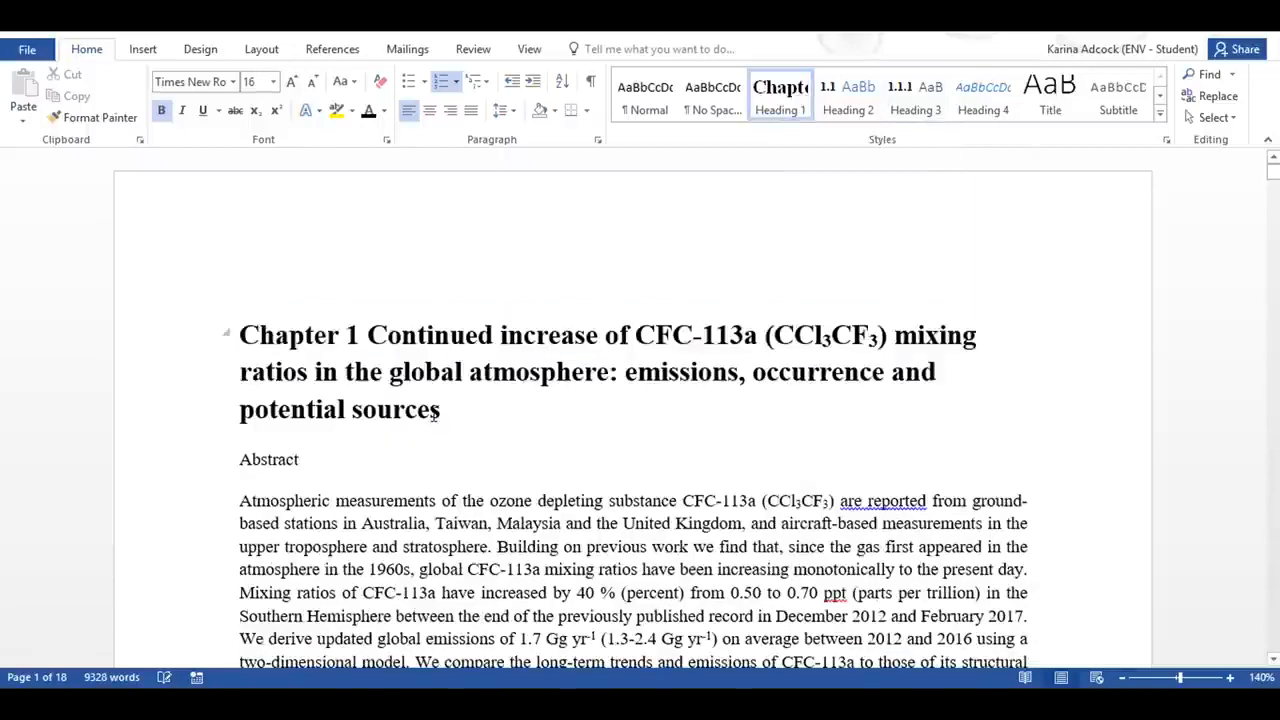
Step: Try Heading 1 on the "Abstract" line, then apply the Heading 2 style to it instead
click(273, 461)
click(785, 104)
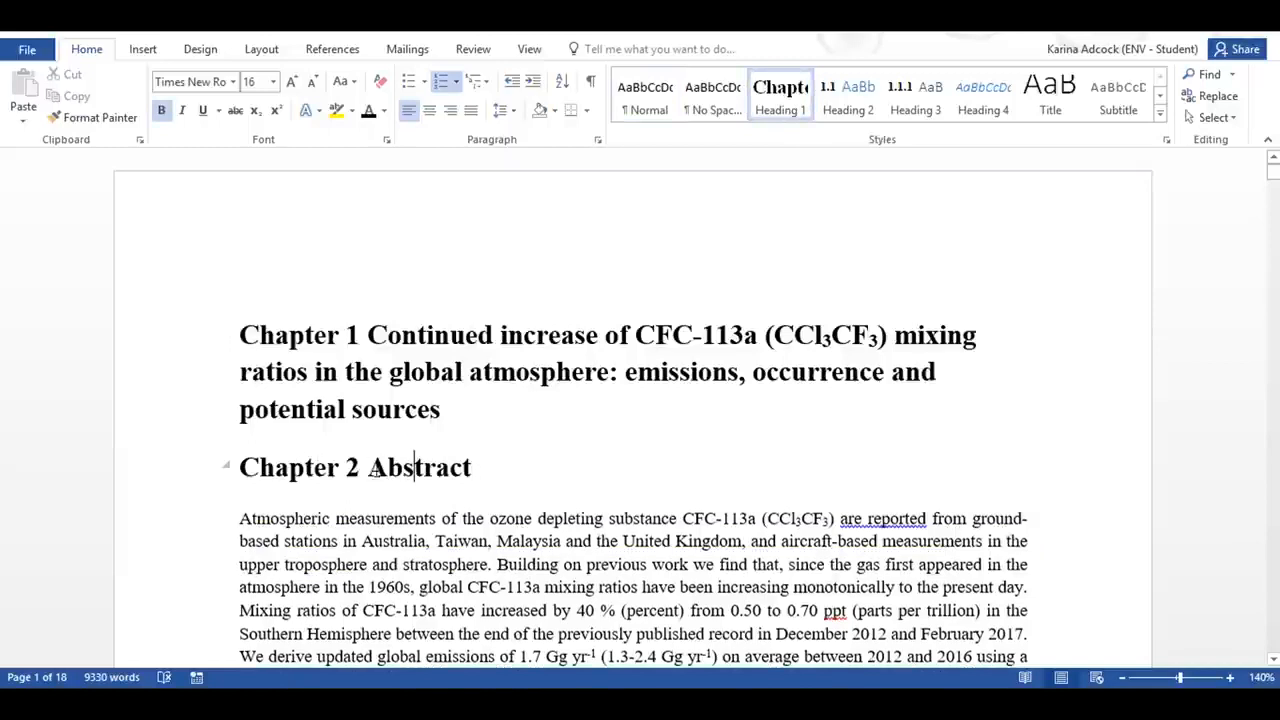
click(850, 92)
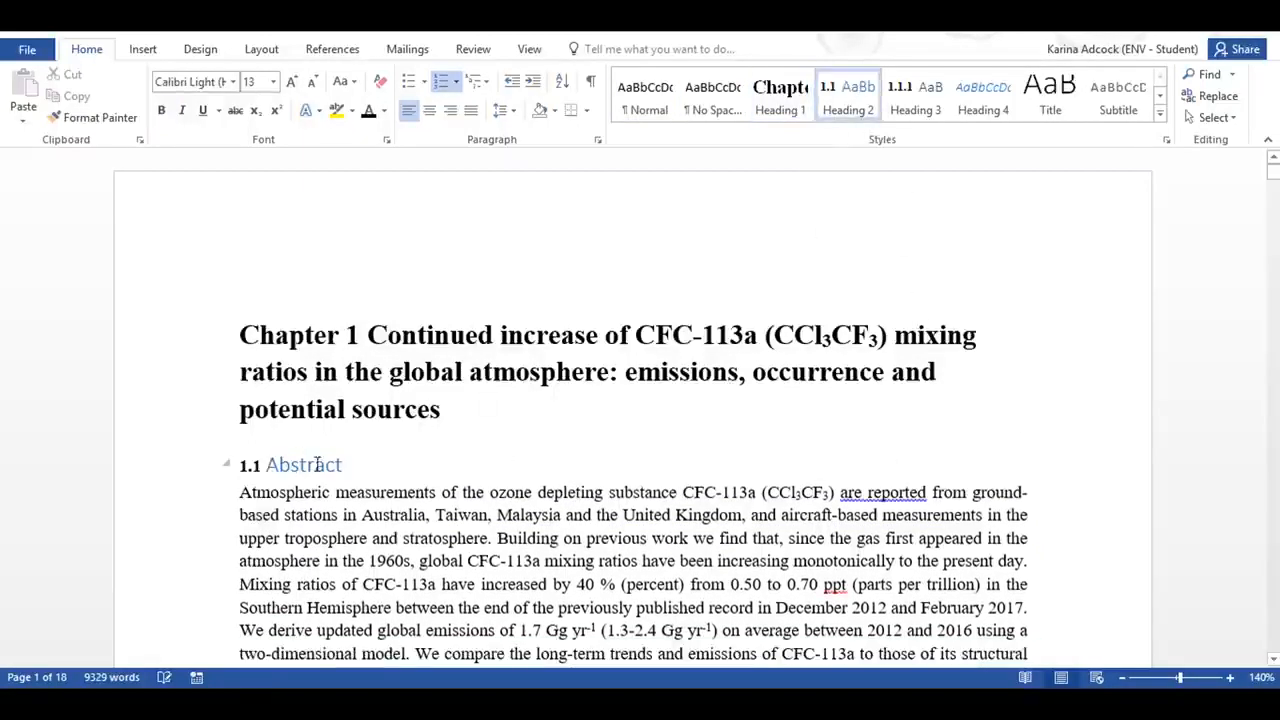
Step: Format the "Abstract" heading text in Times New Roman, size 10, bold and black, and add space after the paragraph
drag(271, 466, 265, 466)
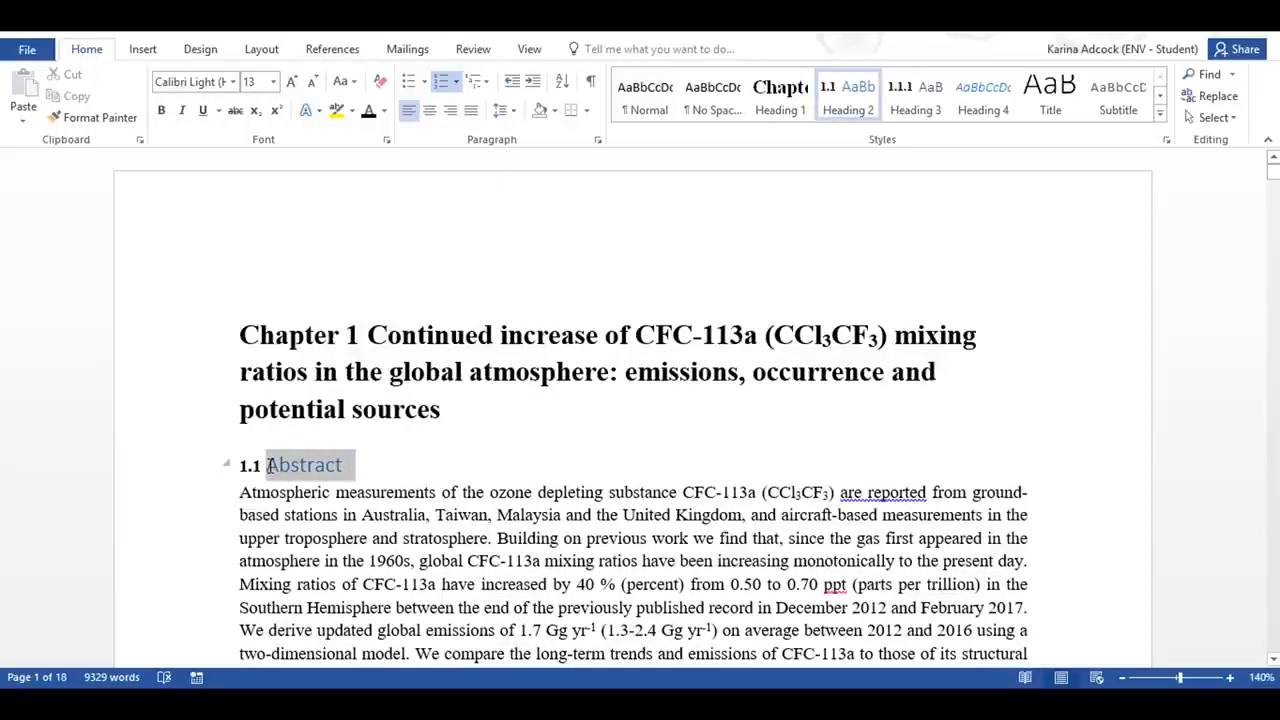
click(234, 83)
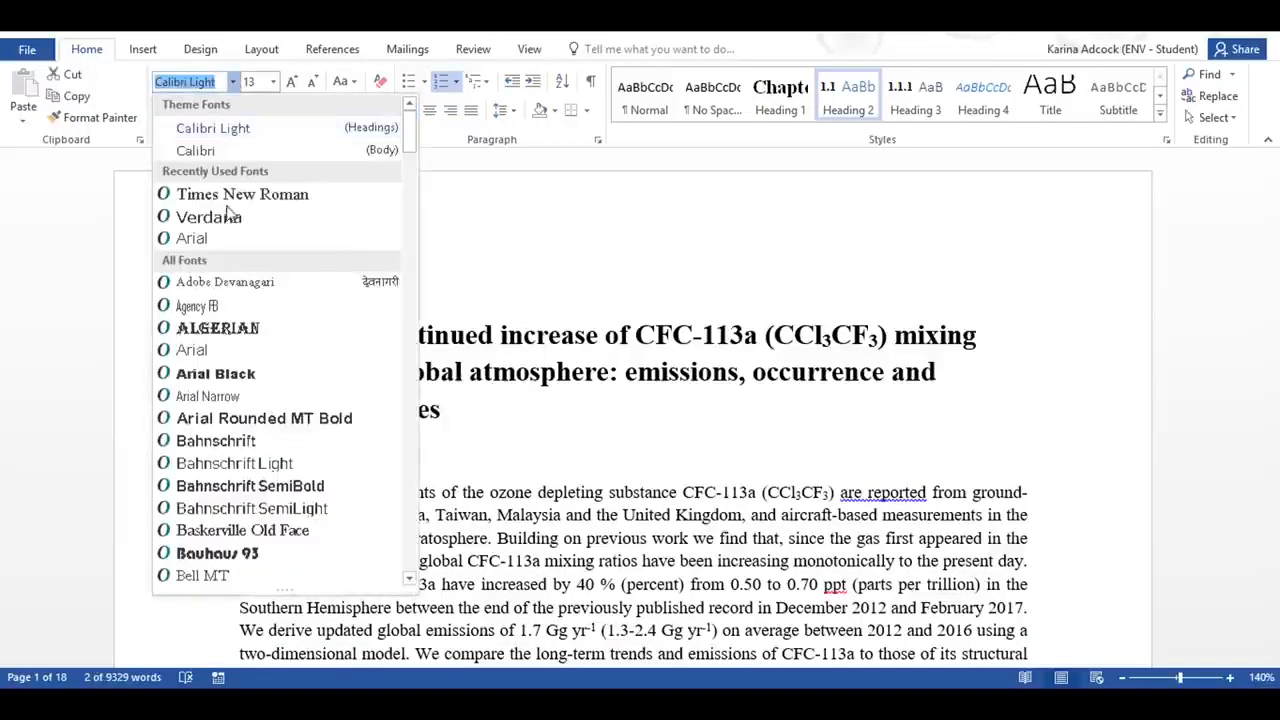
click(235, 192)
click(273, 82)
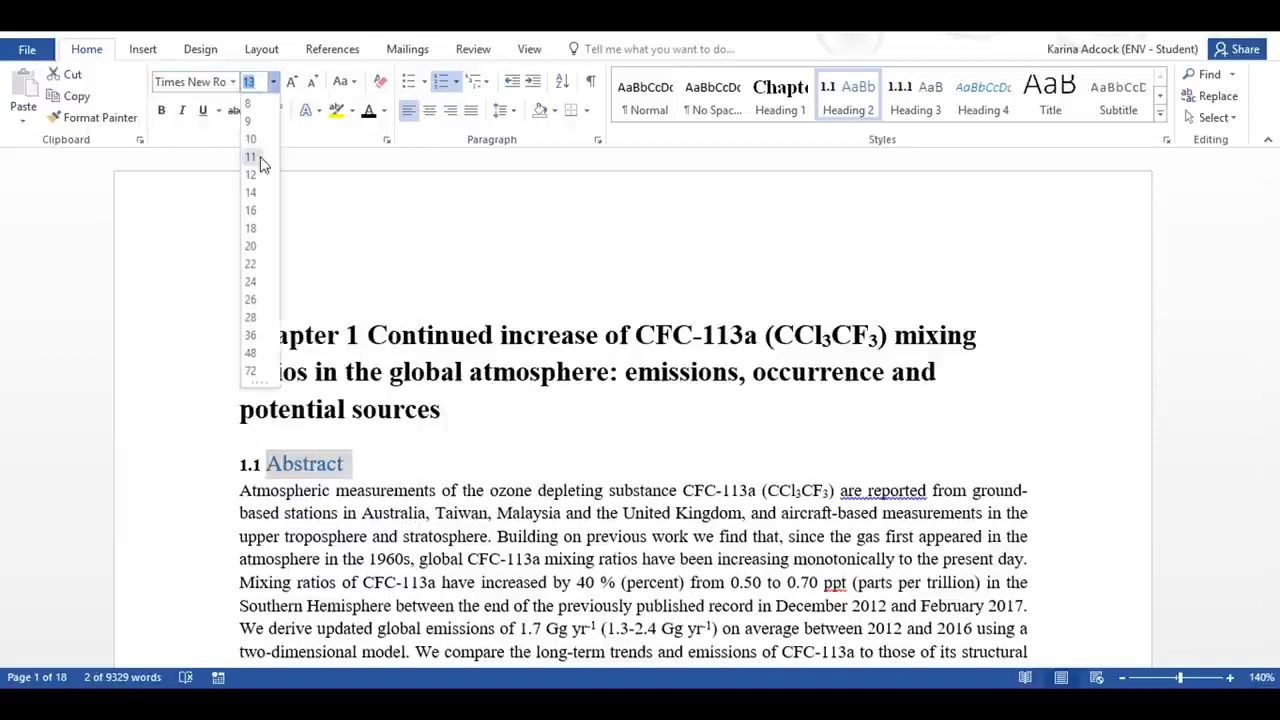
click(252, 134)
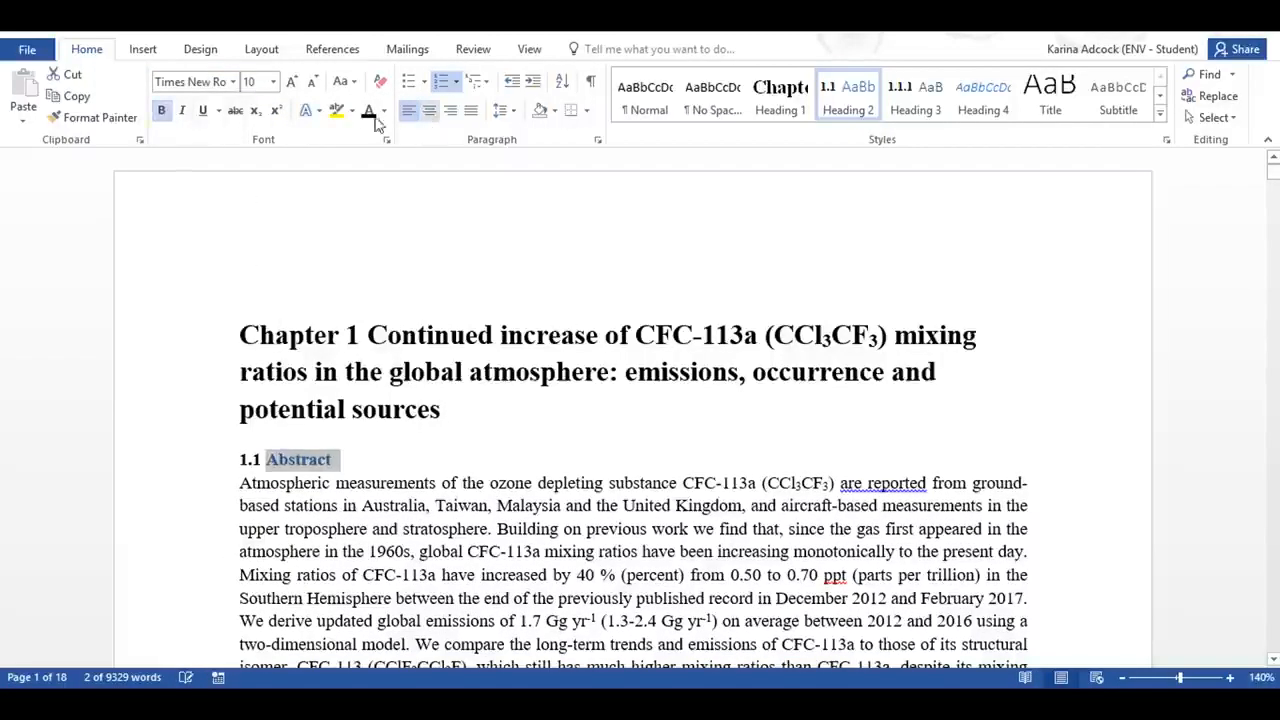
click(517, 113)
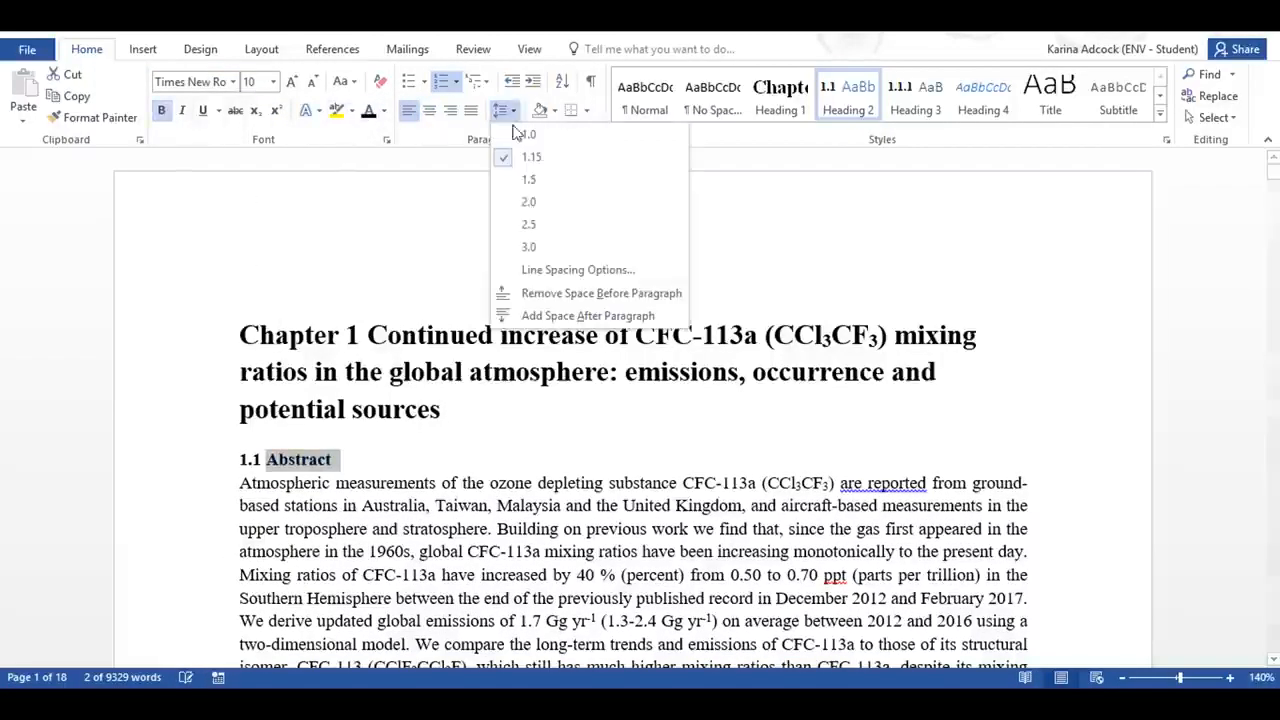
click(560, 314)
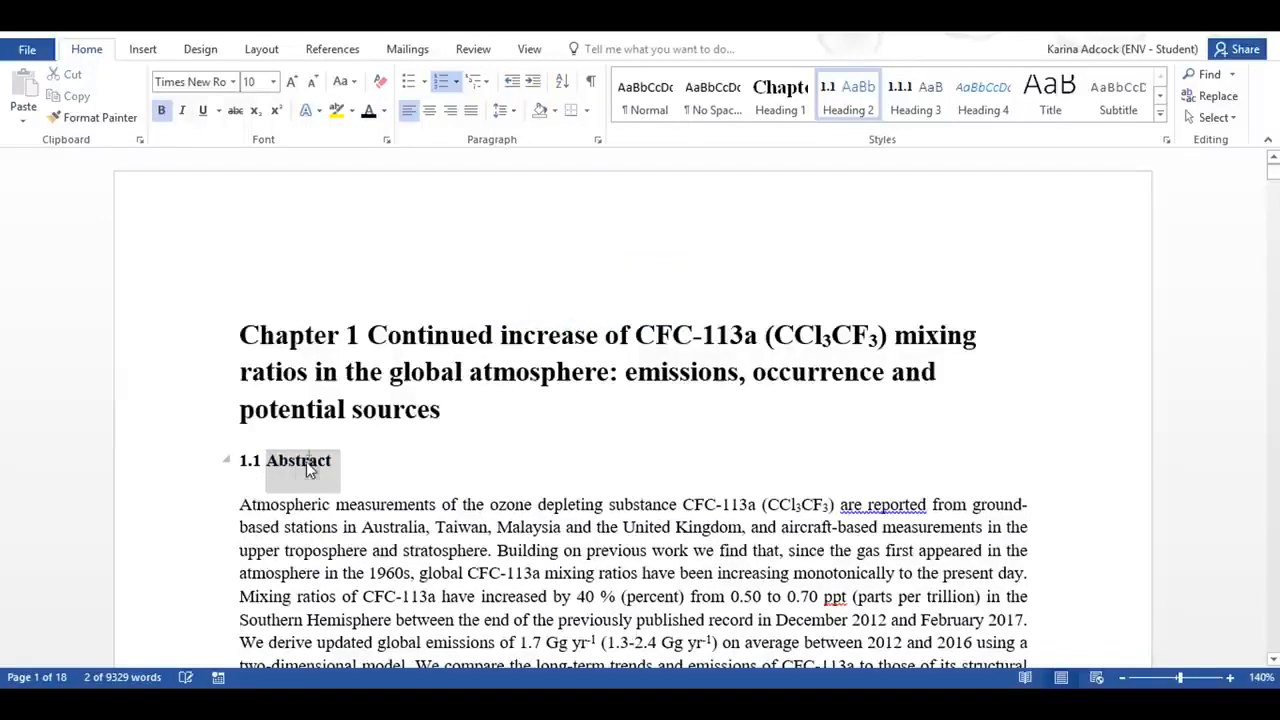
Step: Update the Heading 2 style to match the formatting of the "Abstract" heading
click(313, 466)
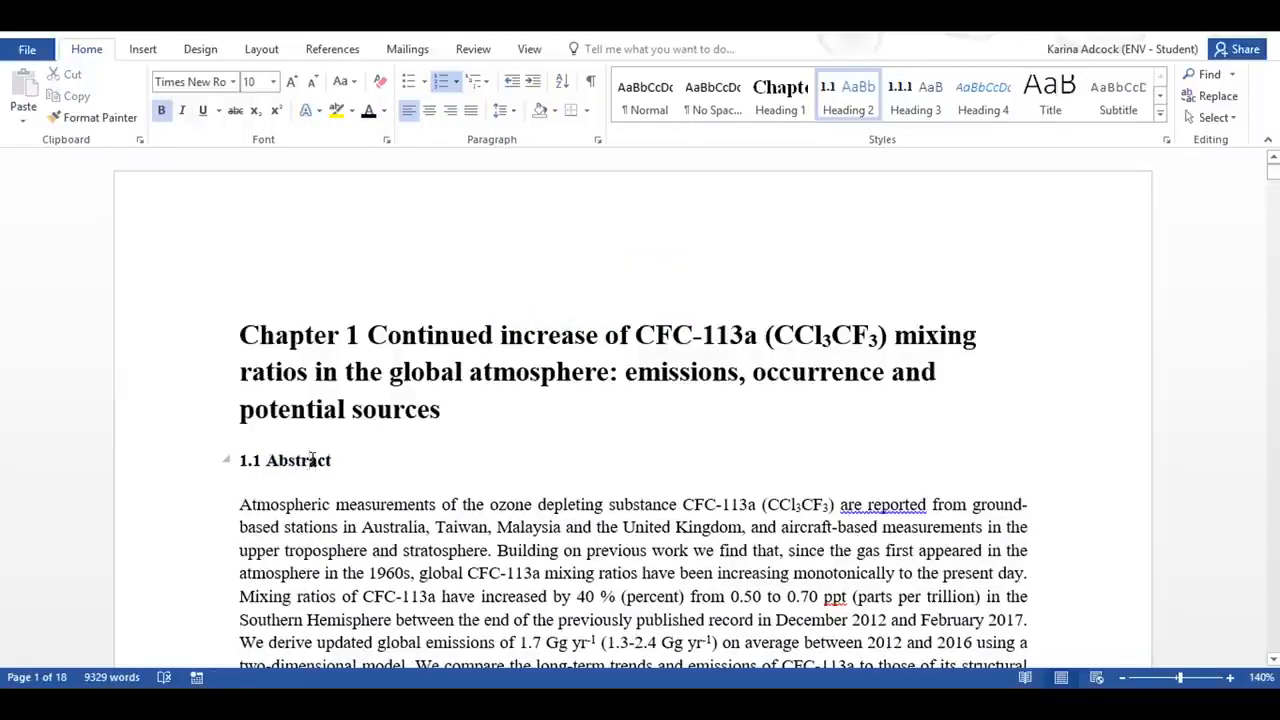
right_click(832, 90)
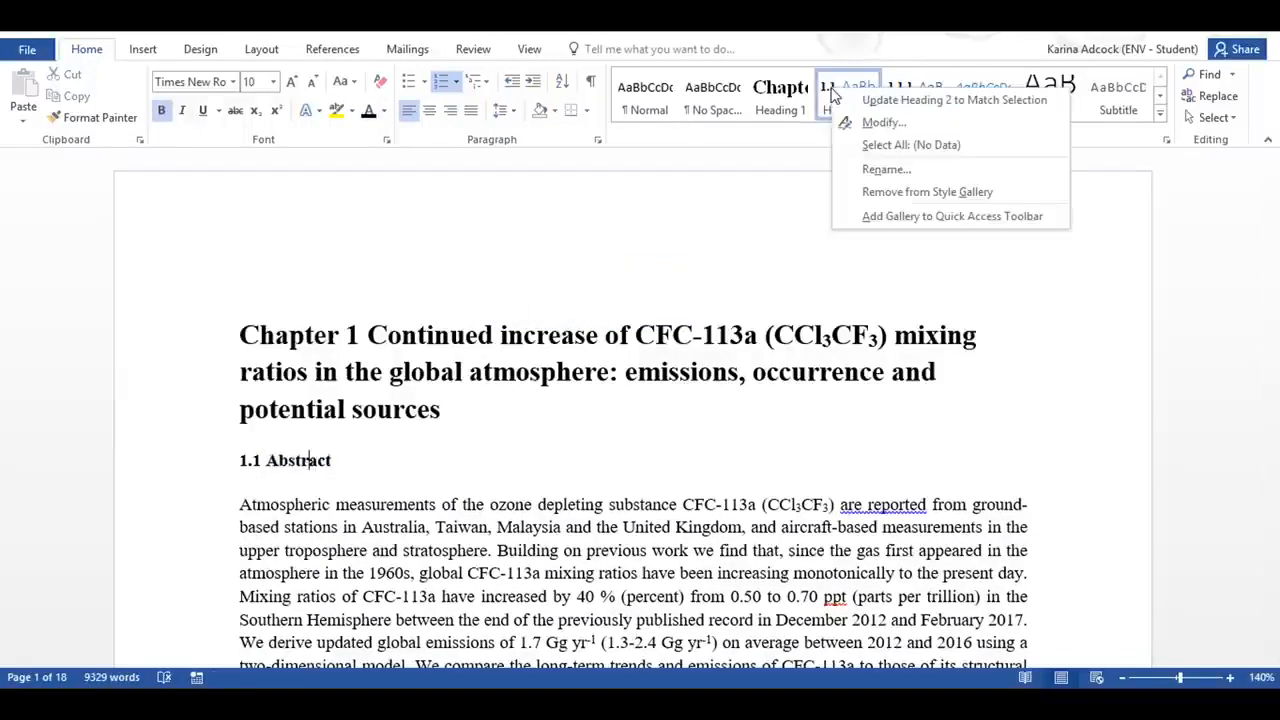
click(937, 101)
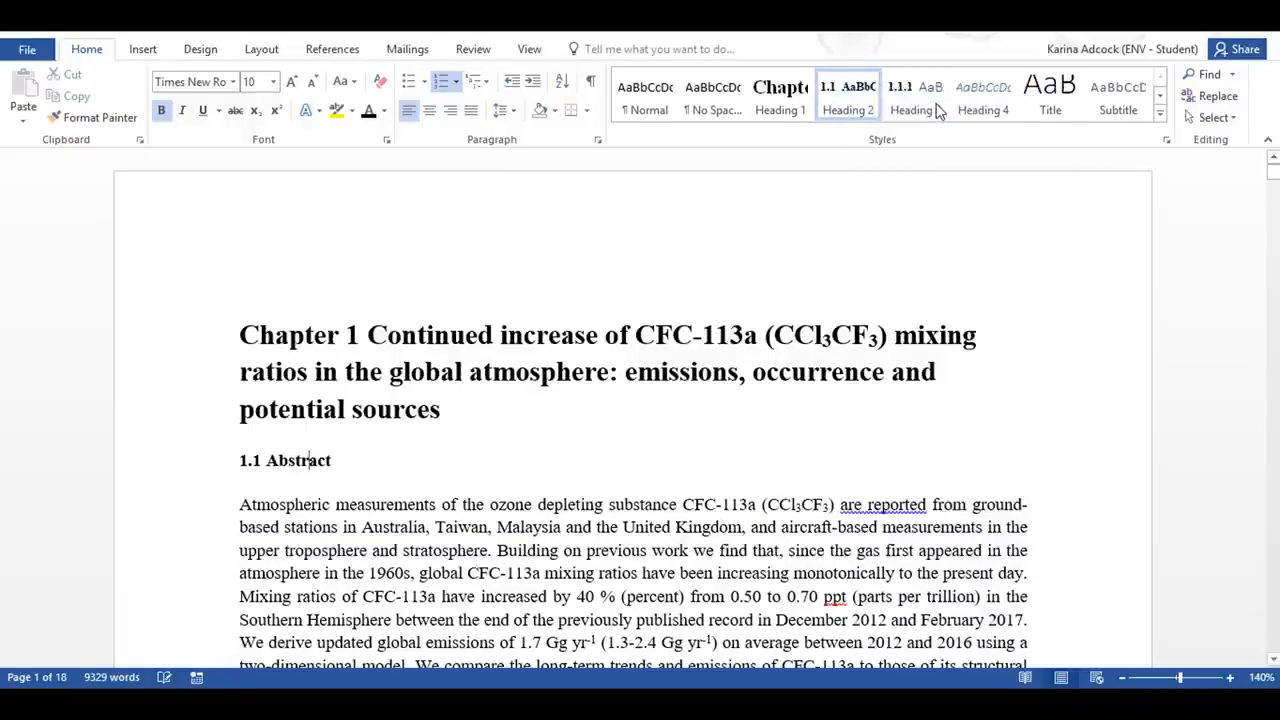
Step: Apply the Heading 2 style to the "Introduction" and "Methods" section titles
scroll(310, 459, down, 10)
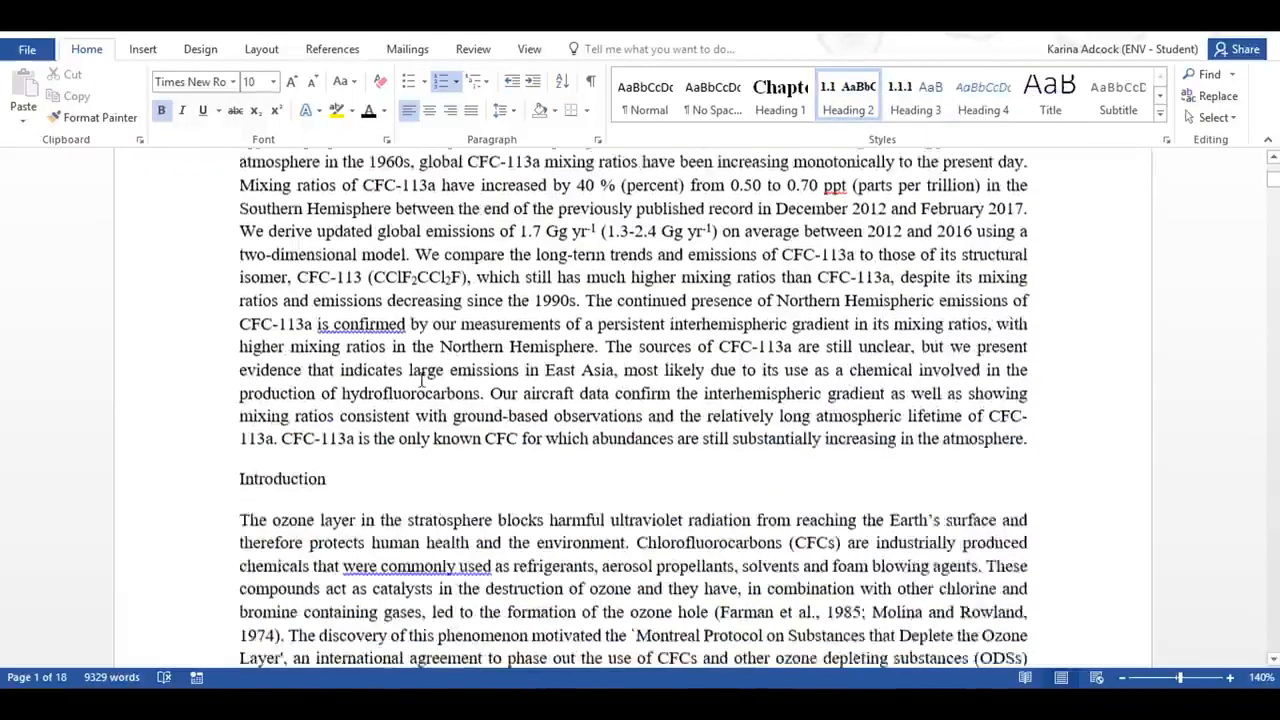
click(303, 271)
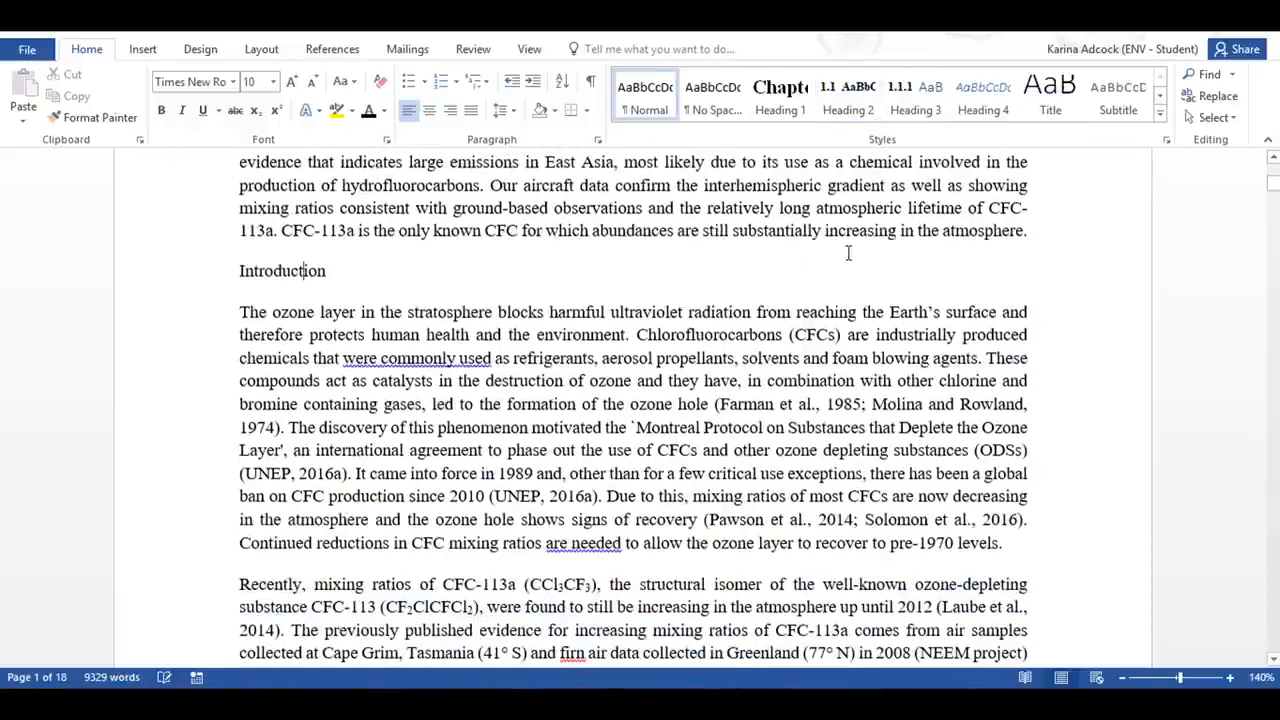
click(848, 95)
scroll(532, 254, down, 15)
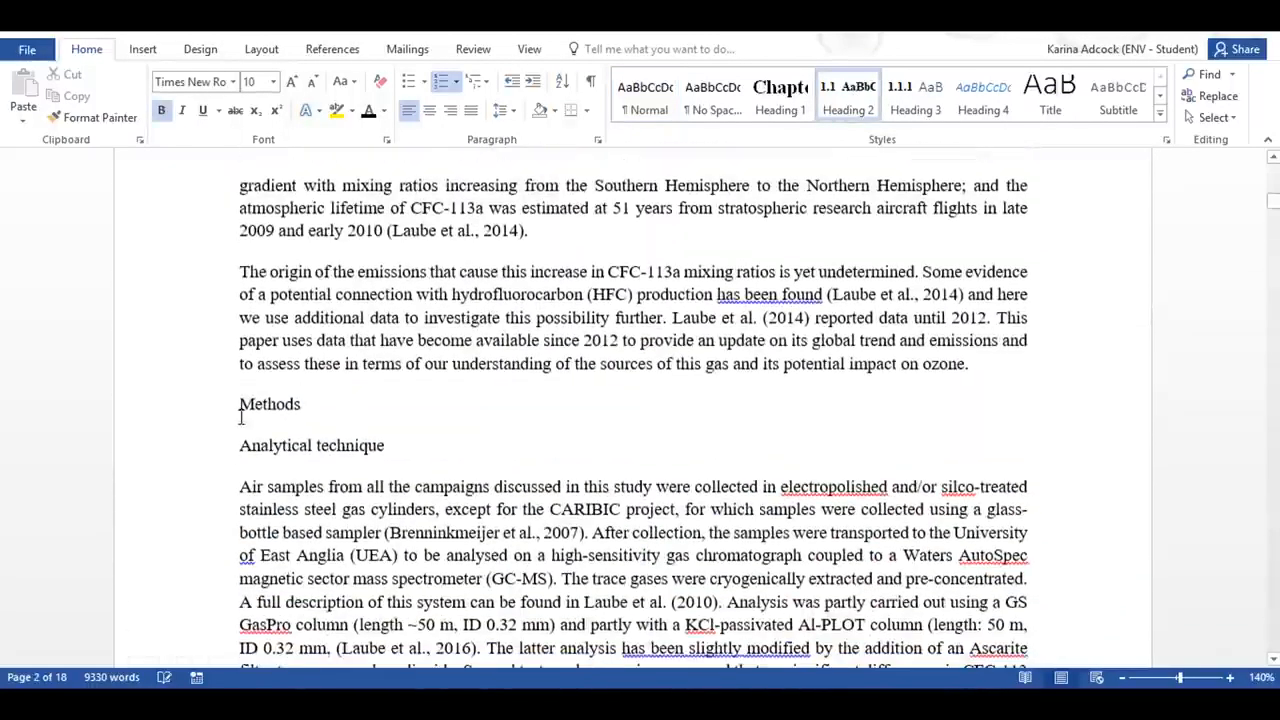
click(243, 410)
click(848, 95)
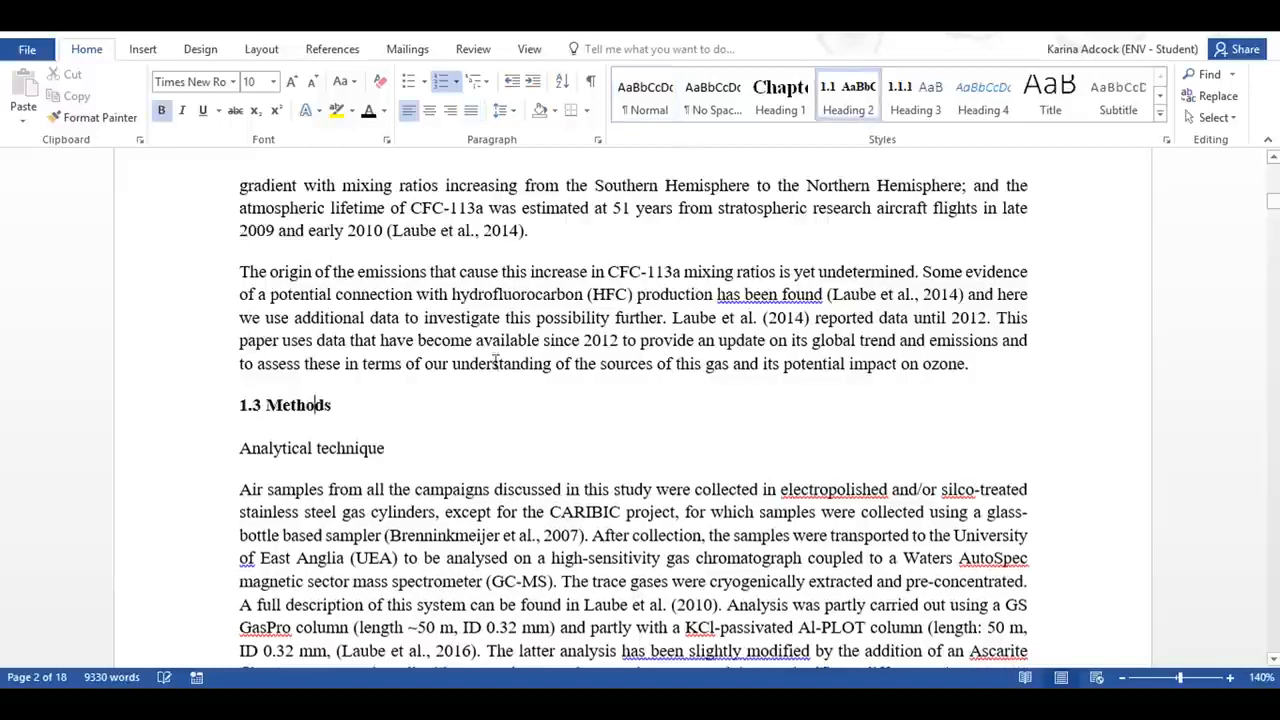
Step: Apply Heading 3 to "Analytical technique" and format its text in Times New Roman, size 10, bold and black, with space after the paragraph
click(310, 447)
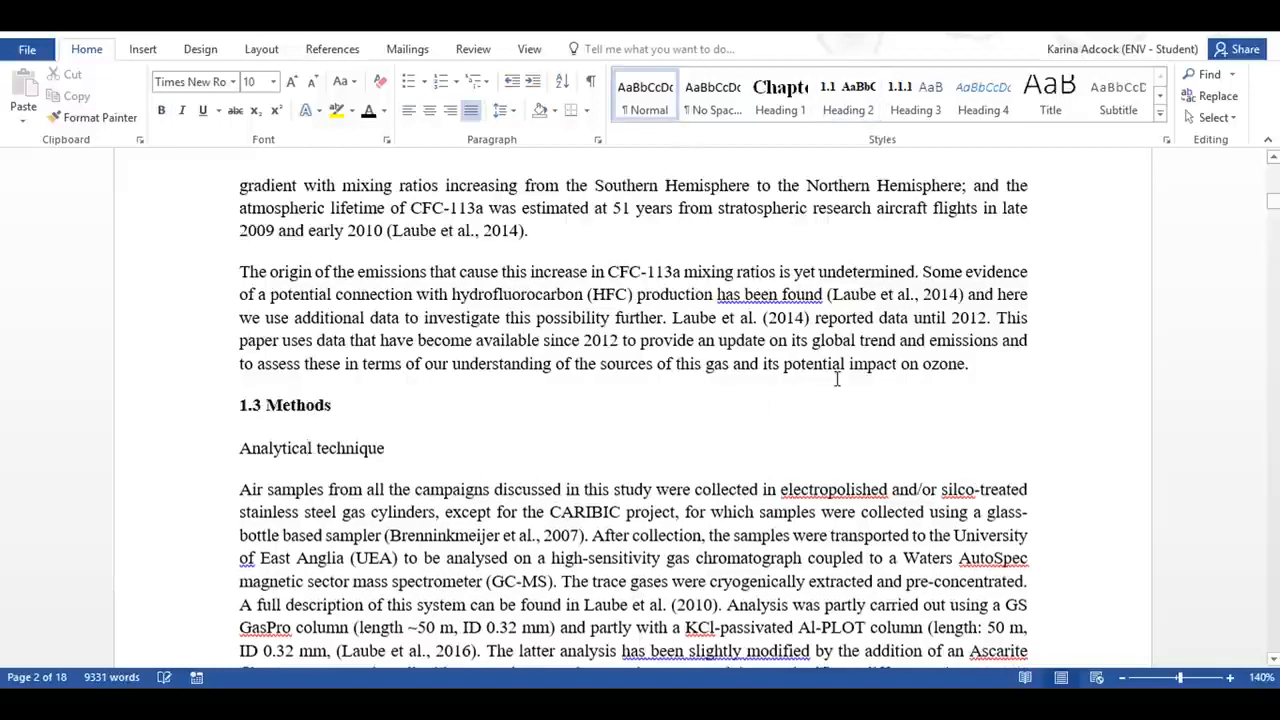
click(915, 95)
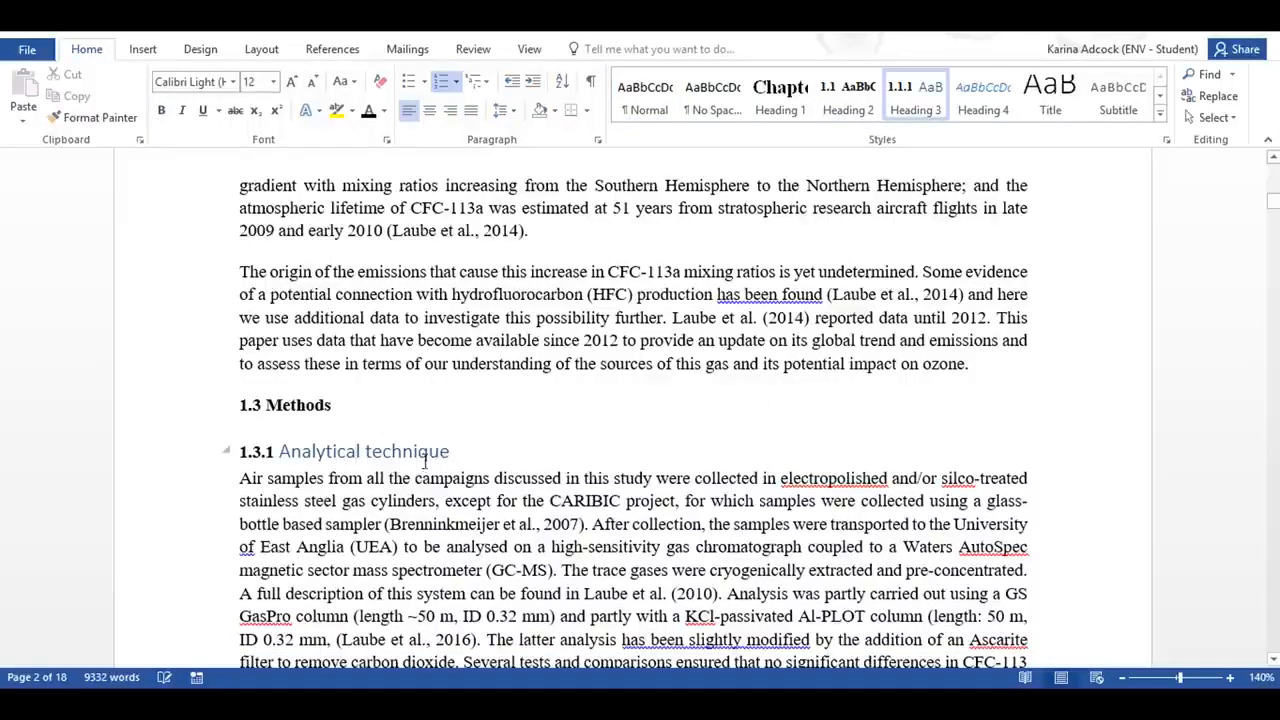
drag(459, 453, 287, 455)
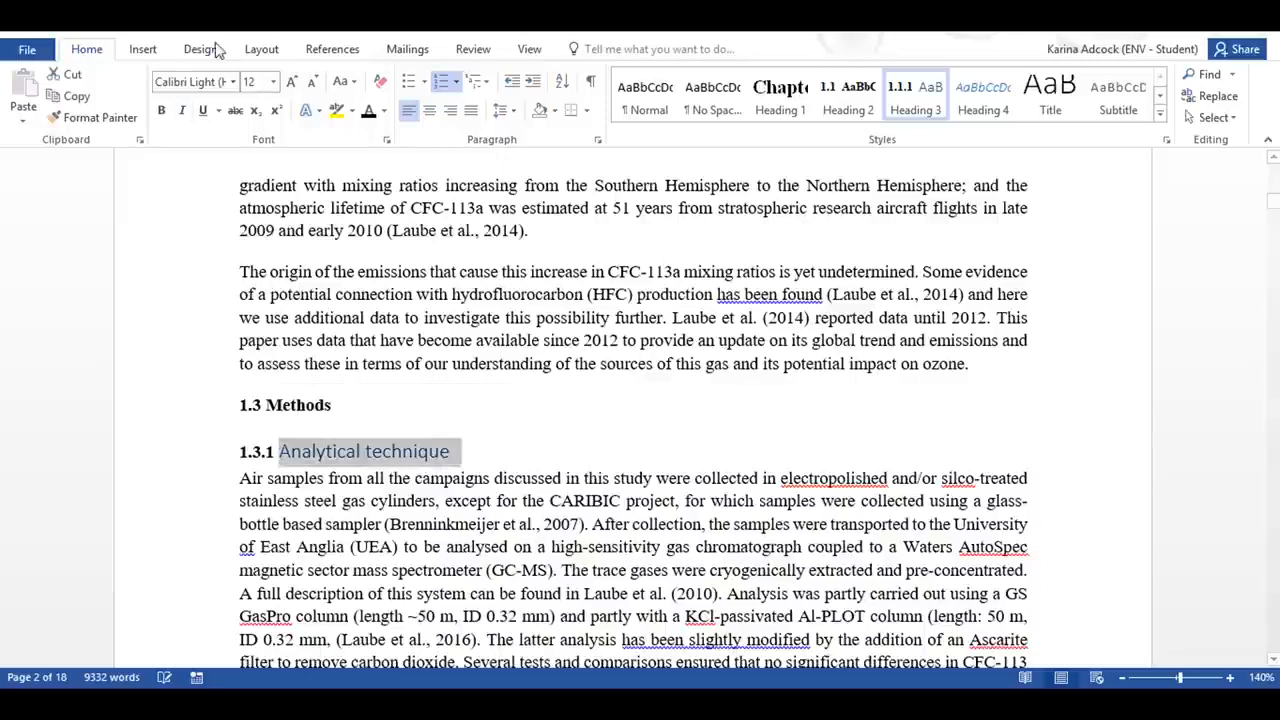
click(232, 82)
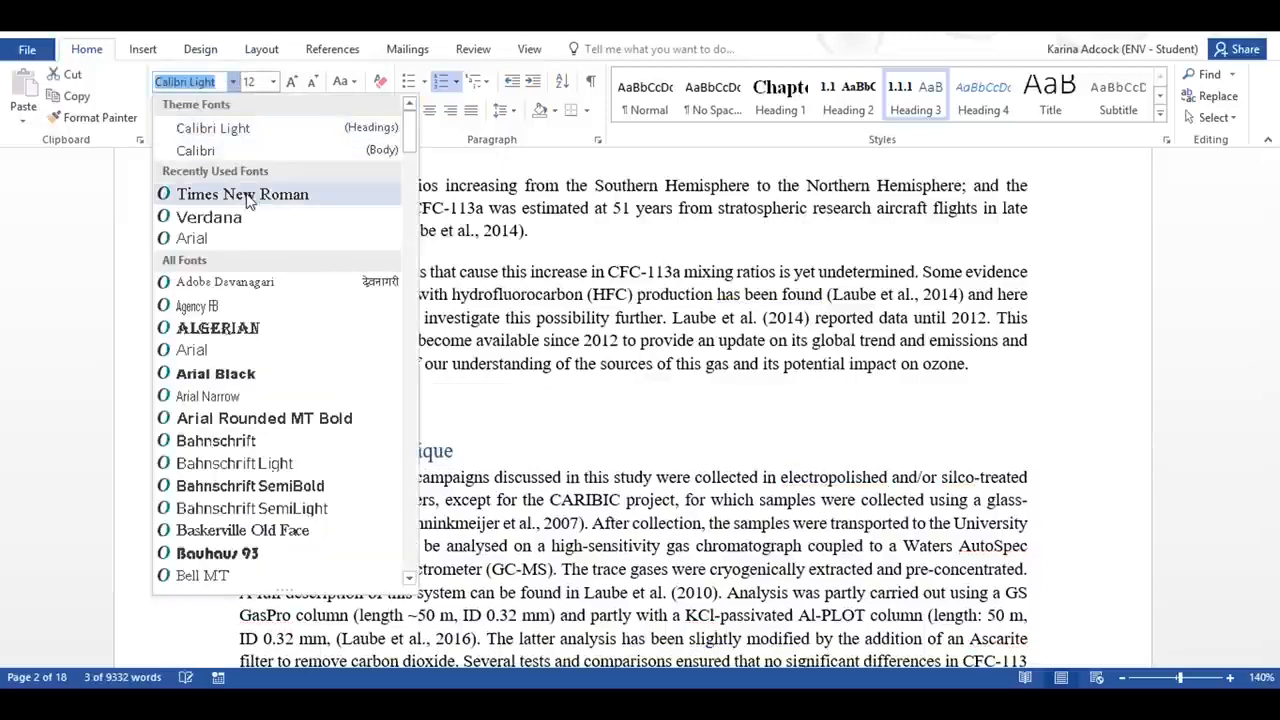
click(242, 194)
click(273, 82)
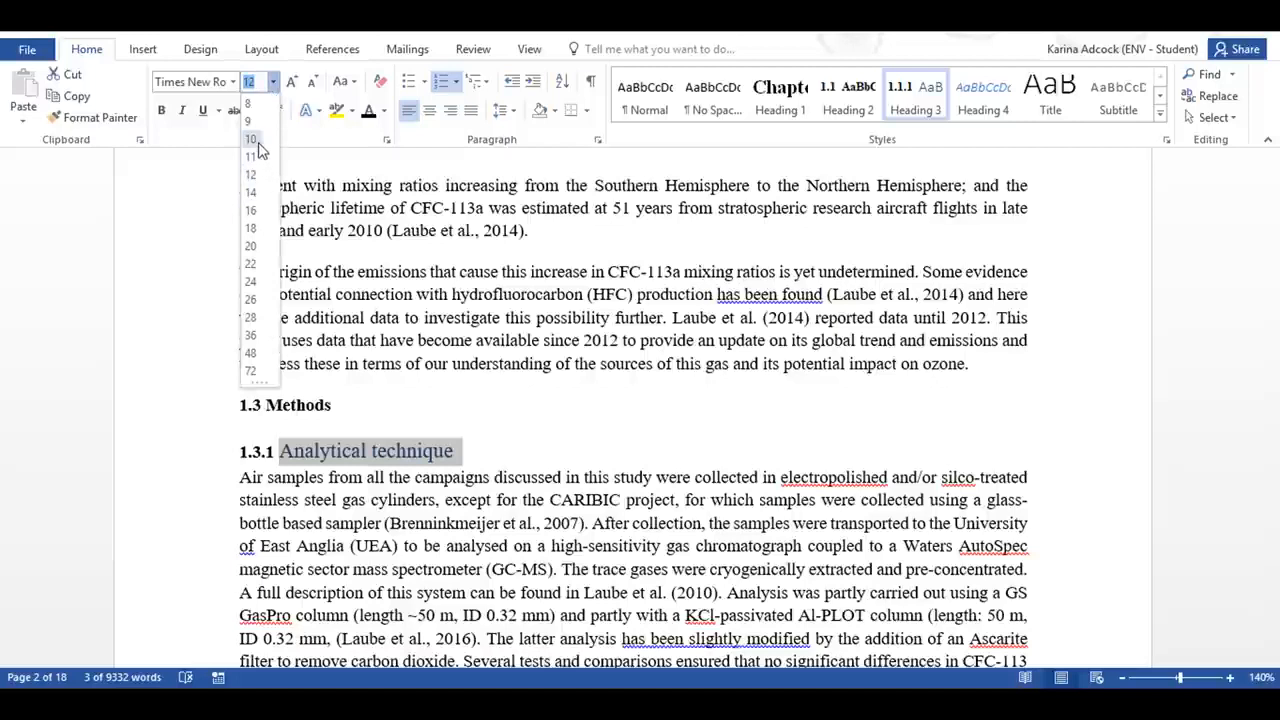
click(256, 143)
click(162, 111)
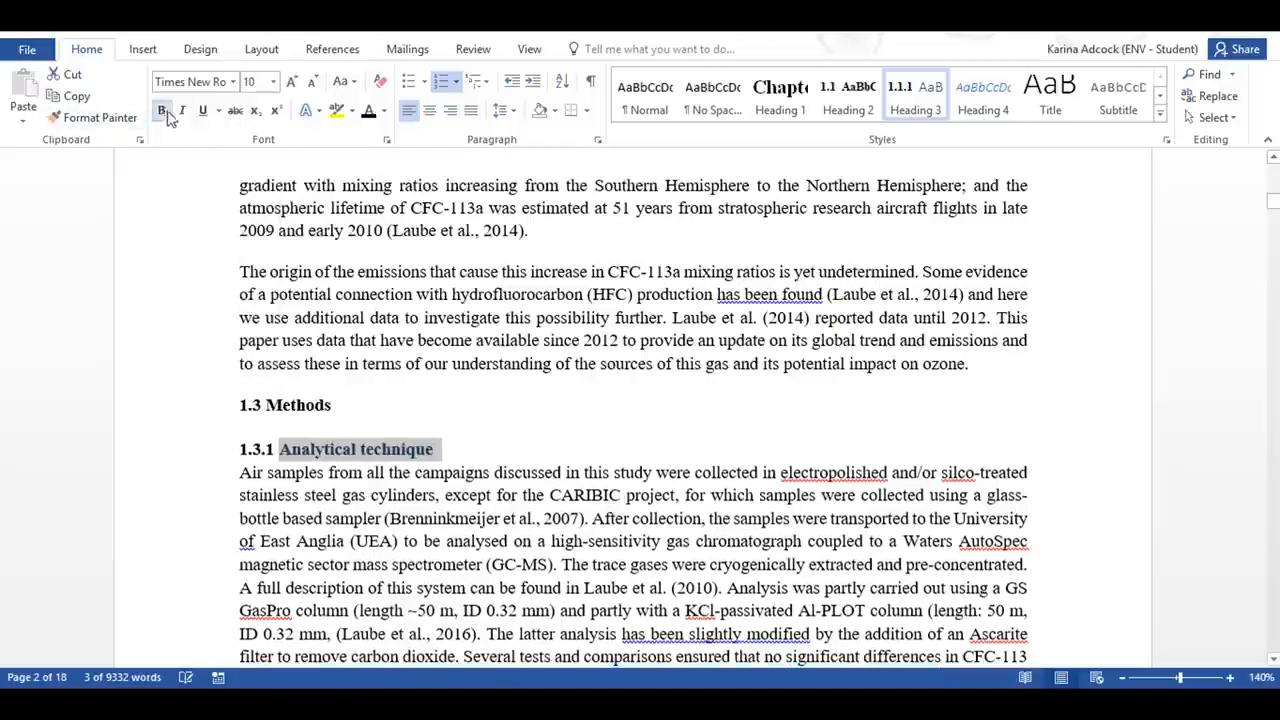
click(355, 110)
click(371, 110)
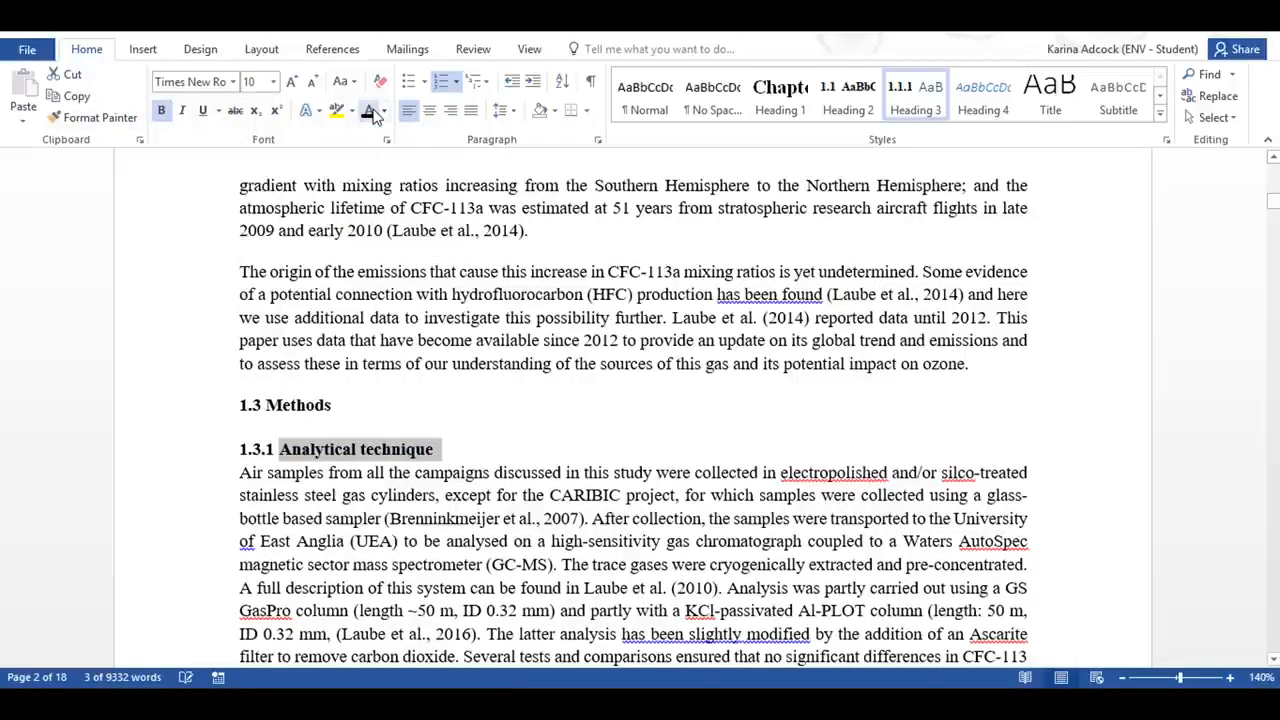
click(502, 110)
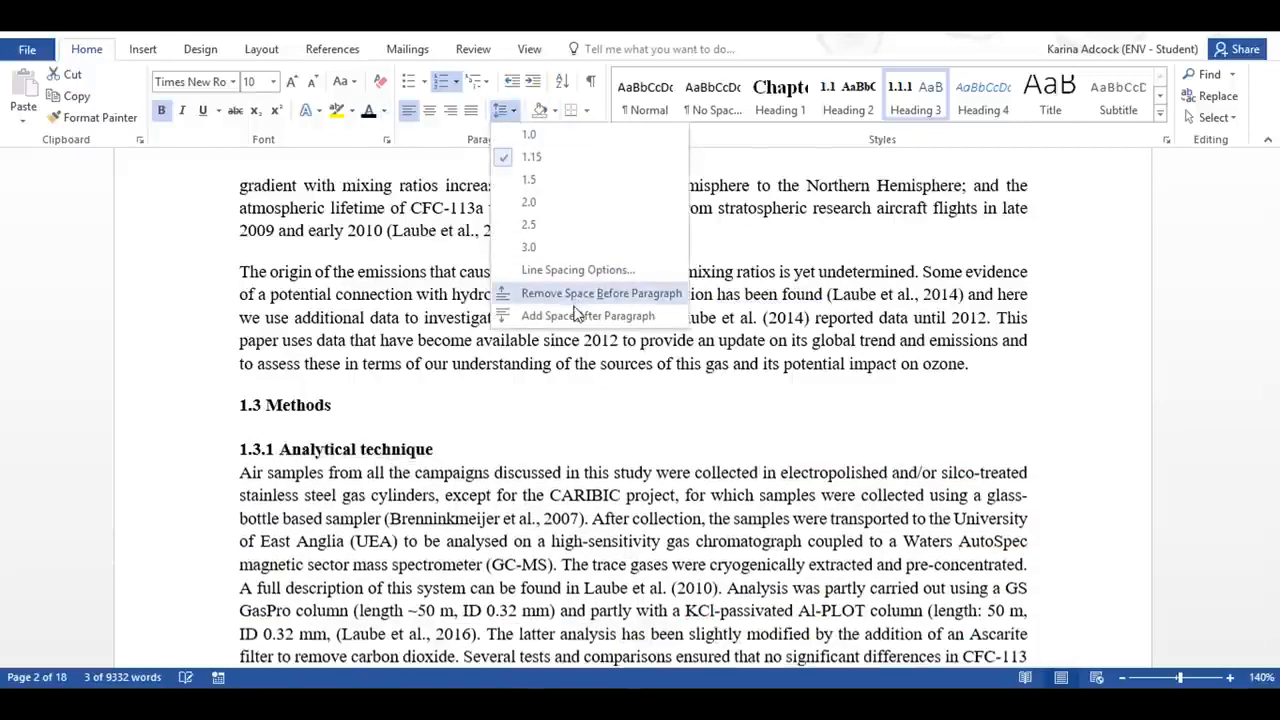
click(578, 314)
Step: Update the Heading 3 style to match the formatting of the "Analytical technique" heading
click(350, 452)
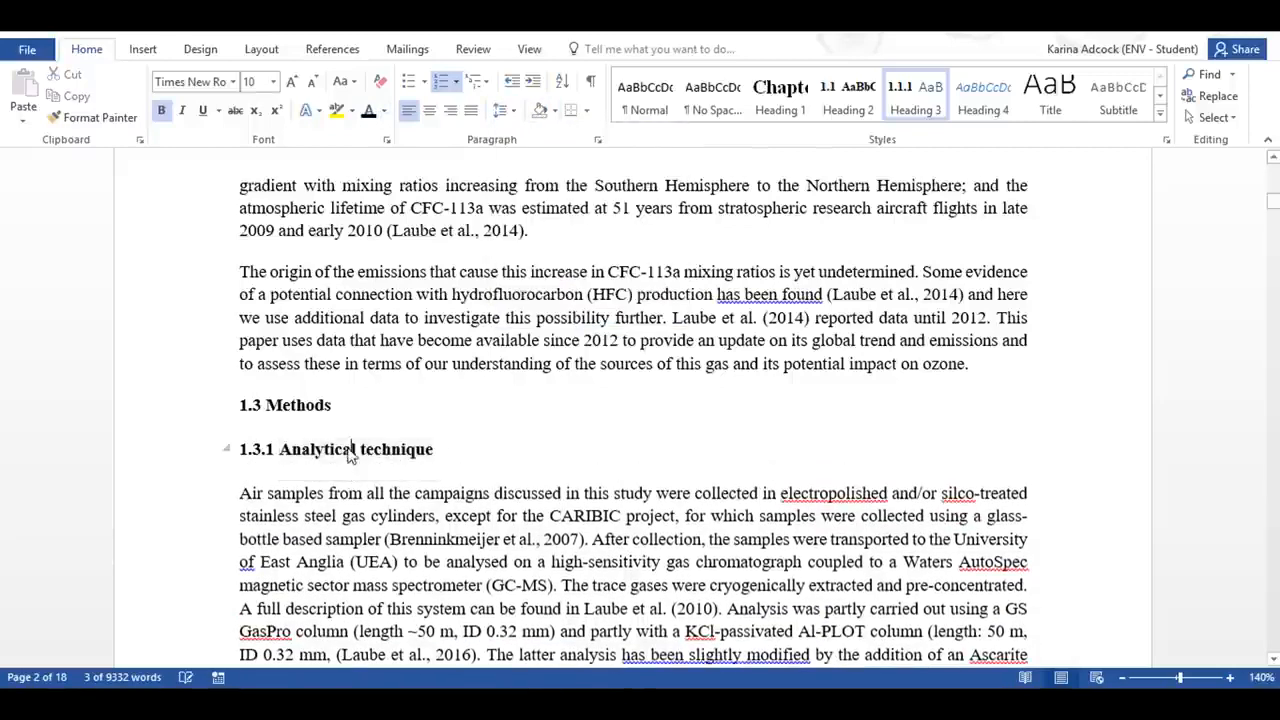
right_click(920, 92)
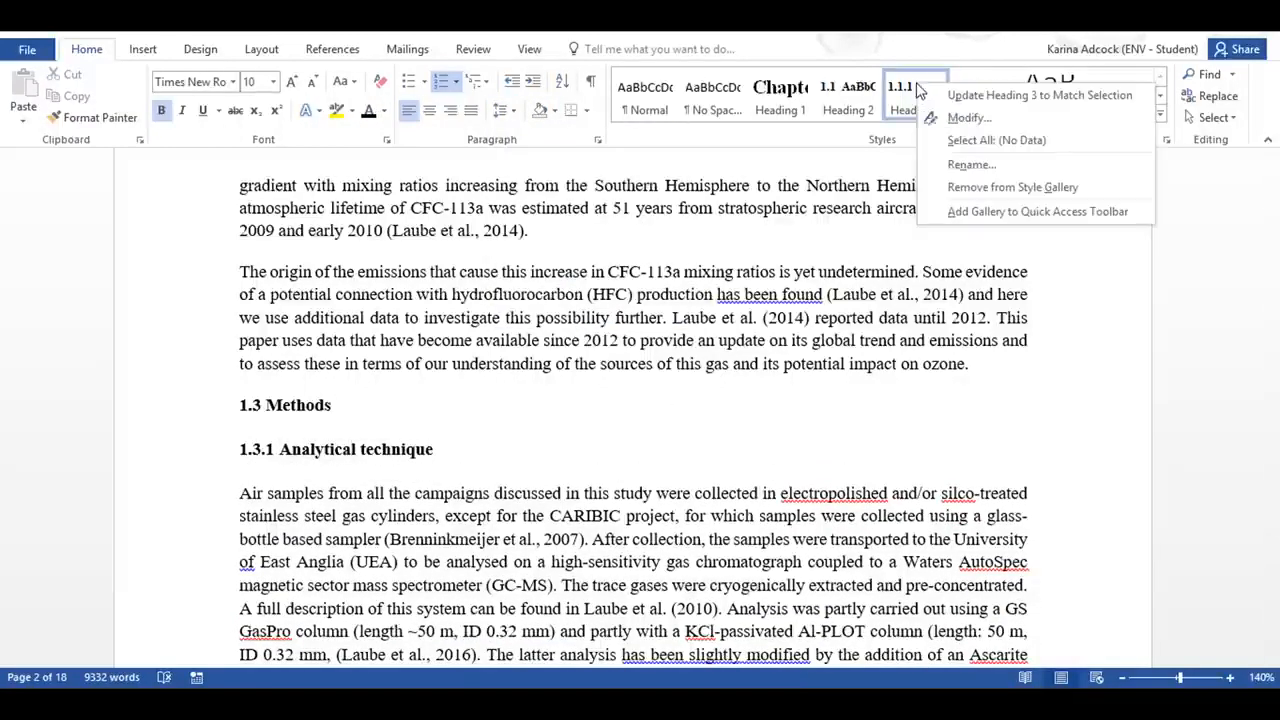
click(1023, 100)
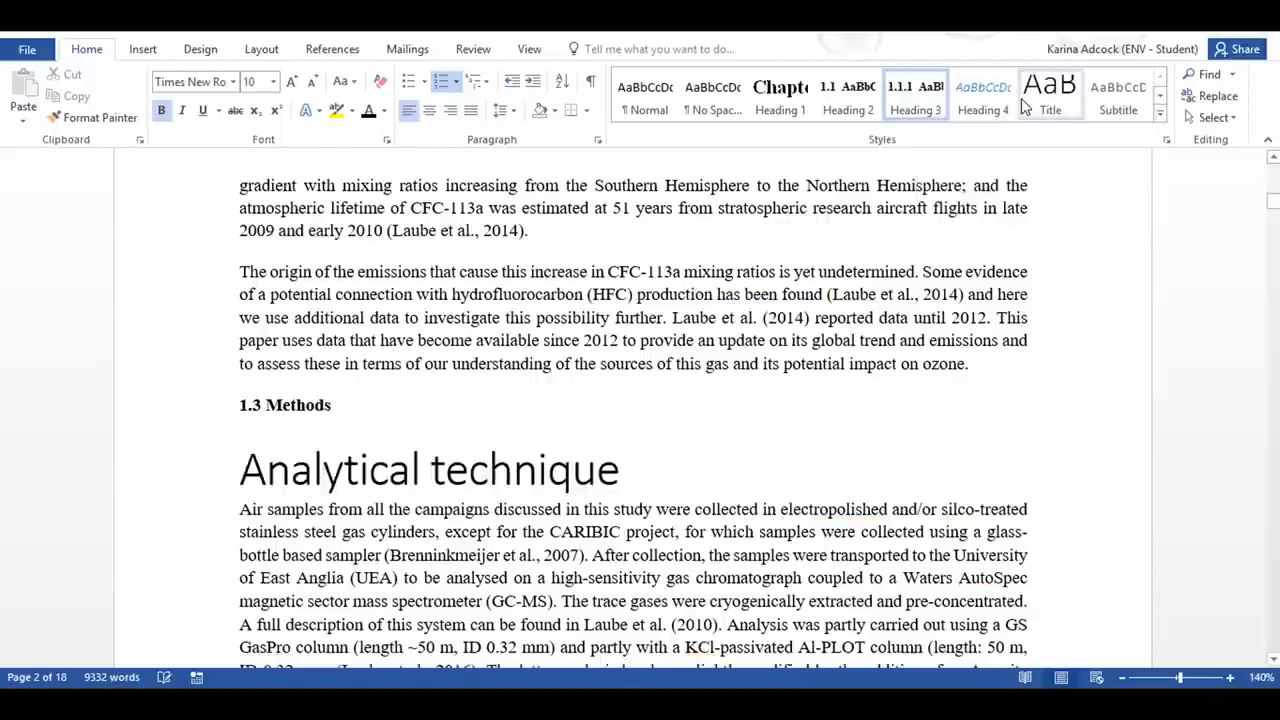
Step: Apply the Heading 3 style to the "Sampling", "Emission modelling" and "Dispersion modelling" subsection titles
scroll(452, 456, down, 7)
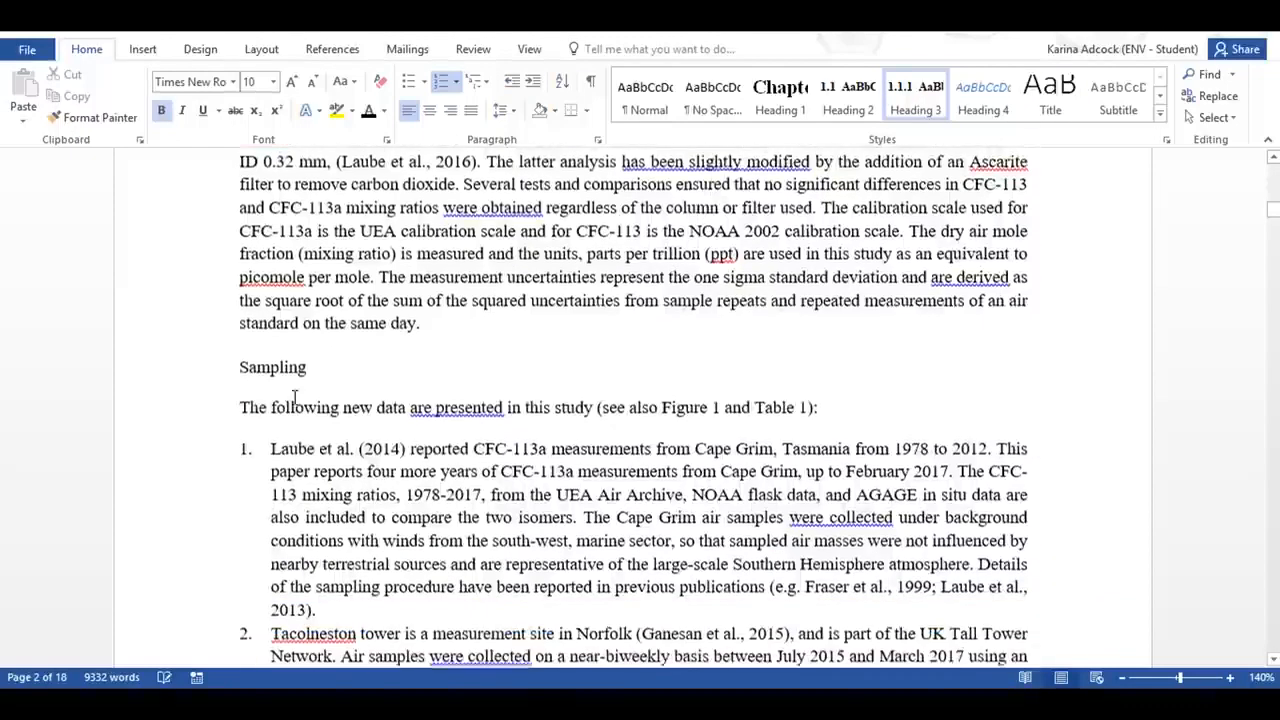
click(241, 365)
click(918, 95)
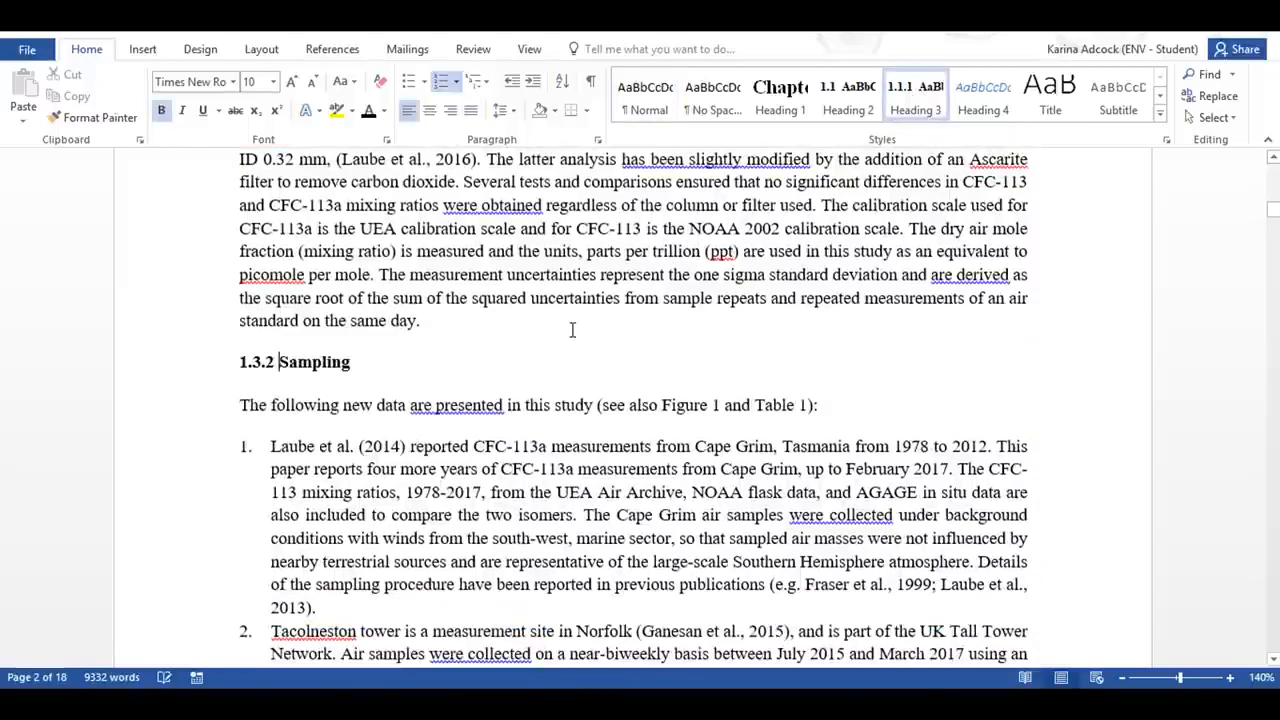
scroll(571, 330, down, 10)
scroll(371, 370, down, 4)
click(337, 408)
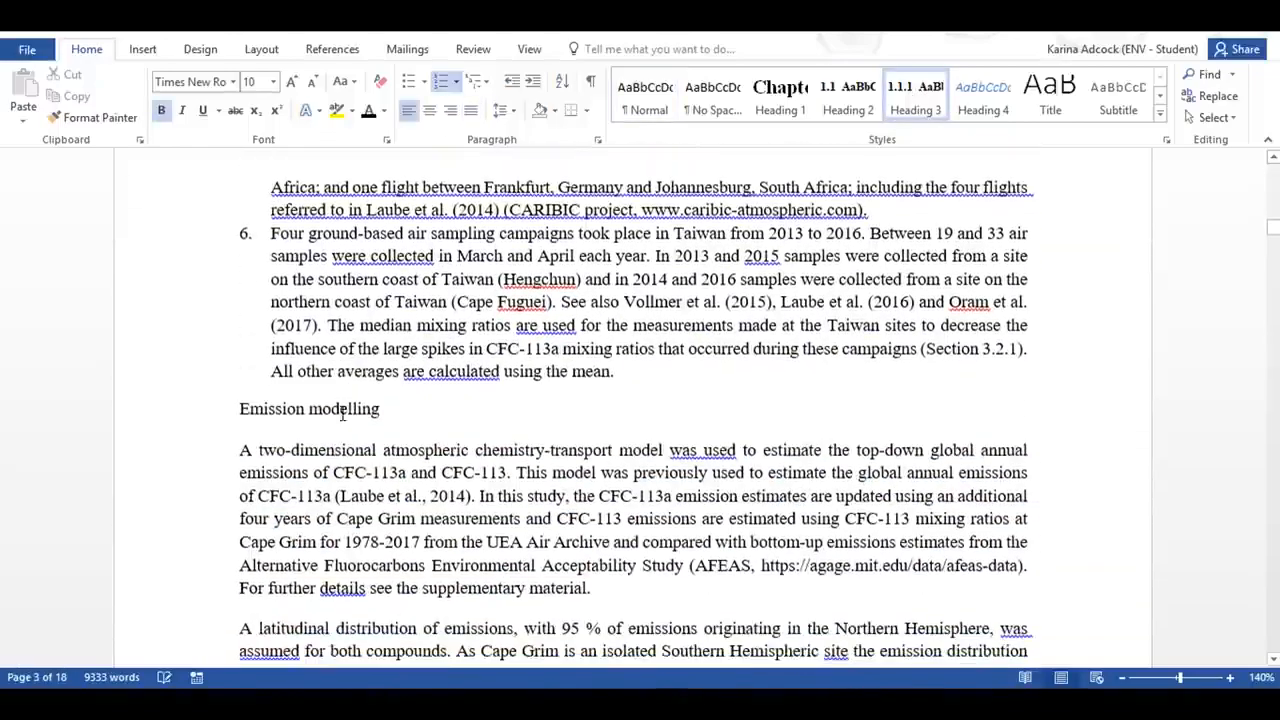
click(918, 97)
scroll(541, 431, down, 12)
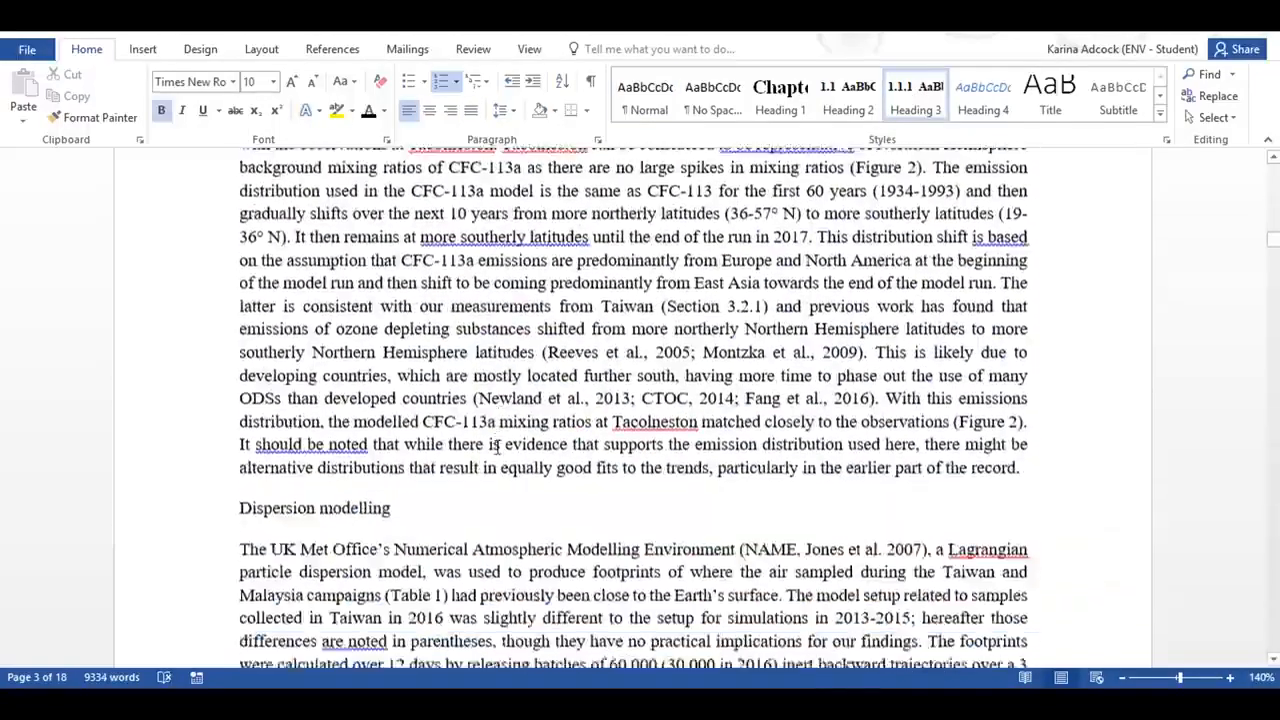
click(354, 247)
click(918, 97)
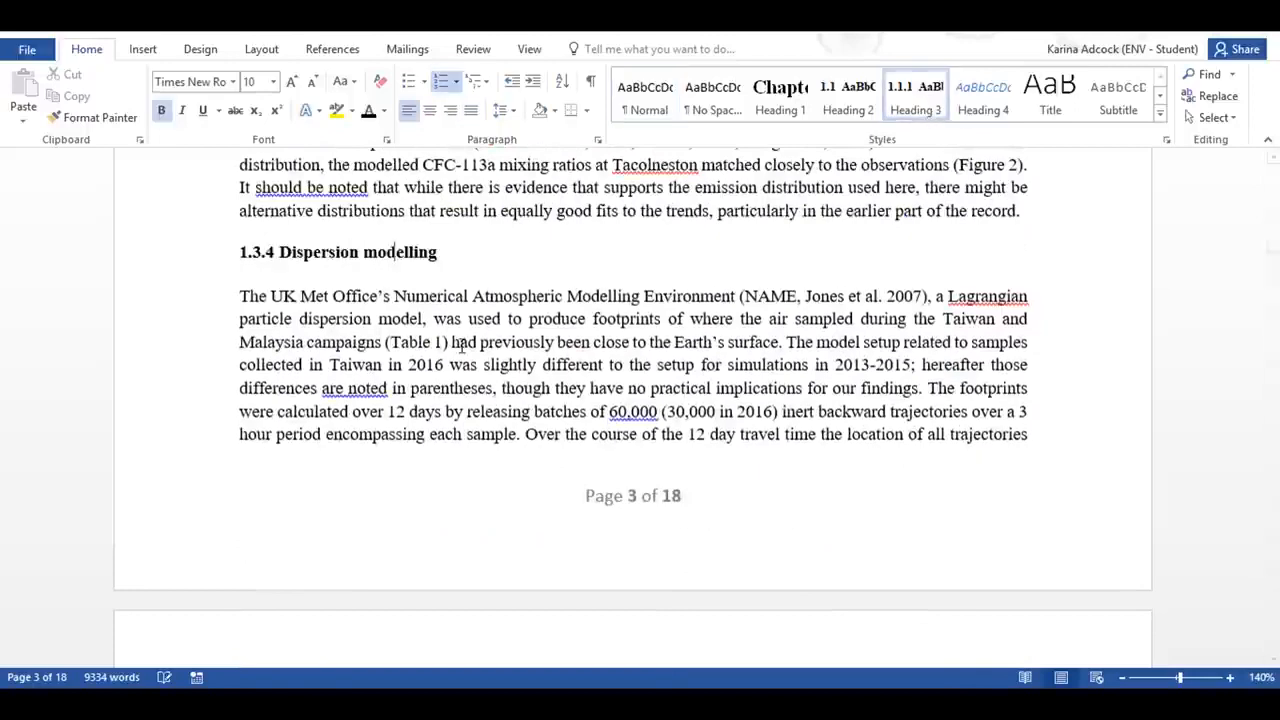
Step: Apply Heading 2 to the "Results" title and Heading 3 to "Long-term atmospheric trends and estimated global annual emissions of CFC-113a and CFC-113"
scroll(349, 414, down, 8)
click(264, 344)
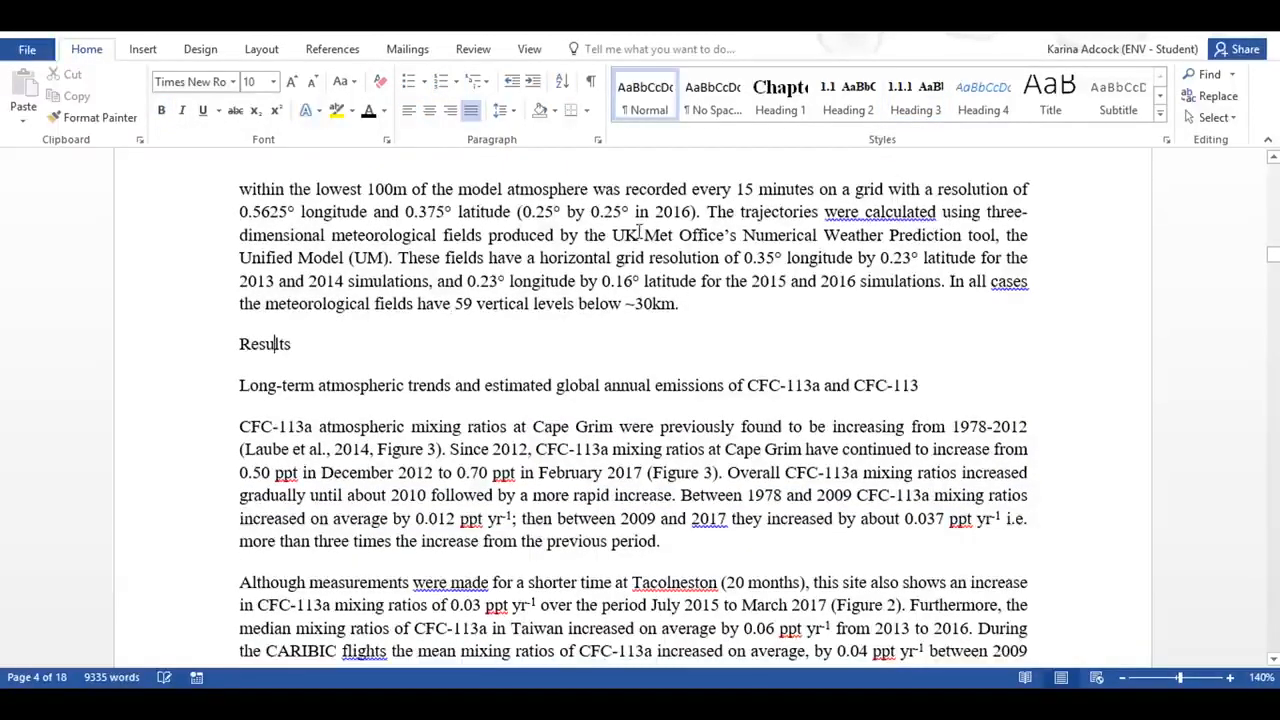
click(836, 107)
click(446, 385)
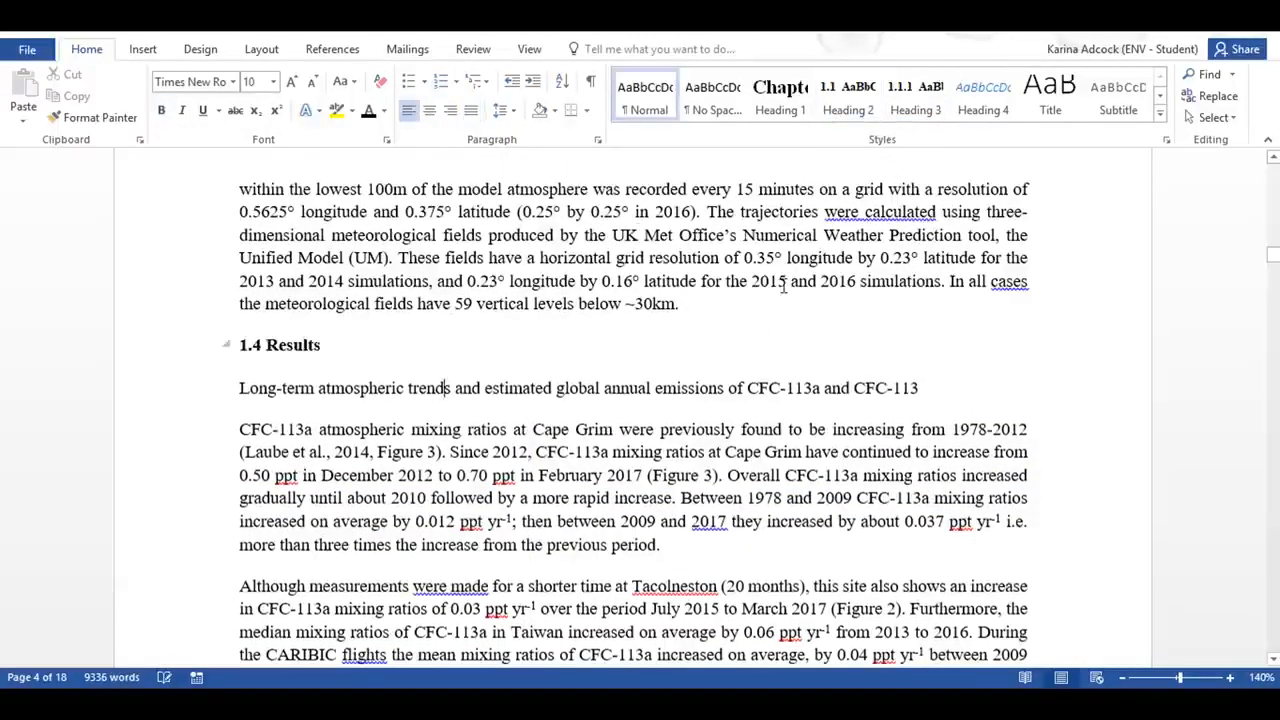
click(915, 97)
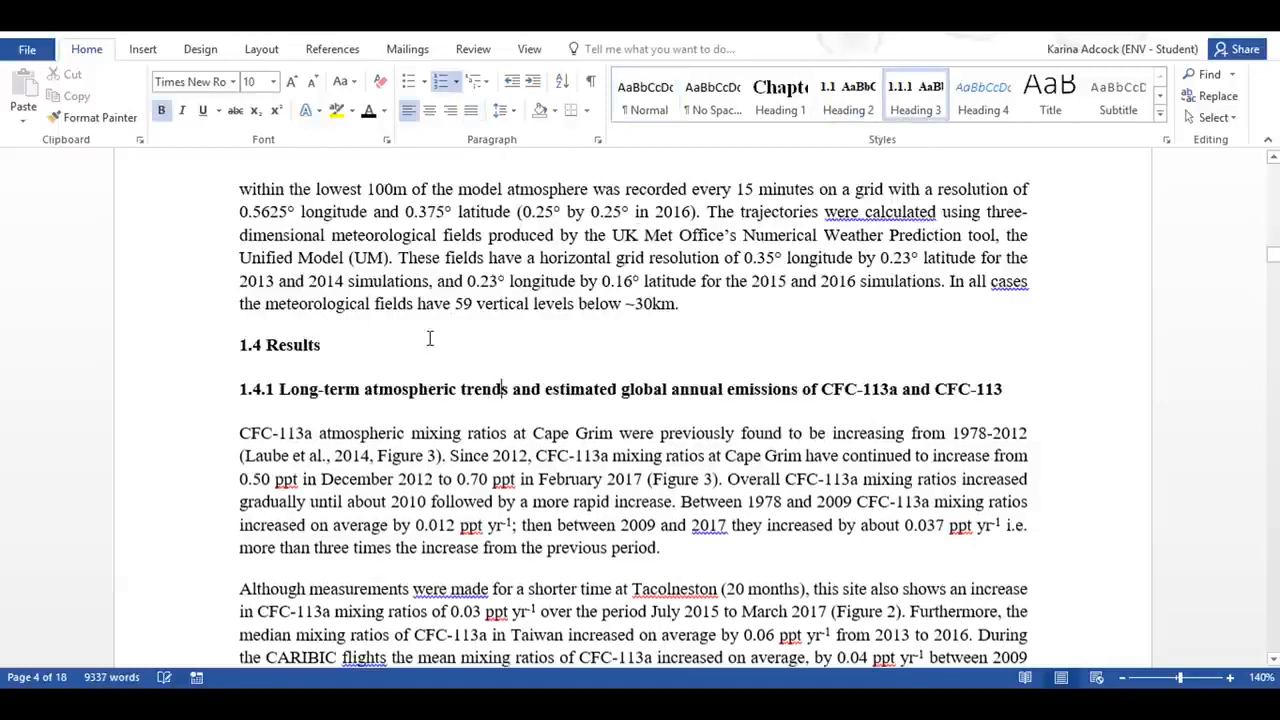
Step: Show the Navigation pane and use its outline to jump to the Chapter 1 title, Methods and Sampling headings
click(541, 52)
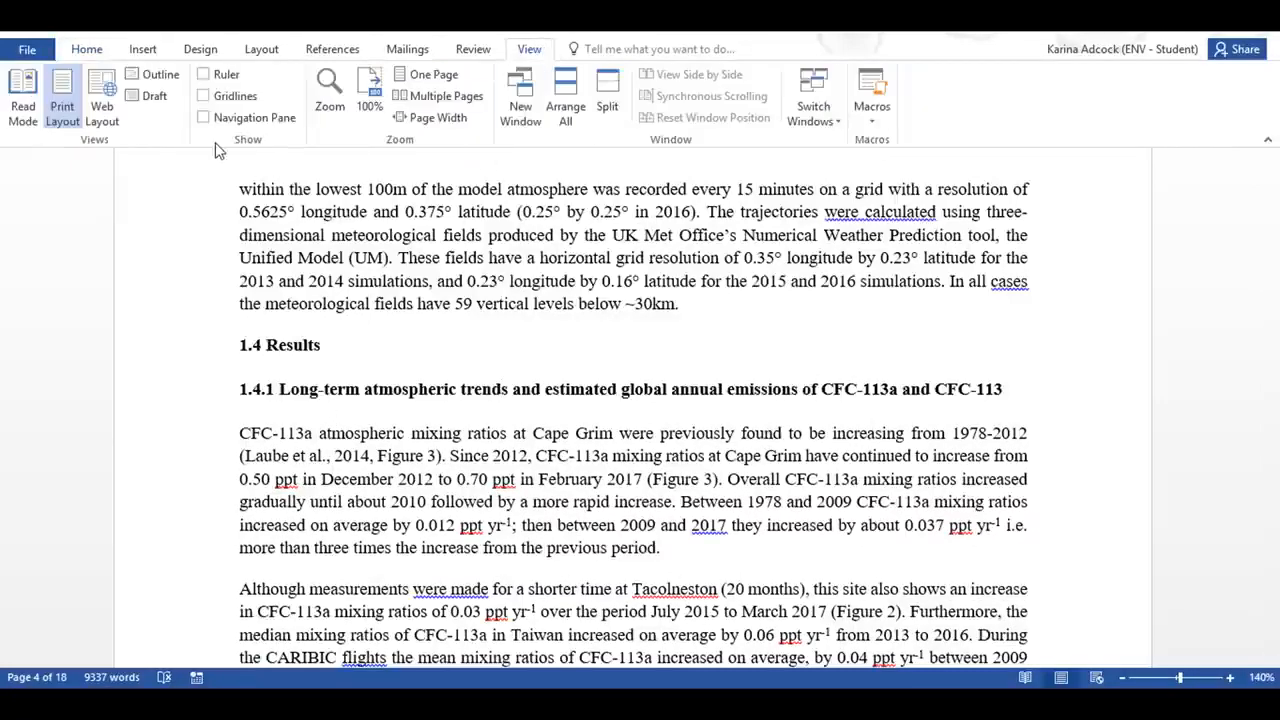
click(204, 118)
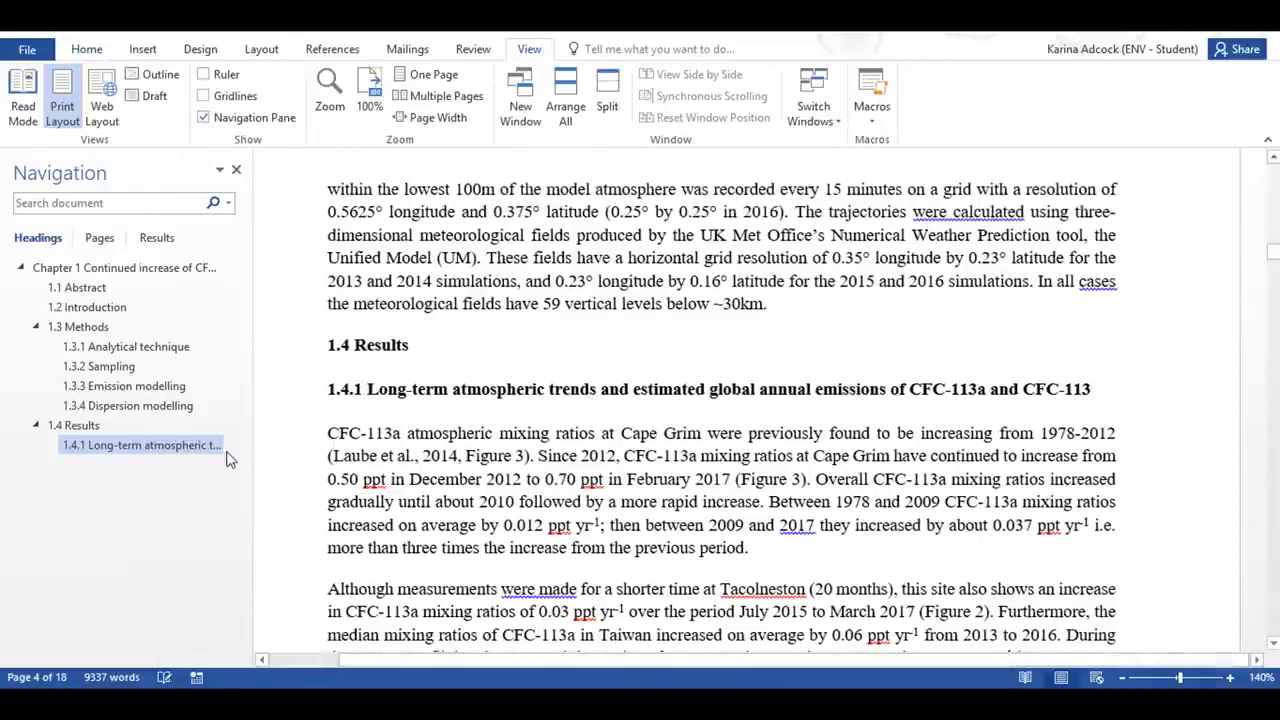
click(145, 270)
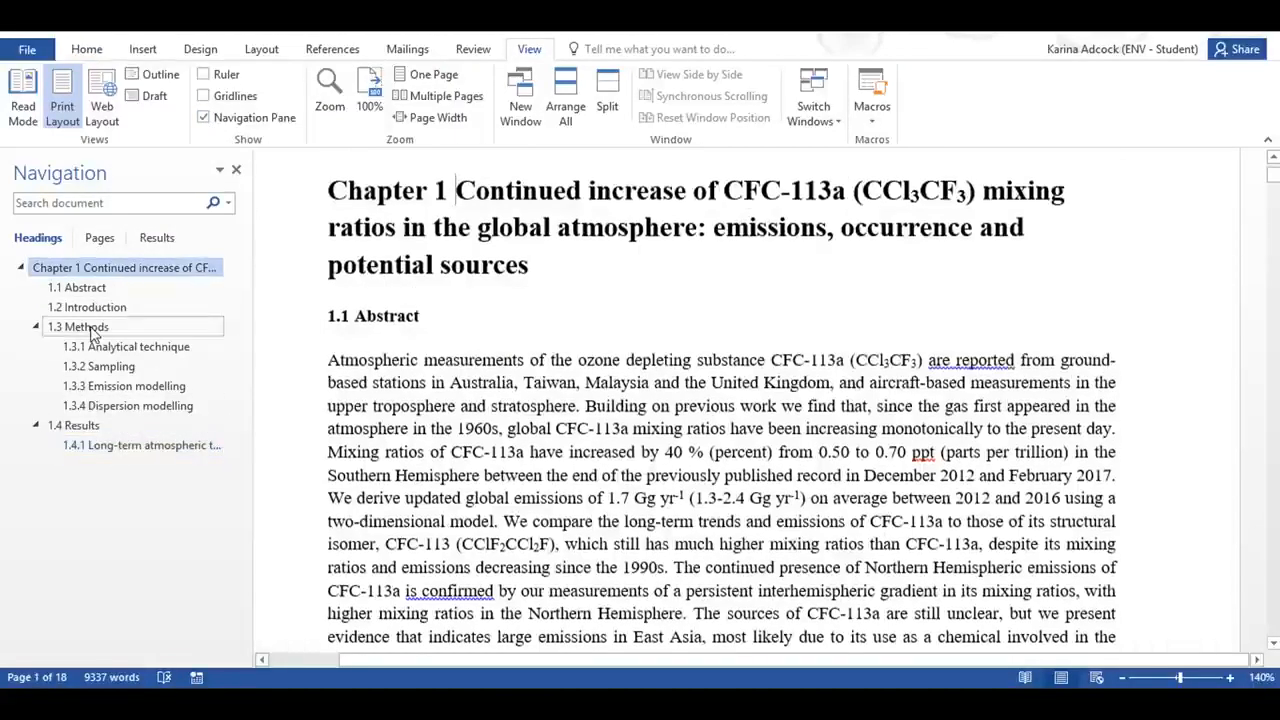
click(90, 328)
click(85, 370)
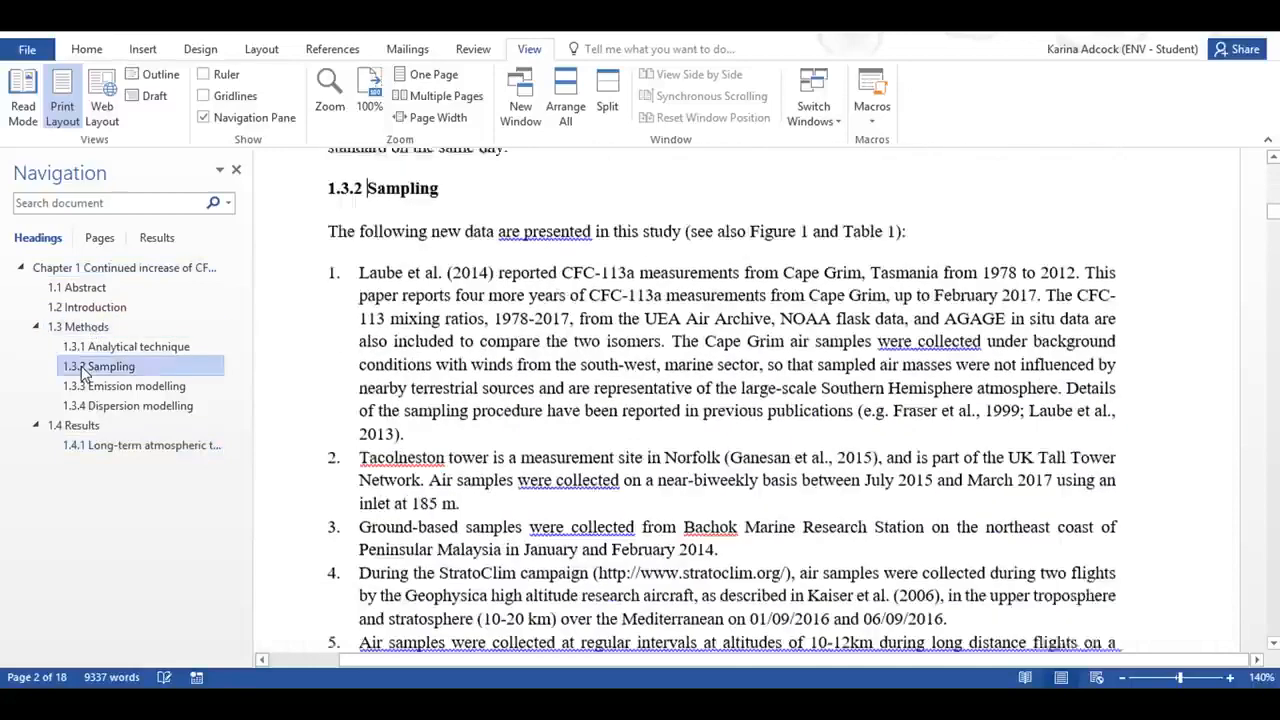
Step: Collapse and re-expand the subsections of Methods in the navigation outline
click(37, 329)
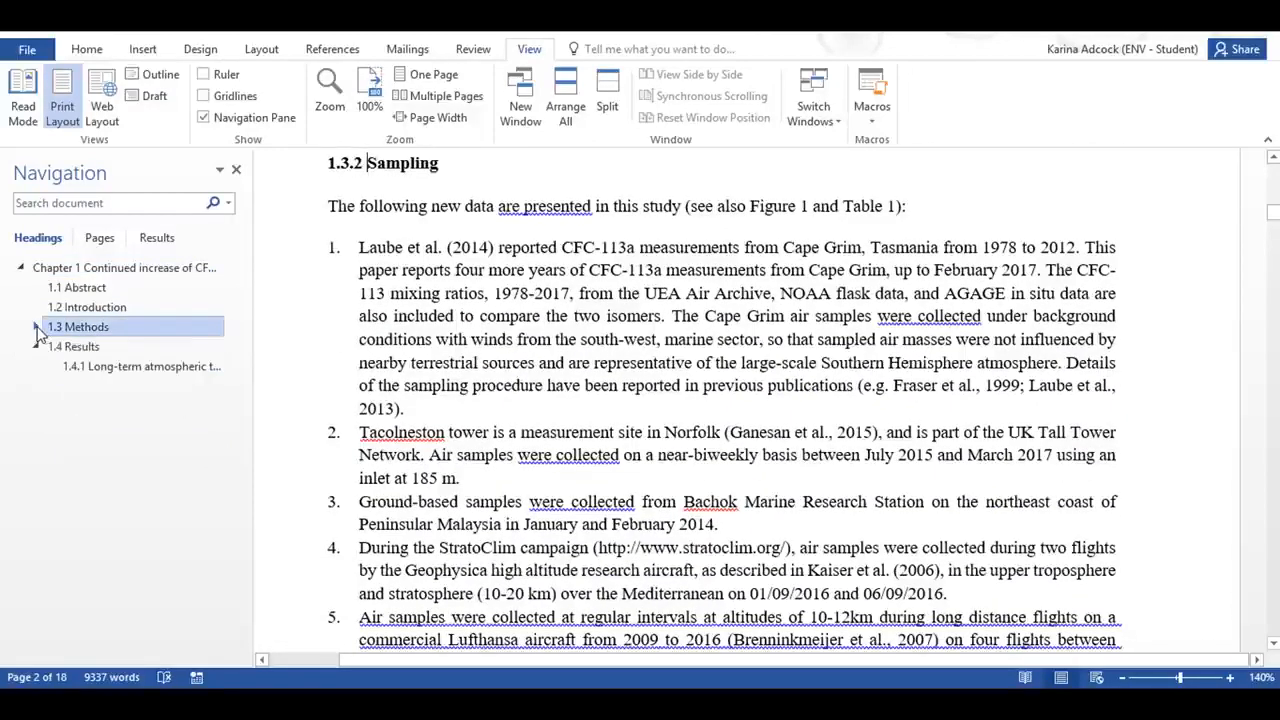
click(37, 328)
click(37, 328)
click(37, 328)
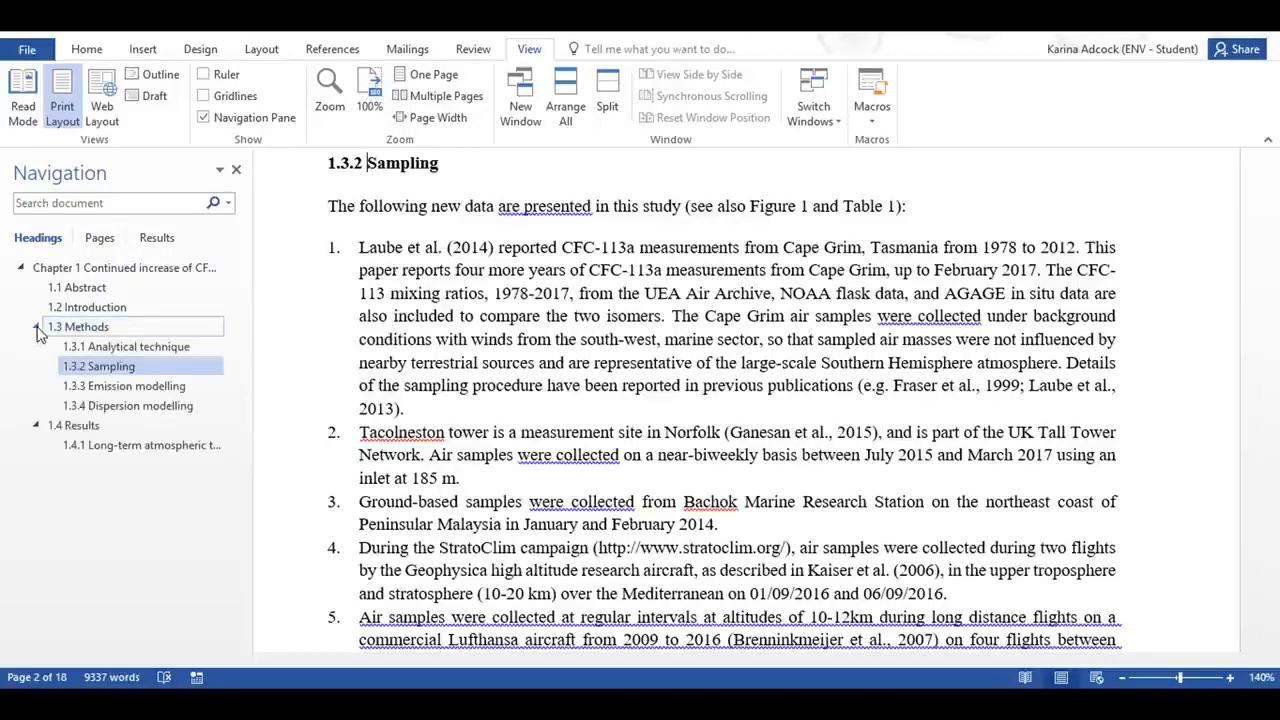
Step: Collapse the body content under the "Sampling" heading in the document and place the cursor in the Emission modelling text
scroll(409, 302, up, 2)
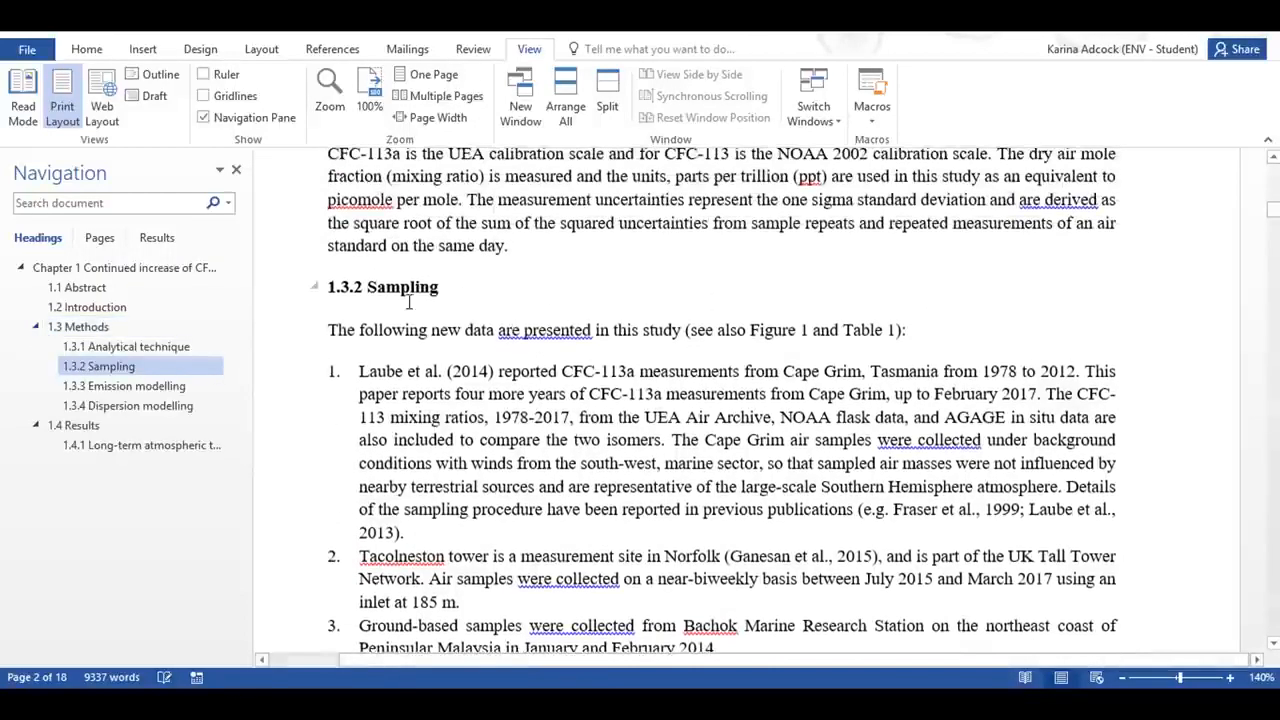
click(316, 288)
click(315, 288)
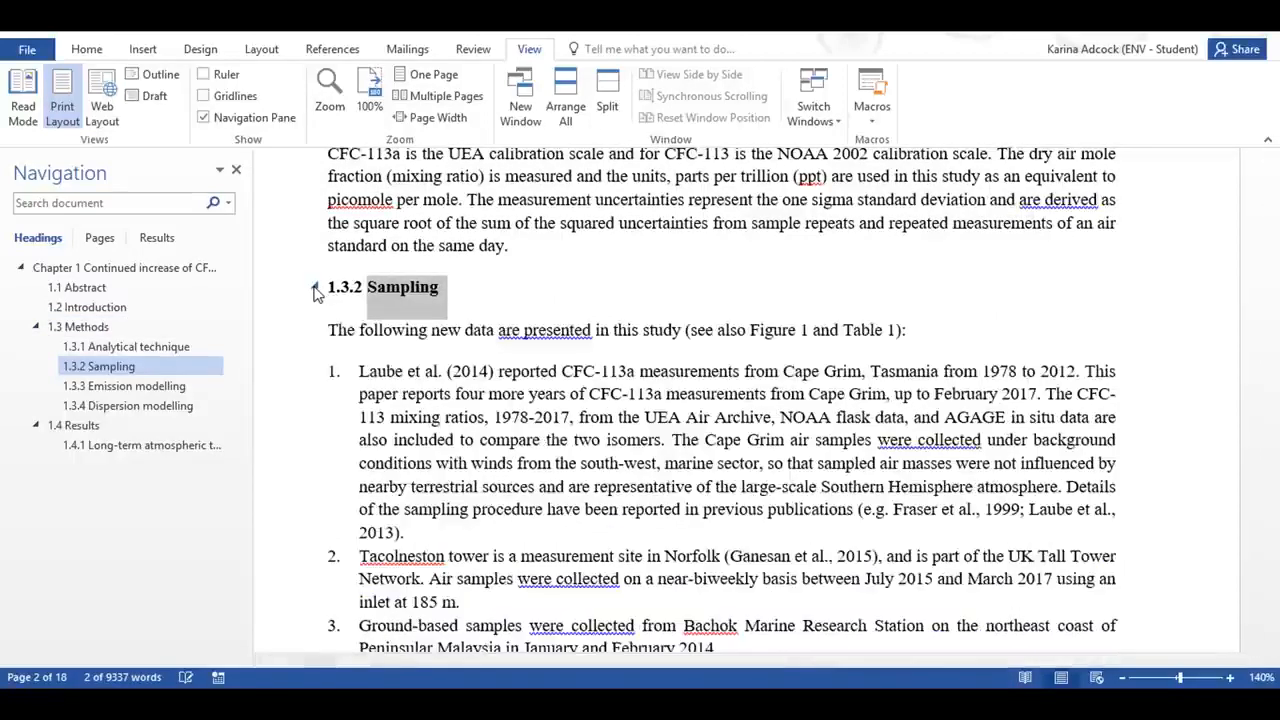
click(316, 289)
click(455, 397)
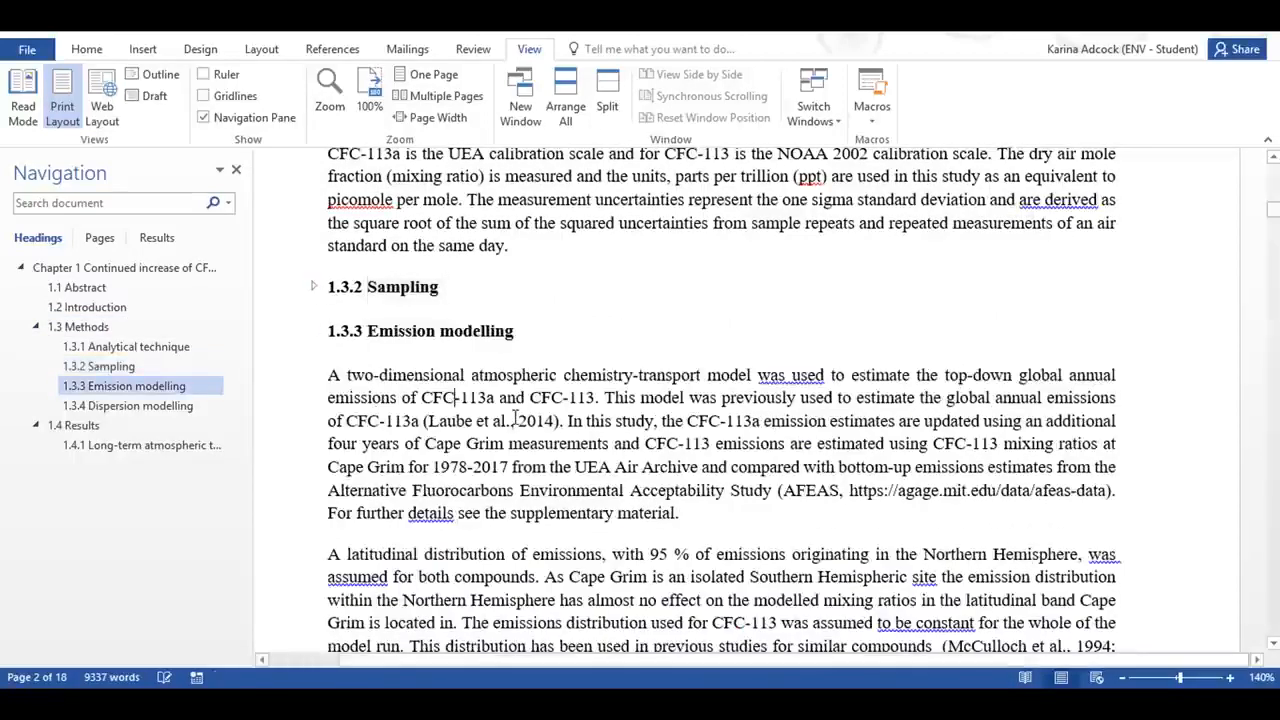